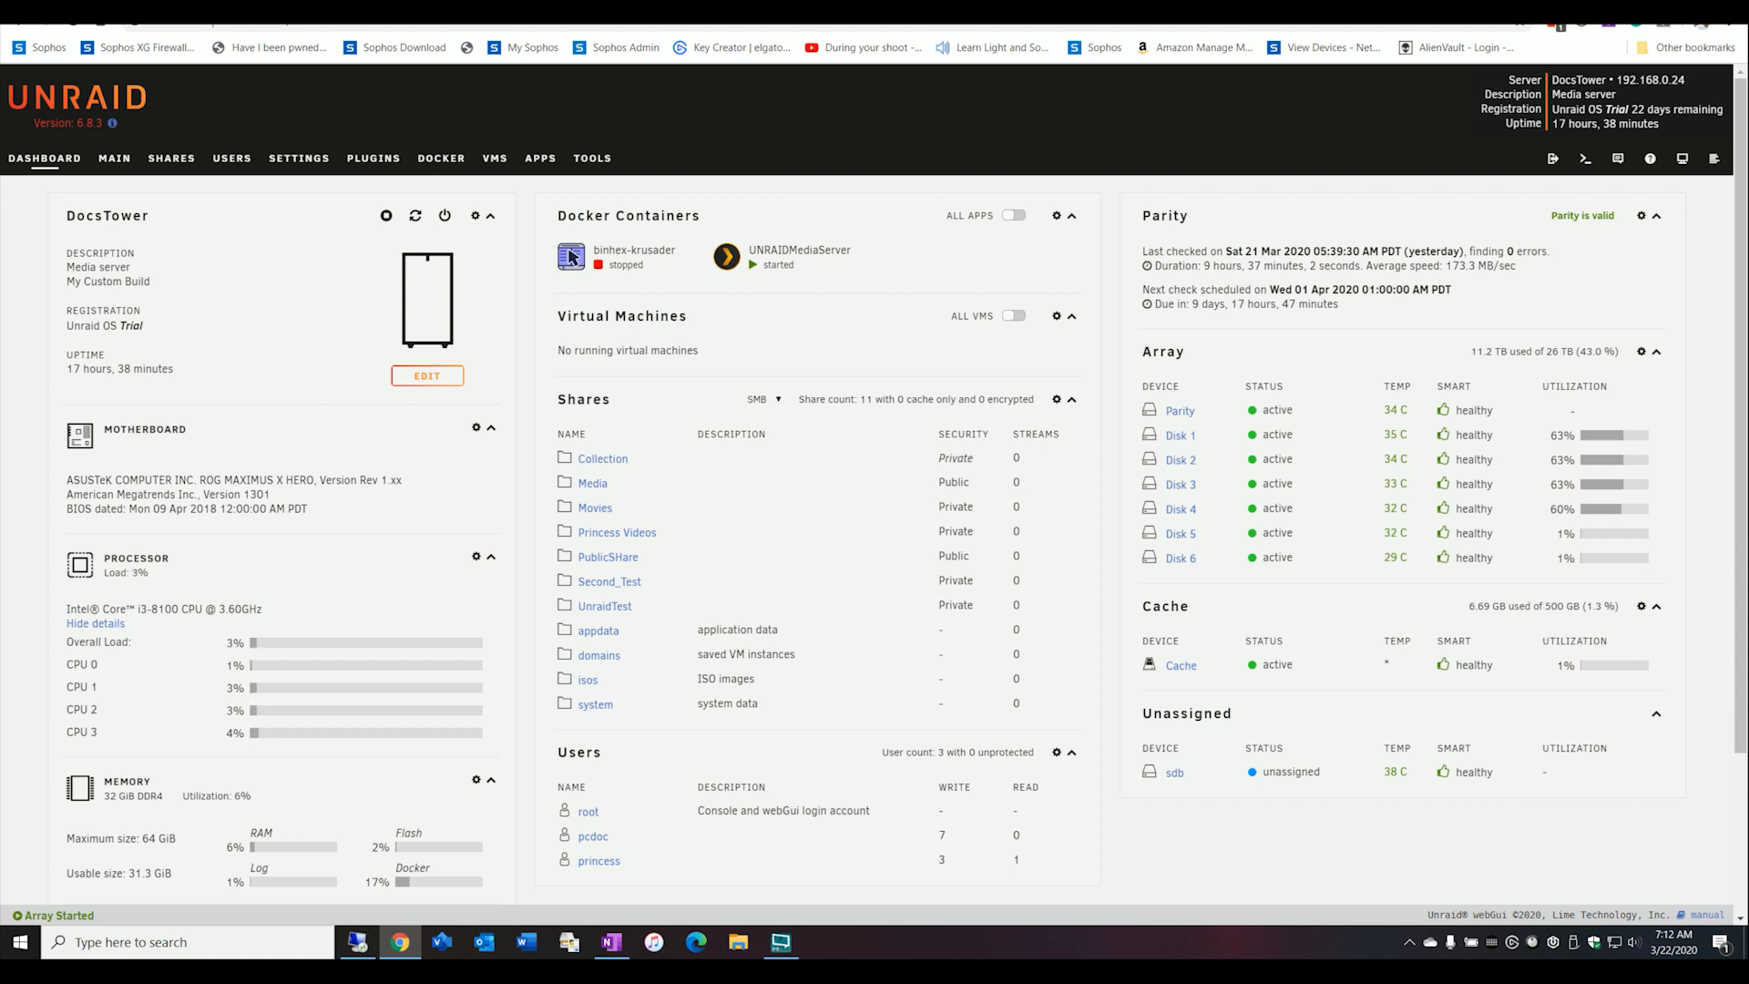
Show the server's device overview and copy the Test1 folder from MakeMKV into the UnraidTest network share.
click(102, 159)
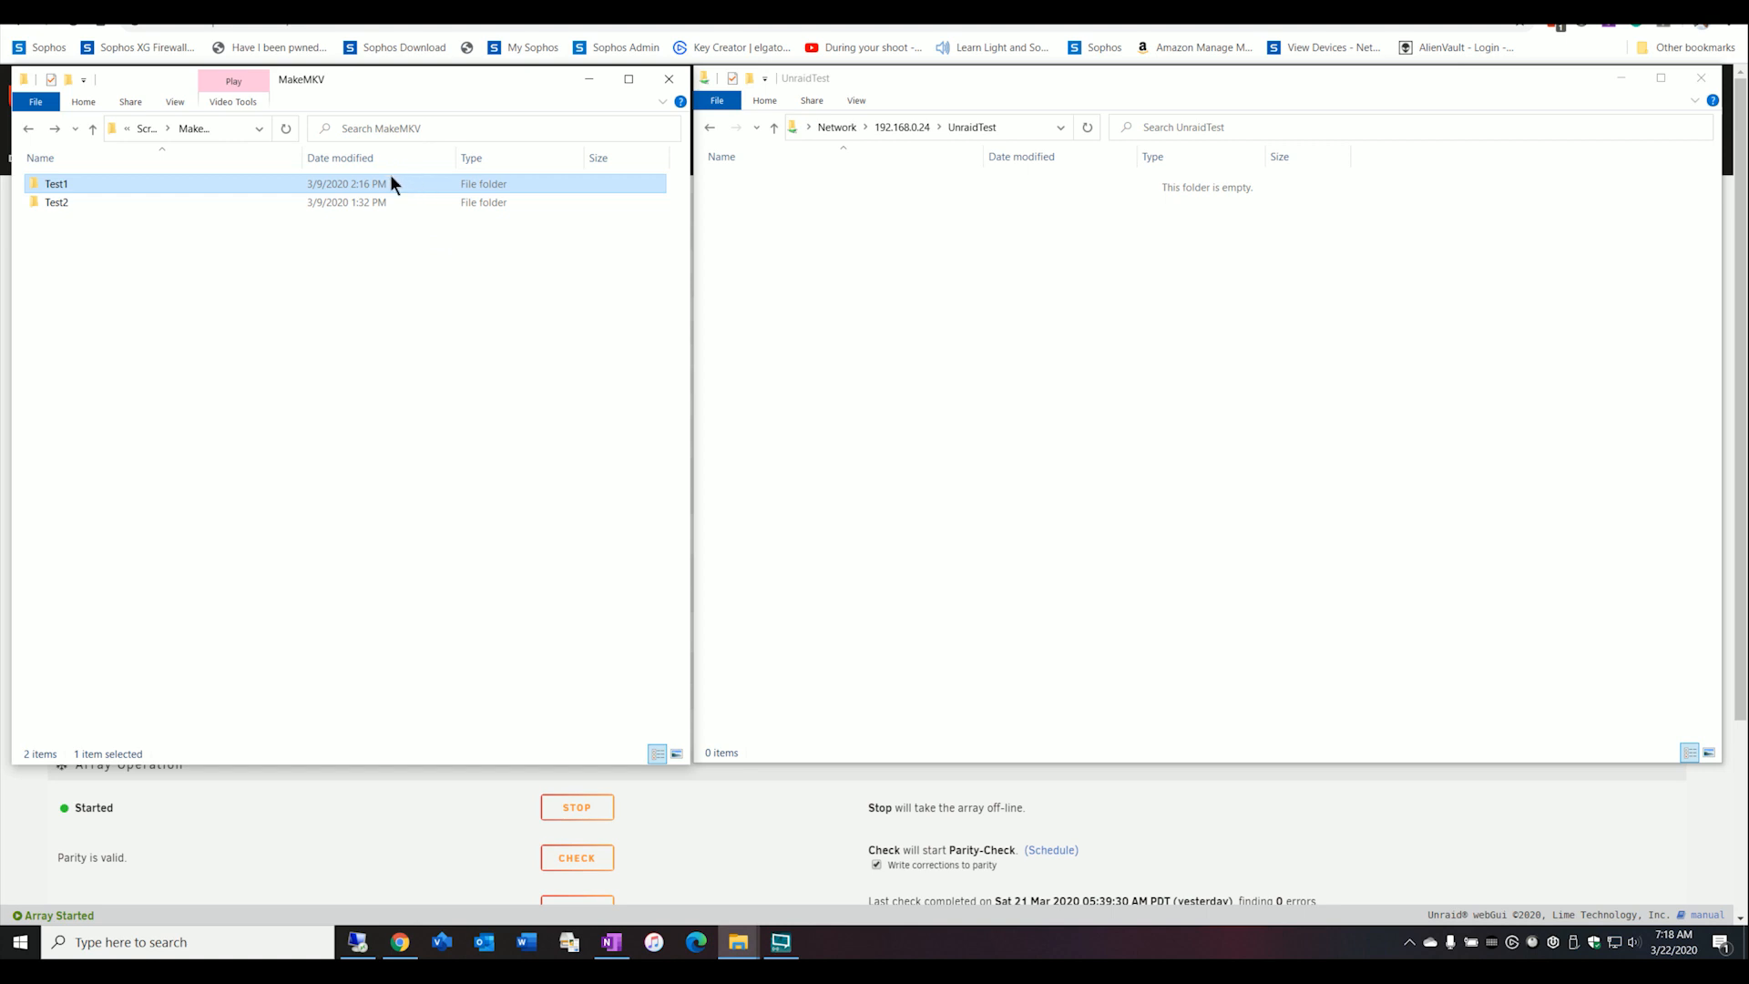
drag(372, 182, 887, 301)
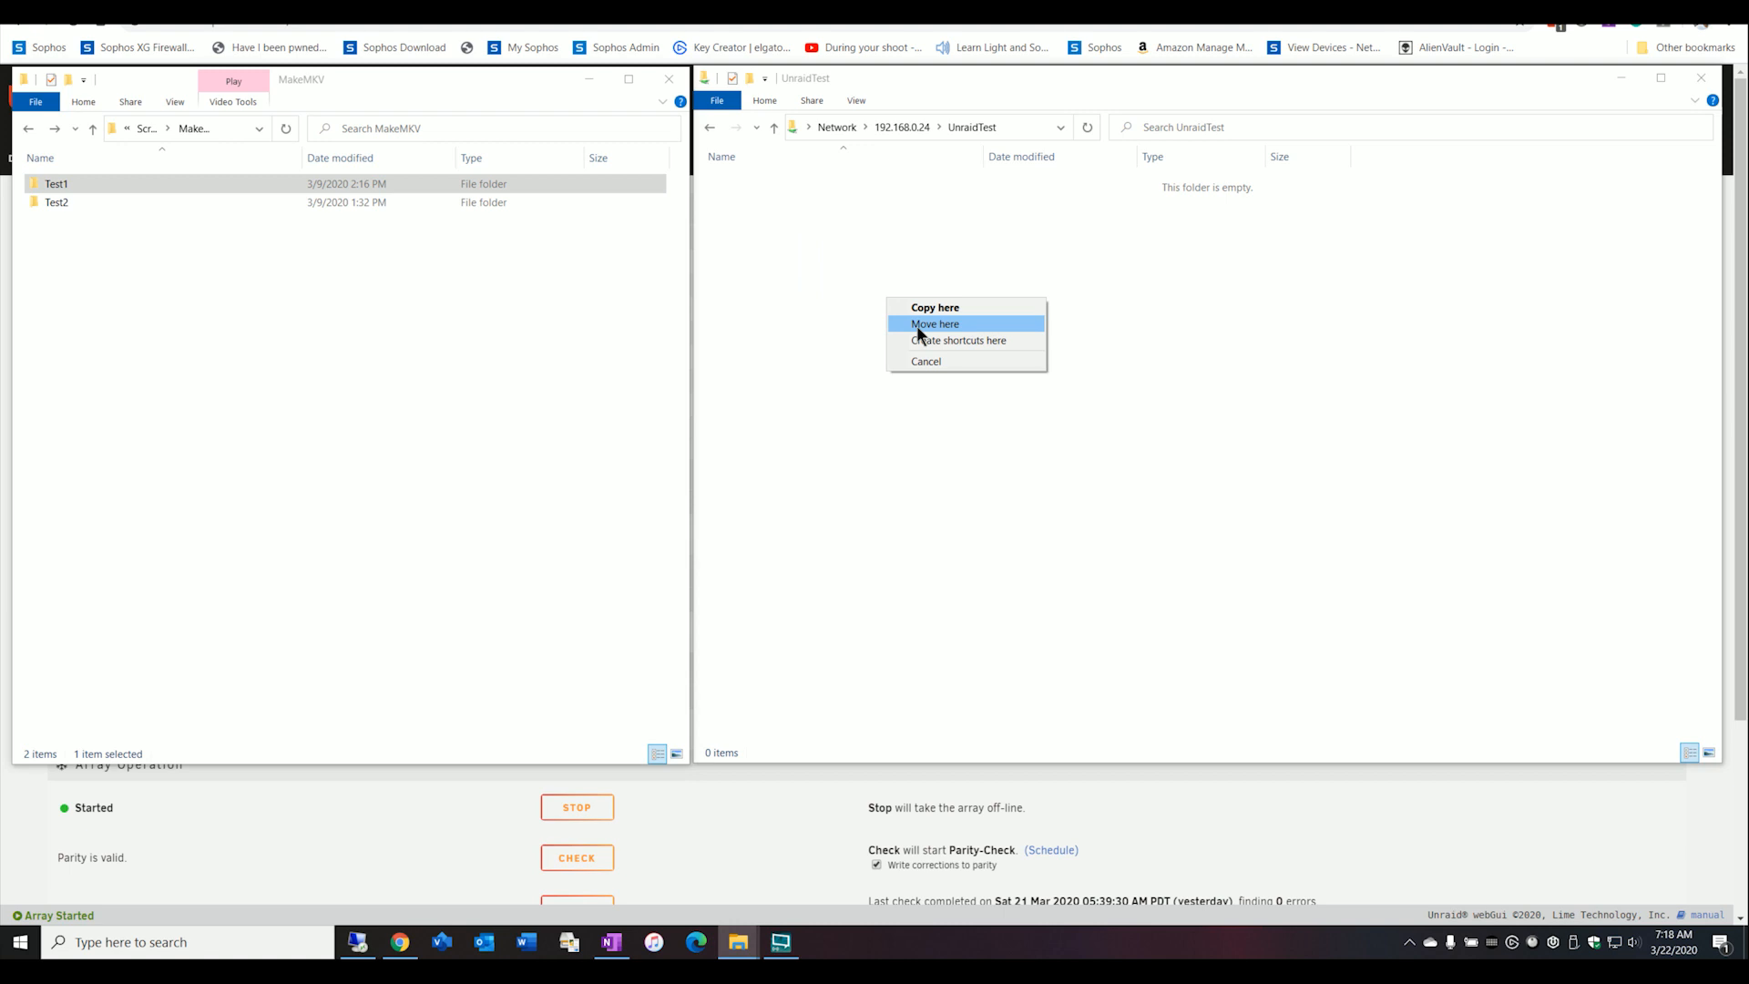
click(914, 308)
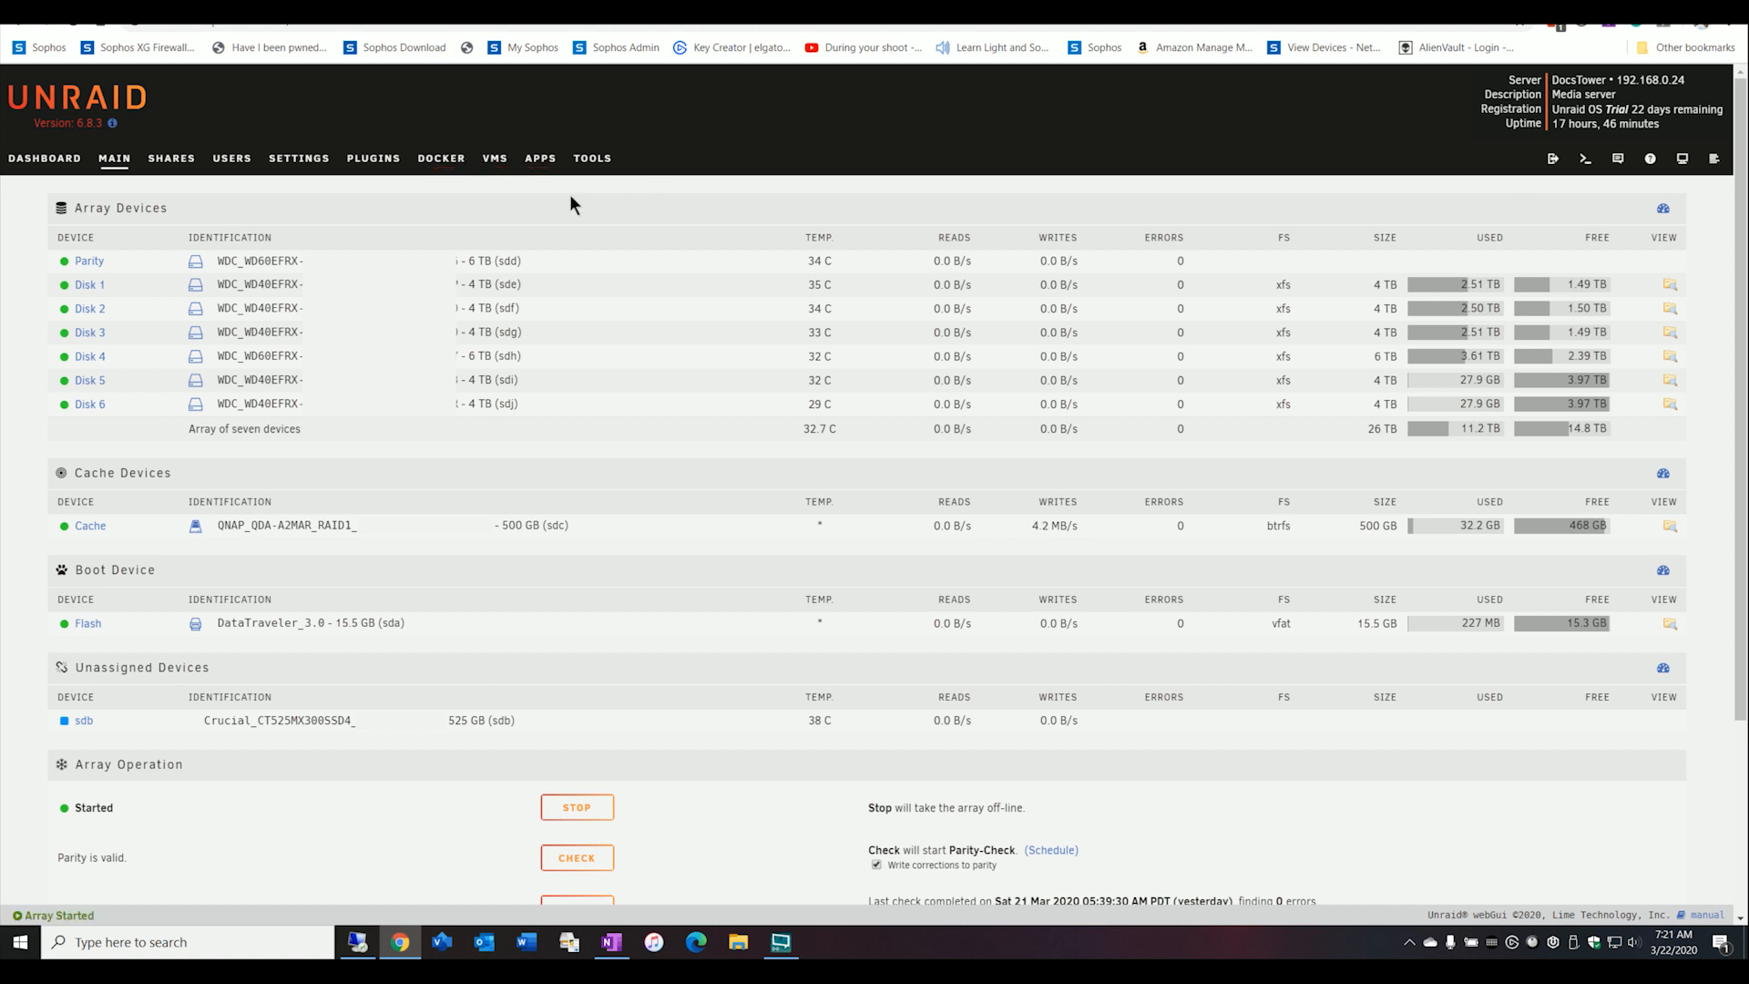
Check the installed plugins, search Community Applications for plex, and view the details of the official Plex Media Server app.
click(373, 158)
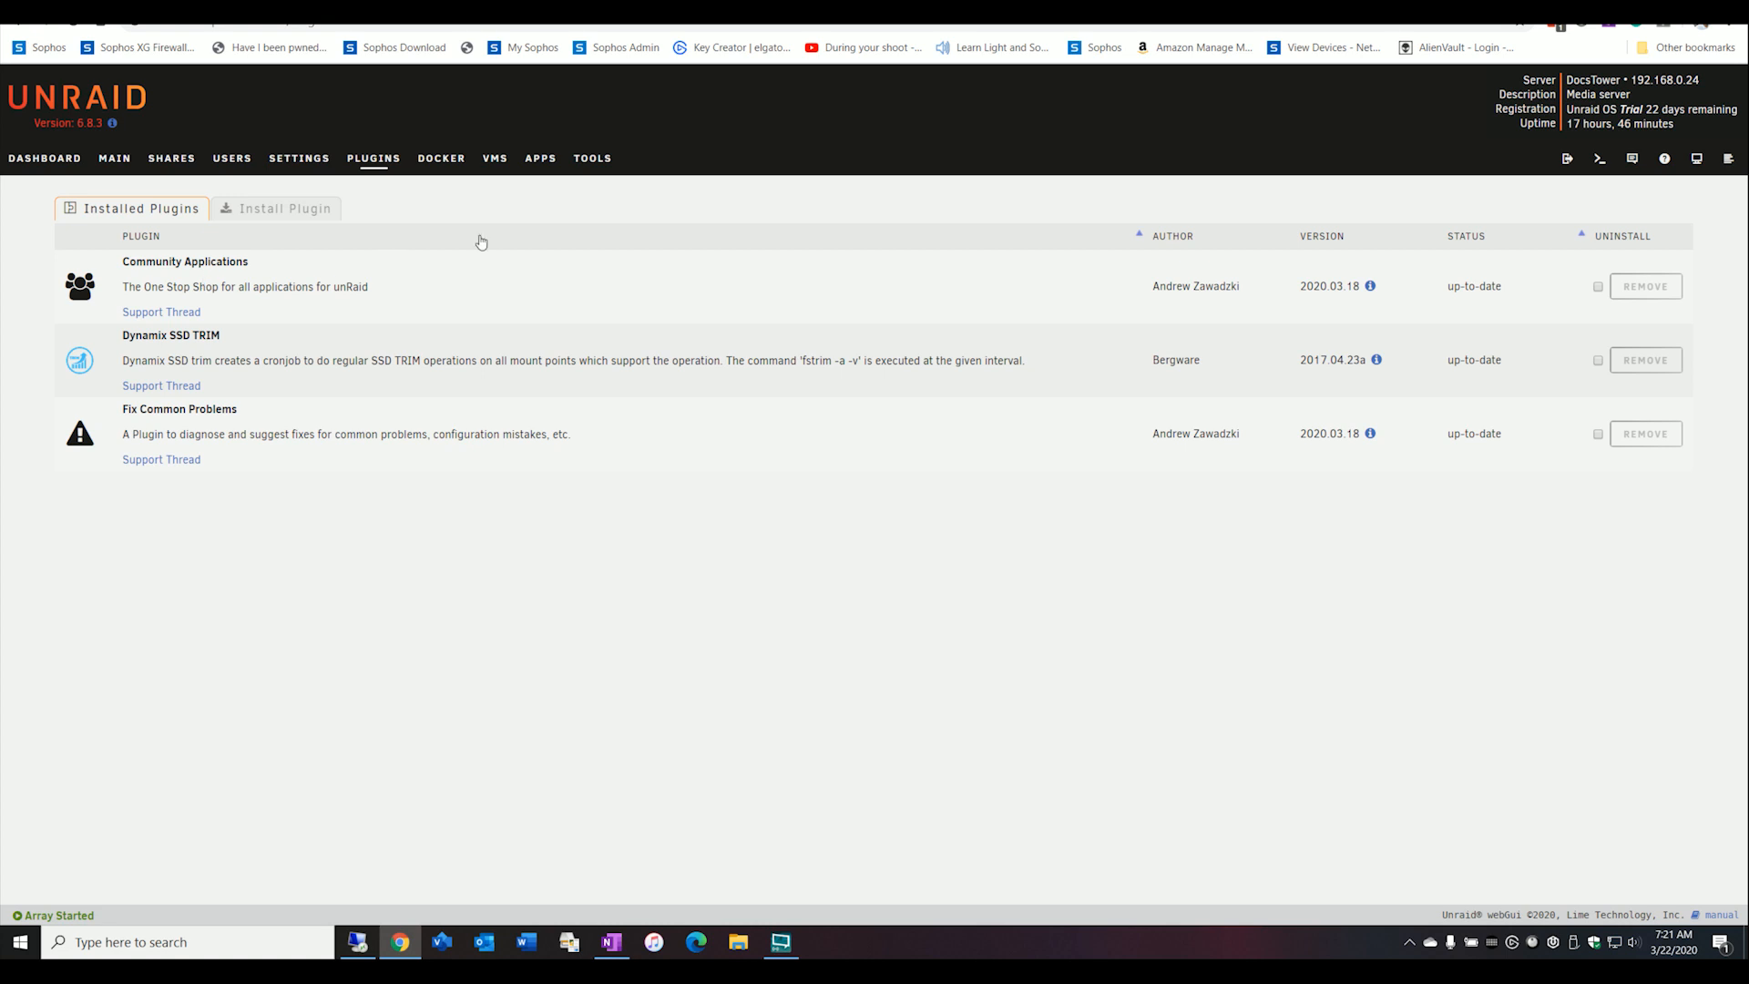
click(545, 163)
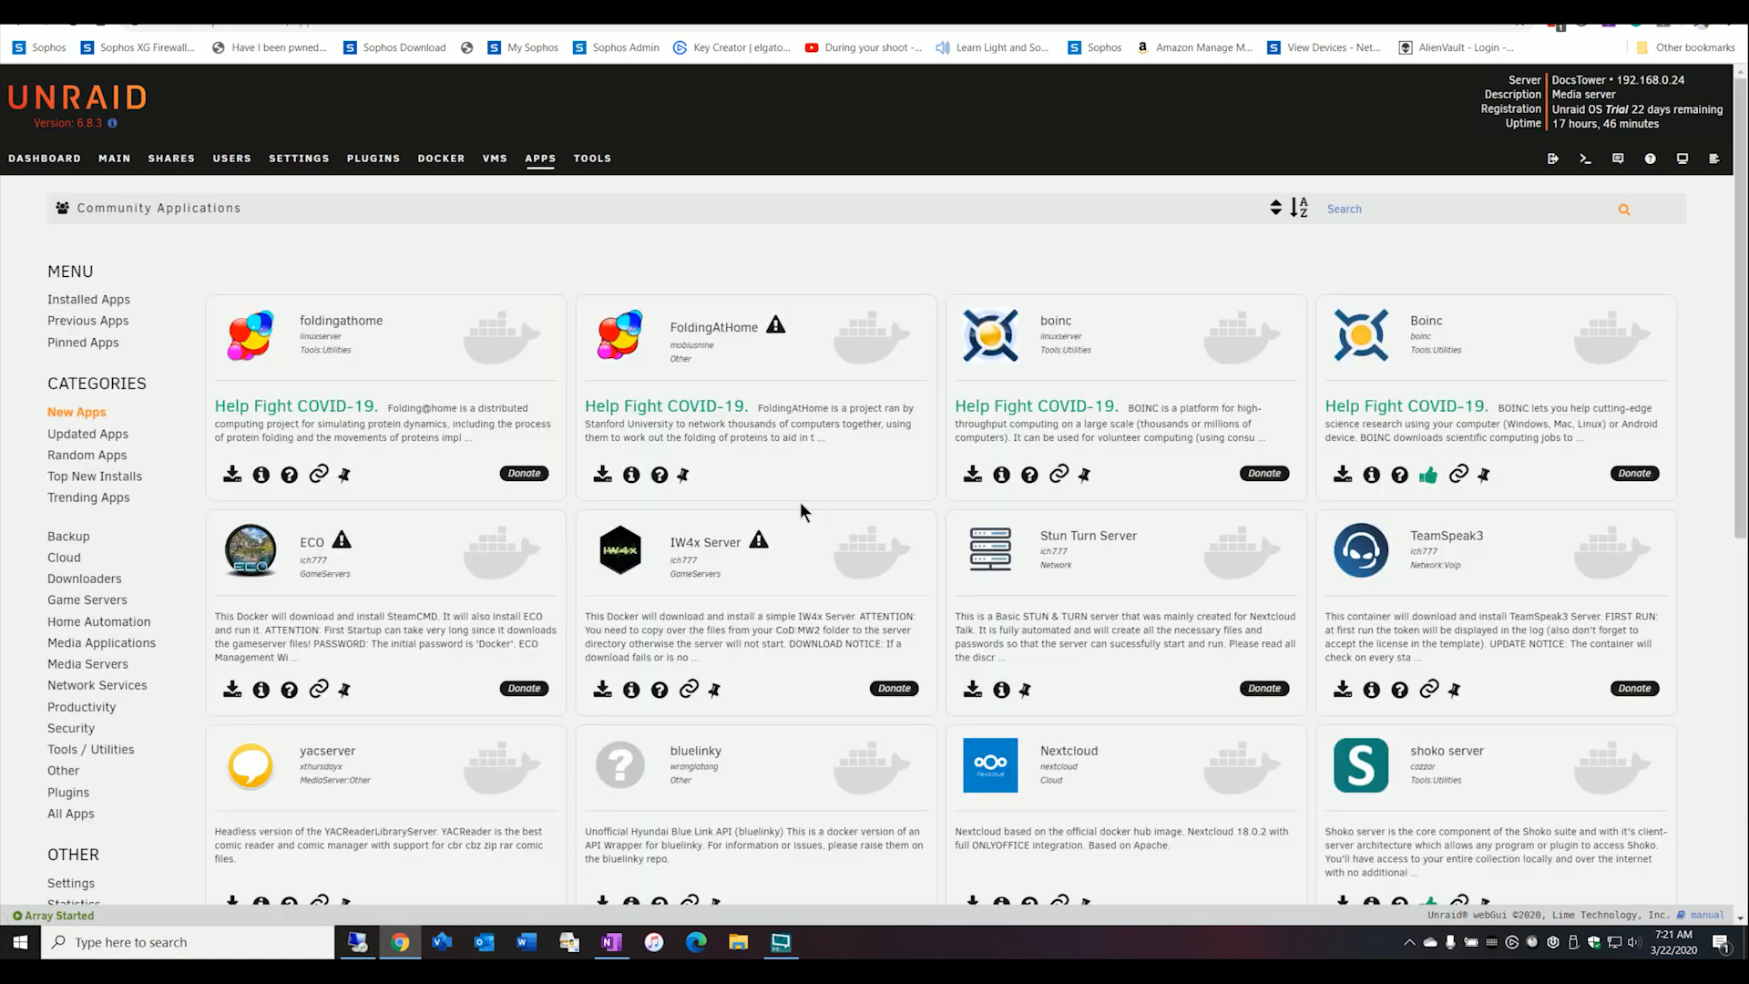
click(1388, 208)
text(plex)
key(Return)
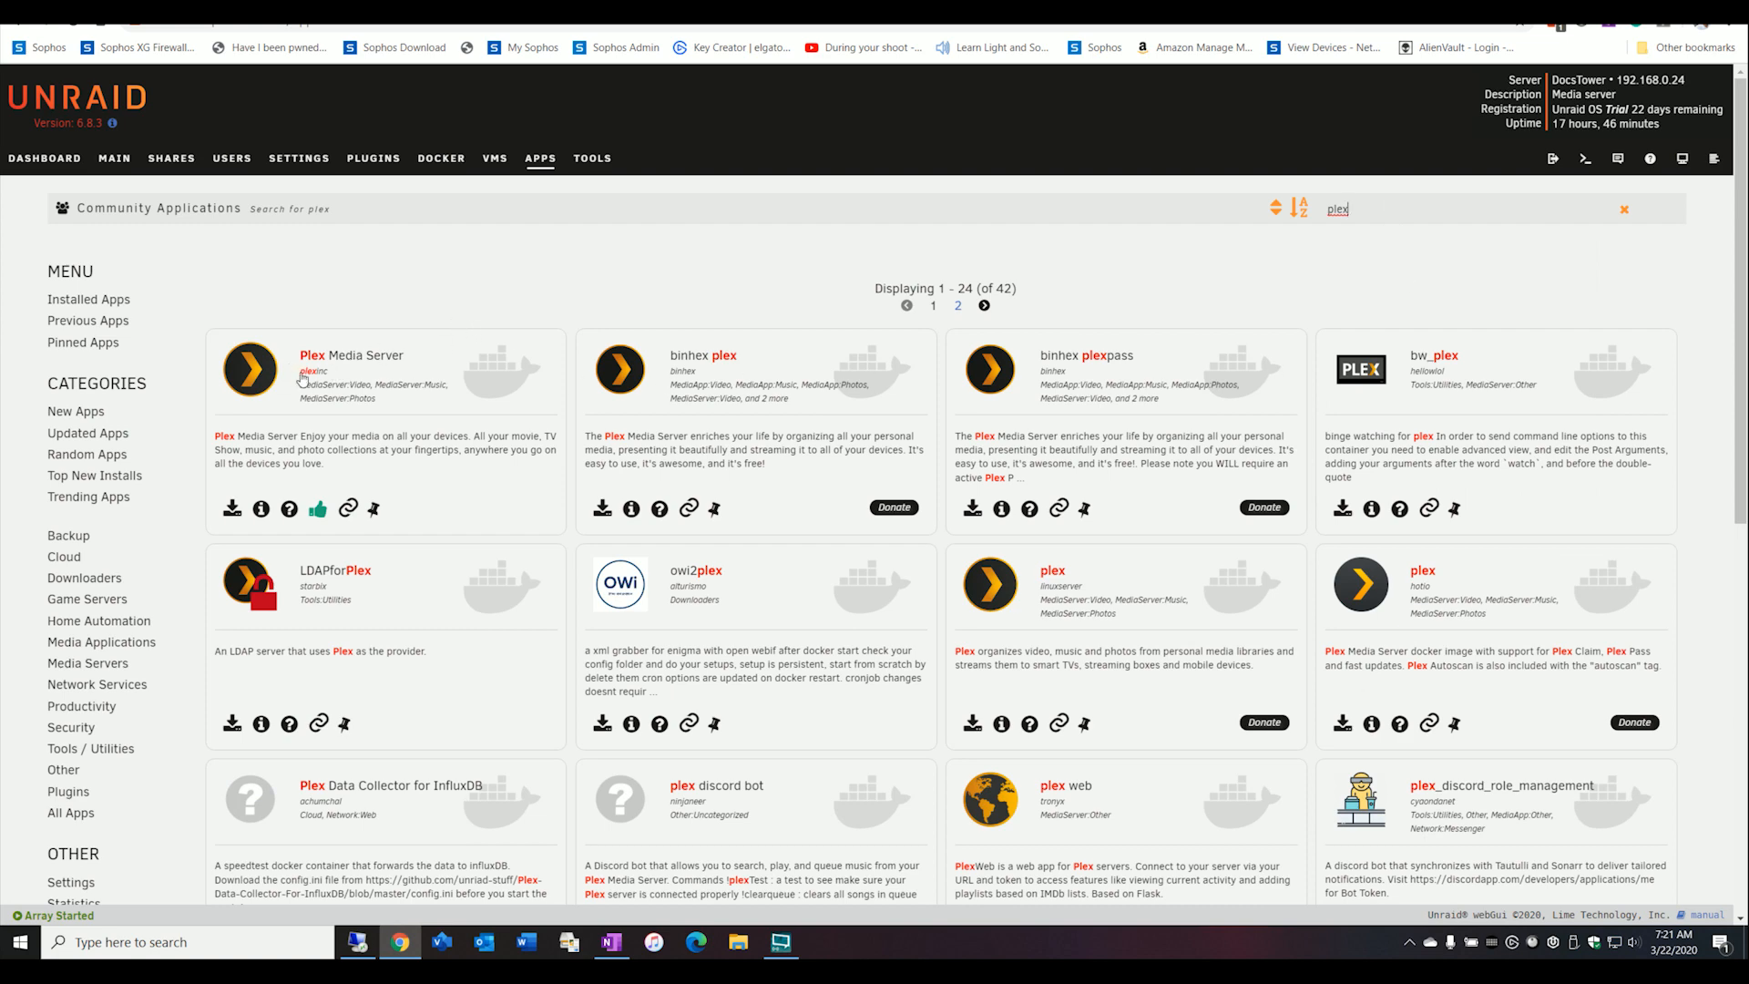
click(266, 378)
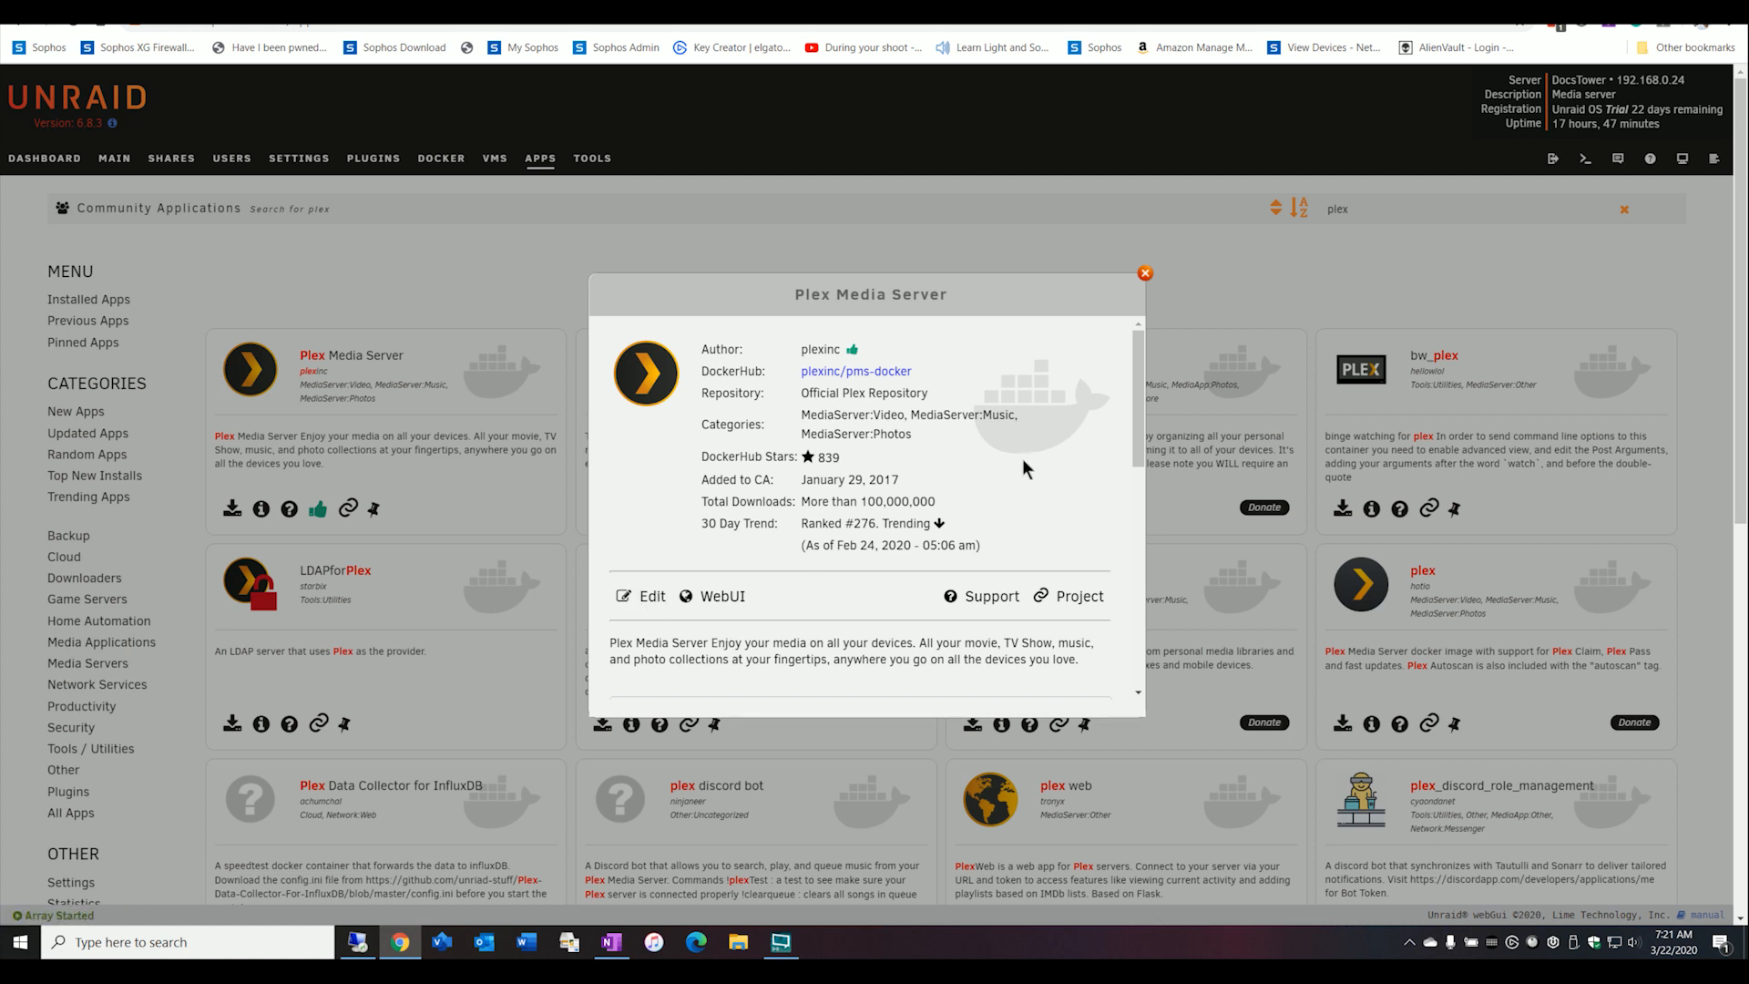
click(1144, 274)
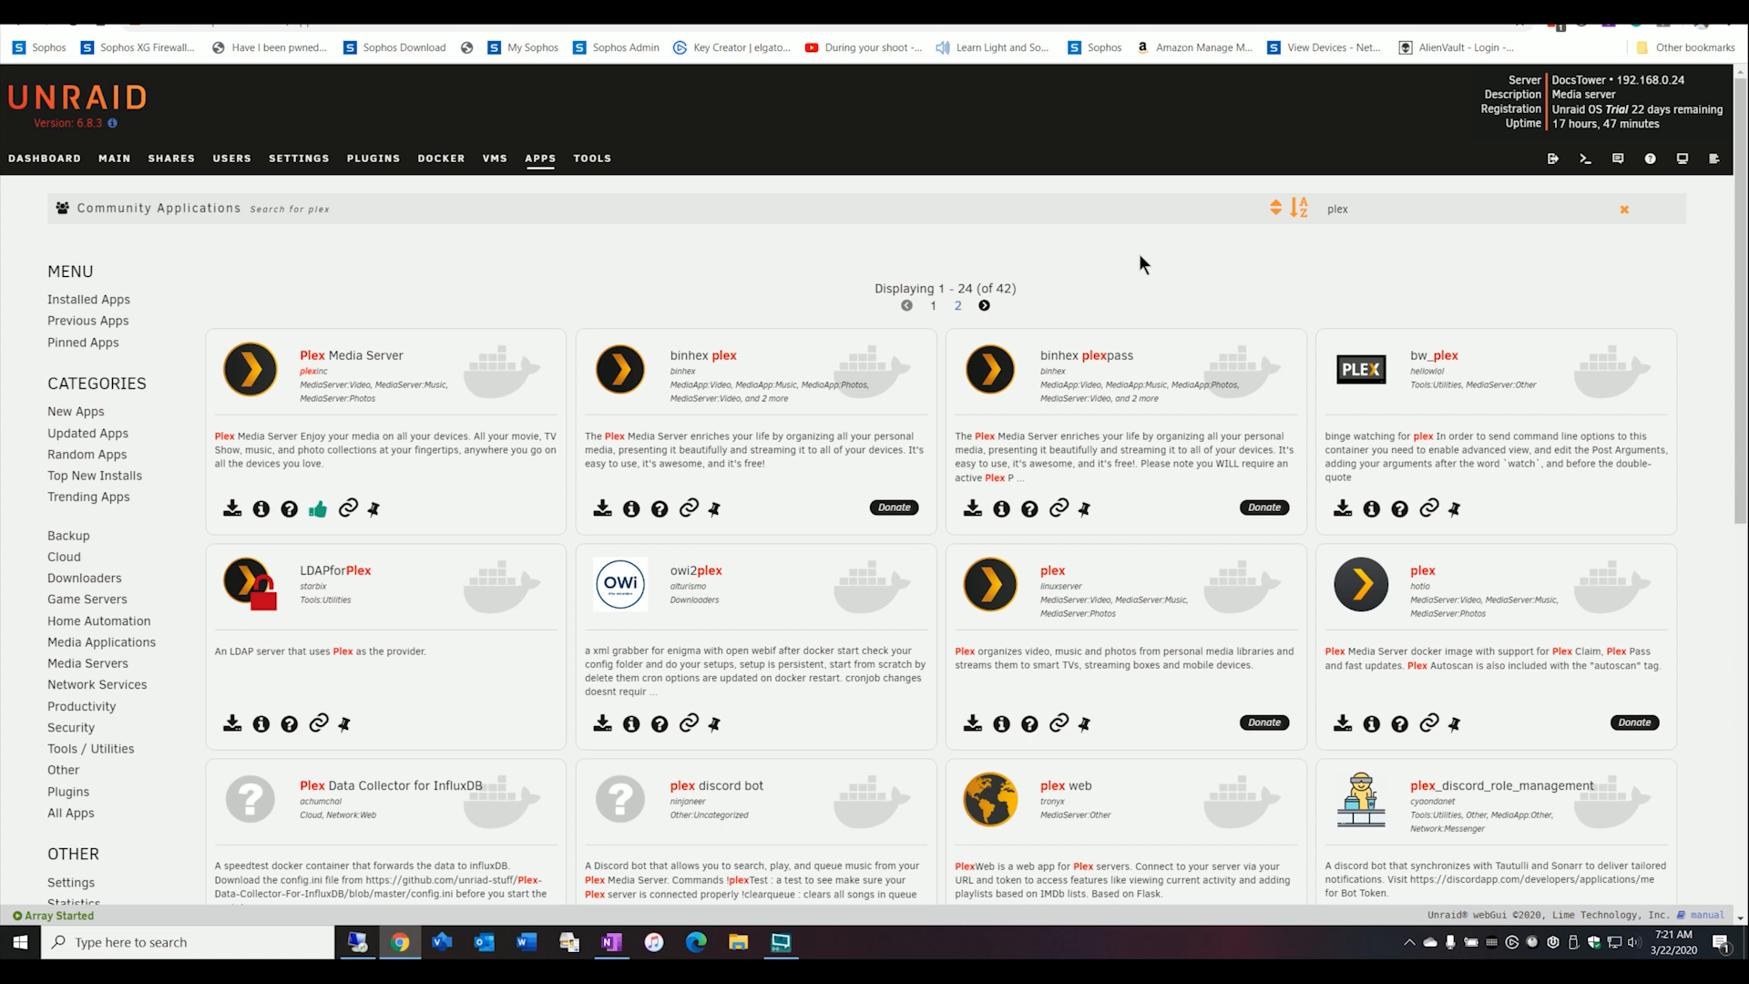
Start a new user share and name it TEST.
click(171, 158)
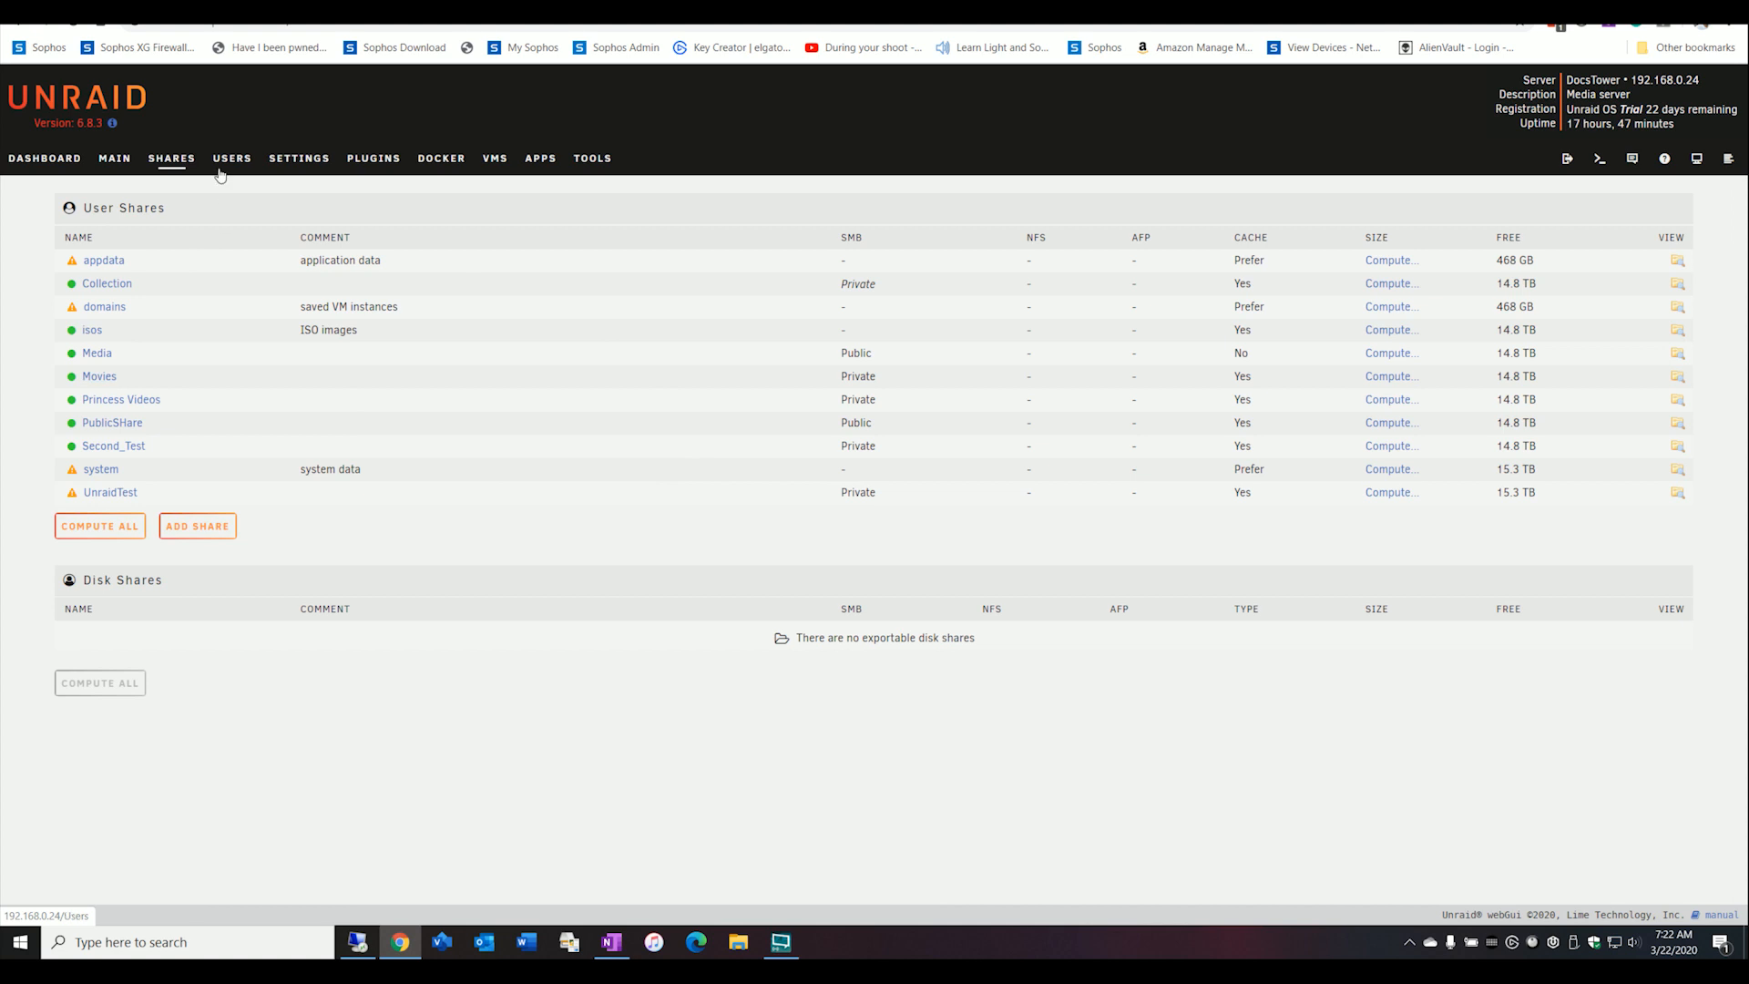
click(207, 527)
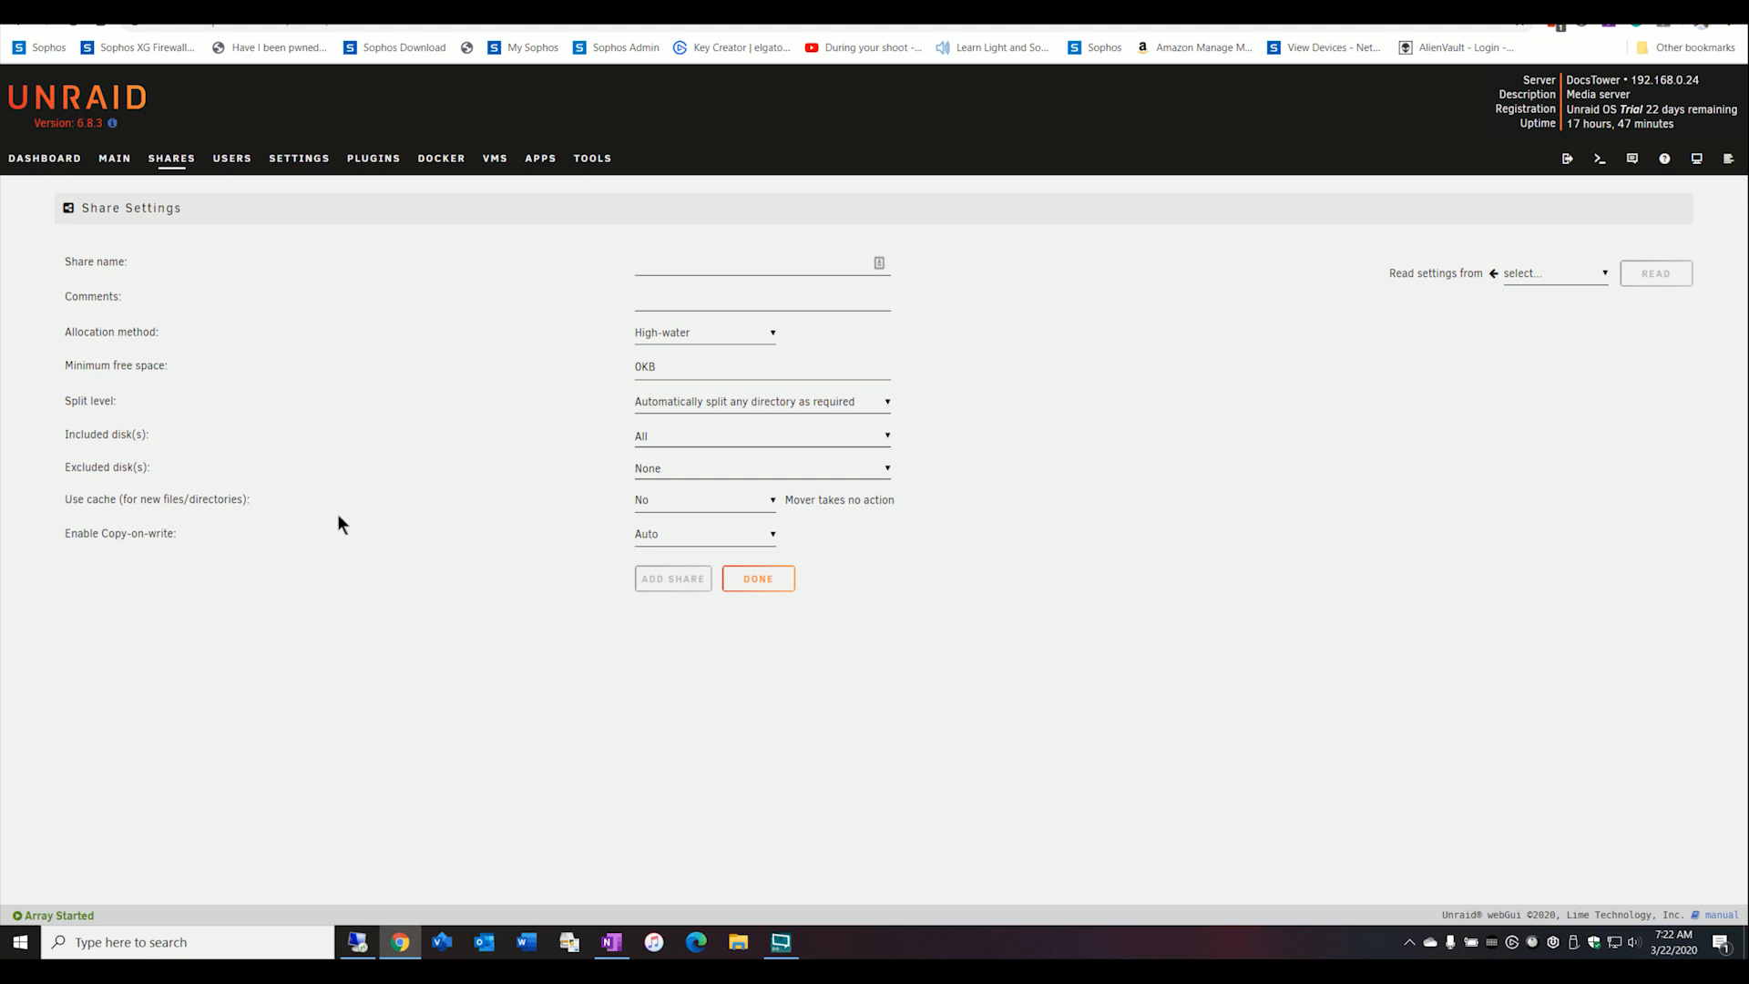
click(704, 499)
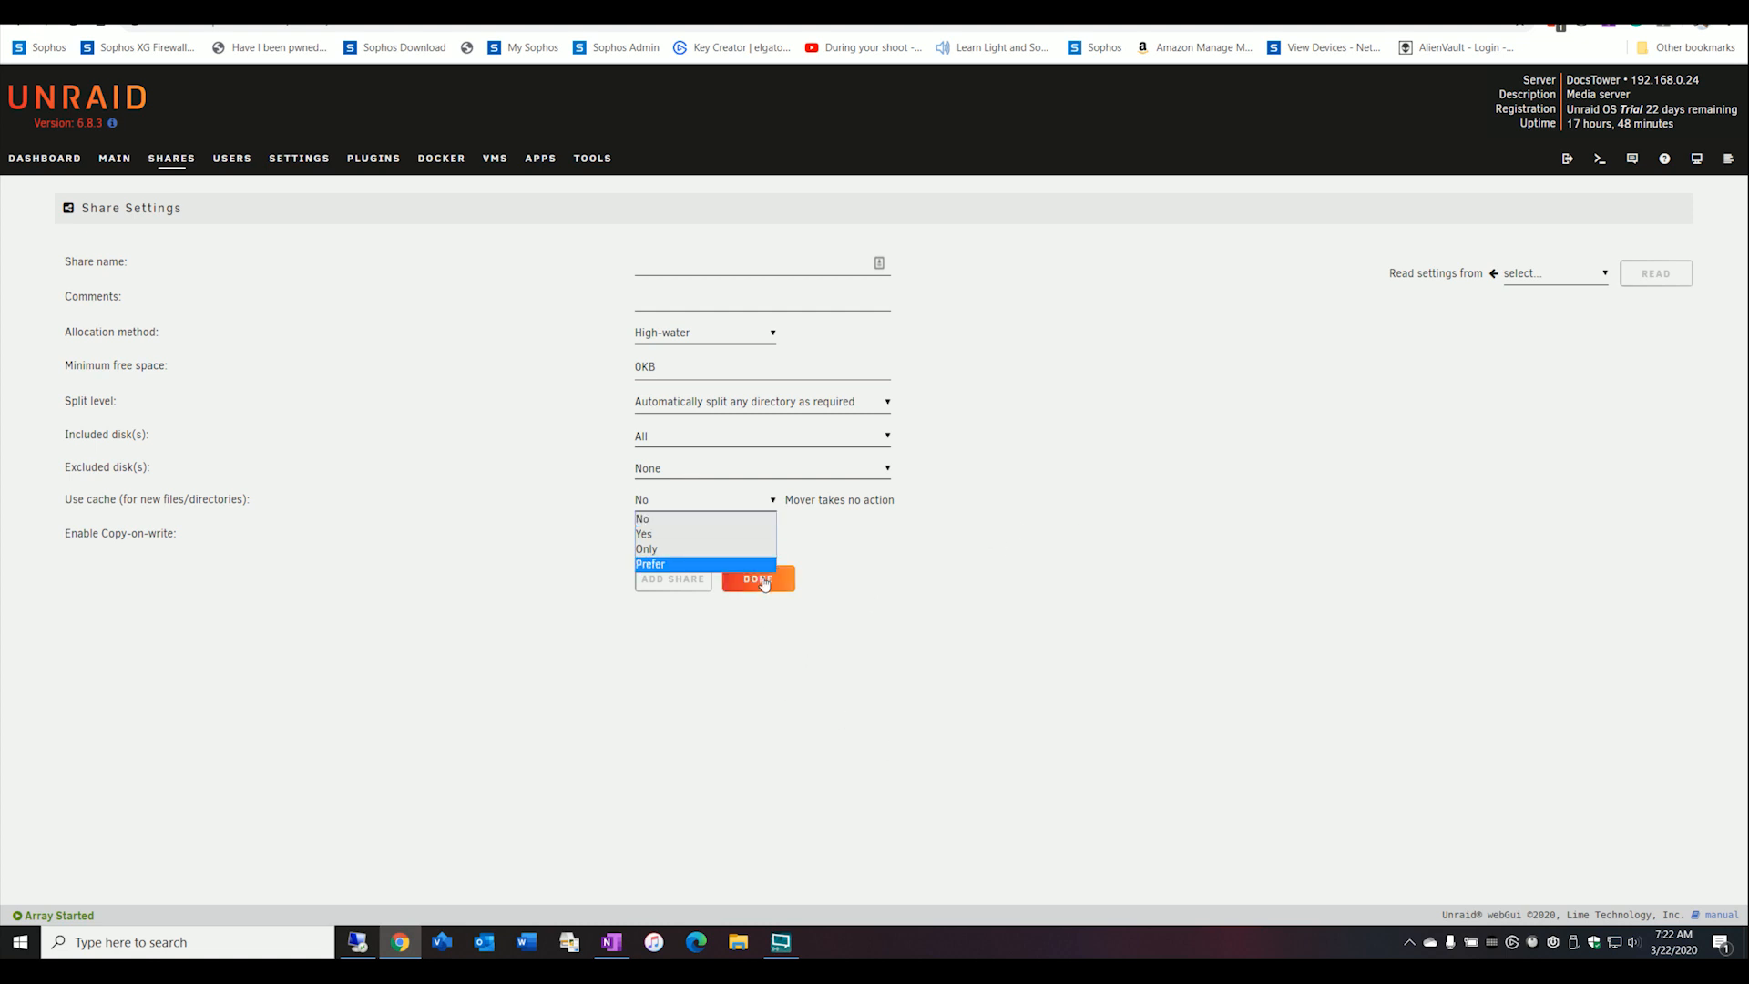
click(674, 260)
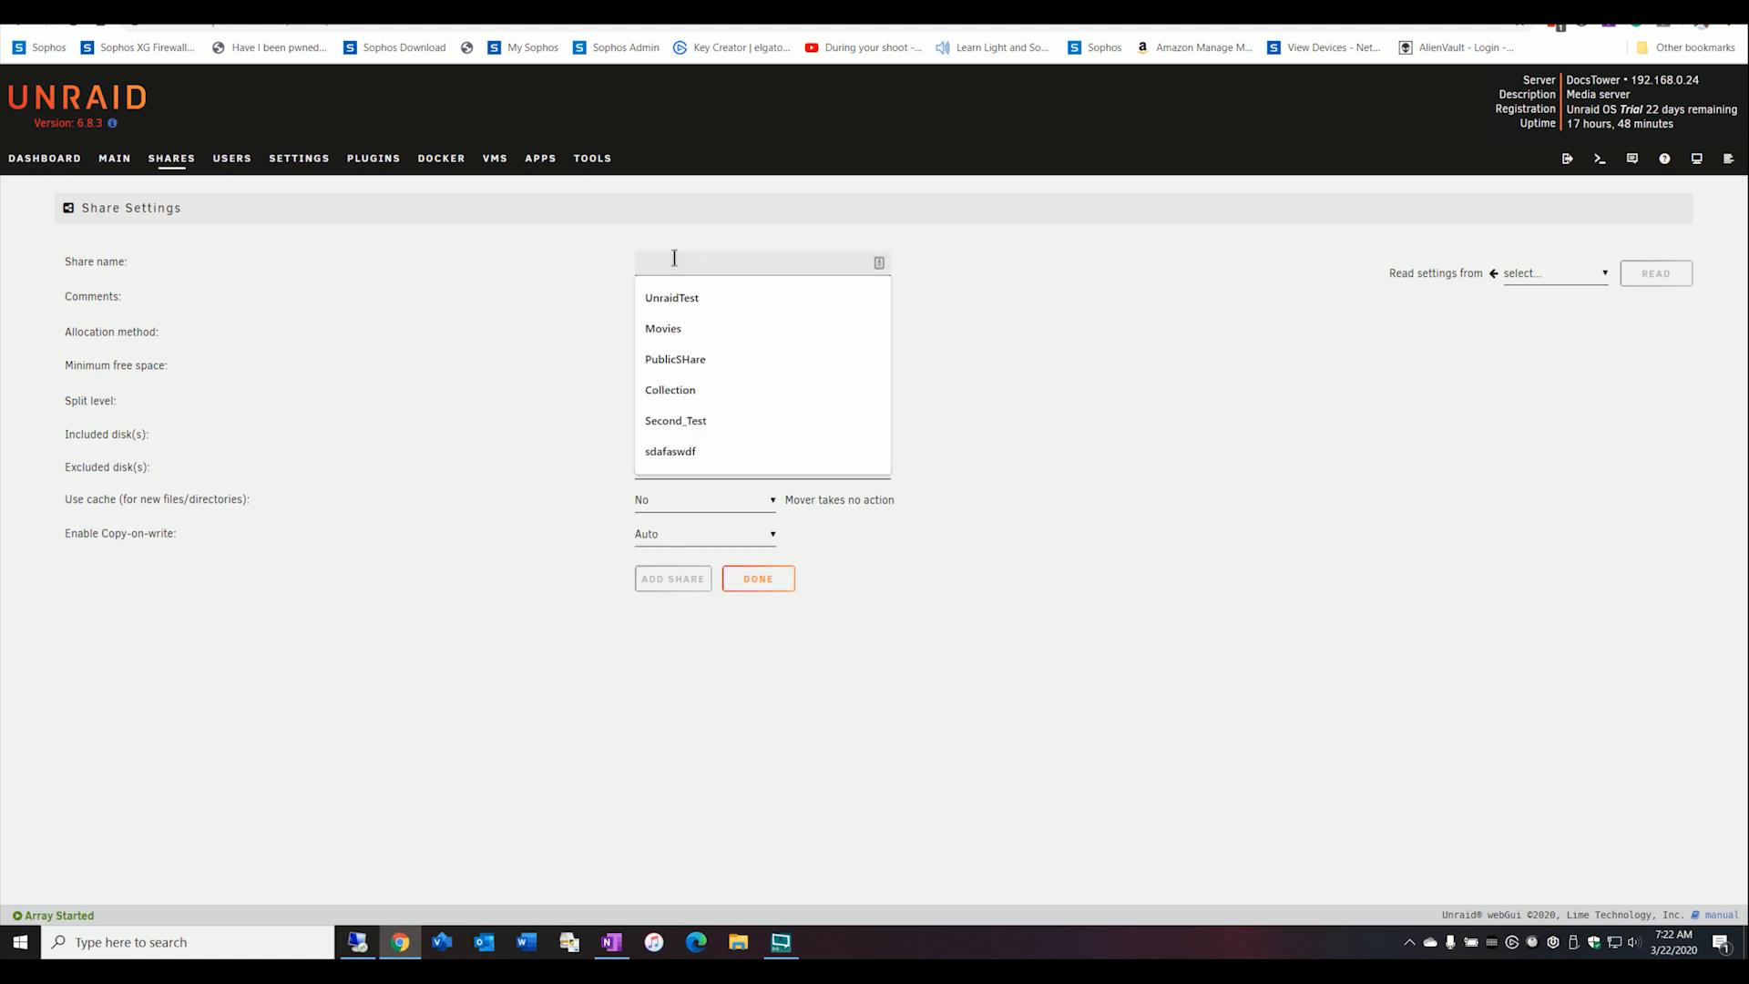
text(atest)
key(BackSpace)
key(BackSpace)
key(BackSpace)
key(BackSpace)
key(BackSpace)
text(TEST)
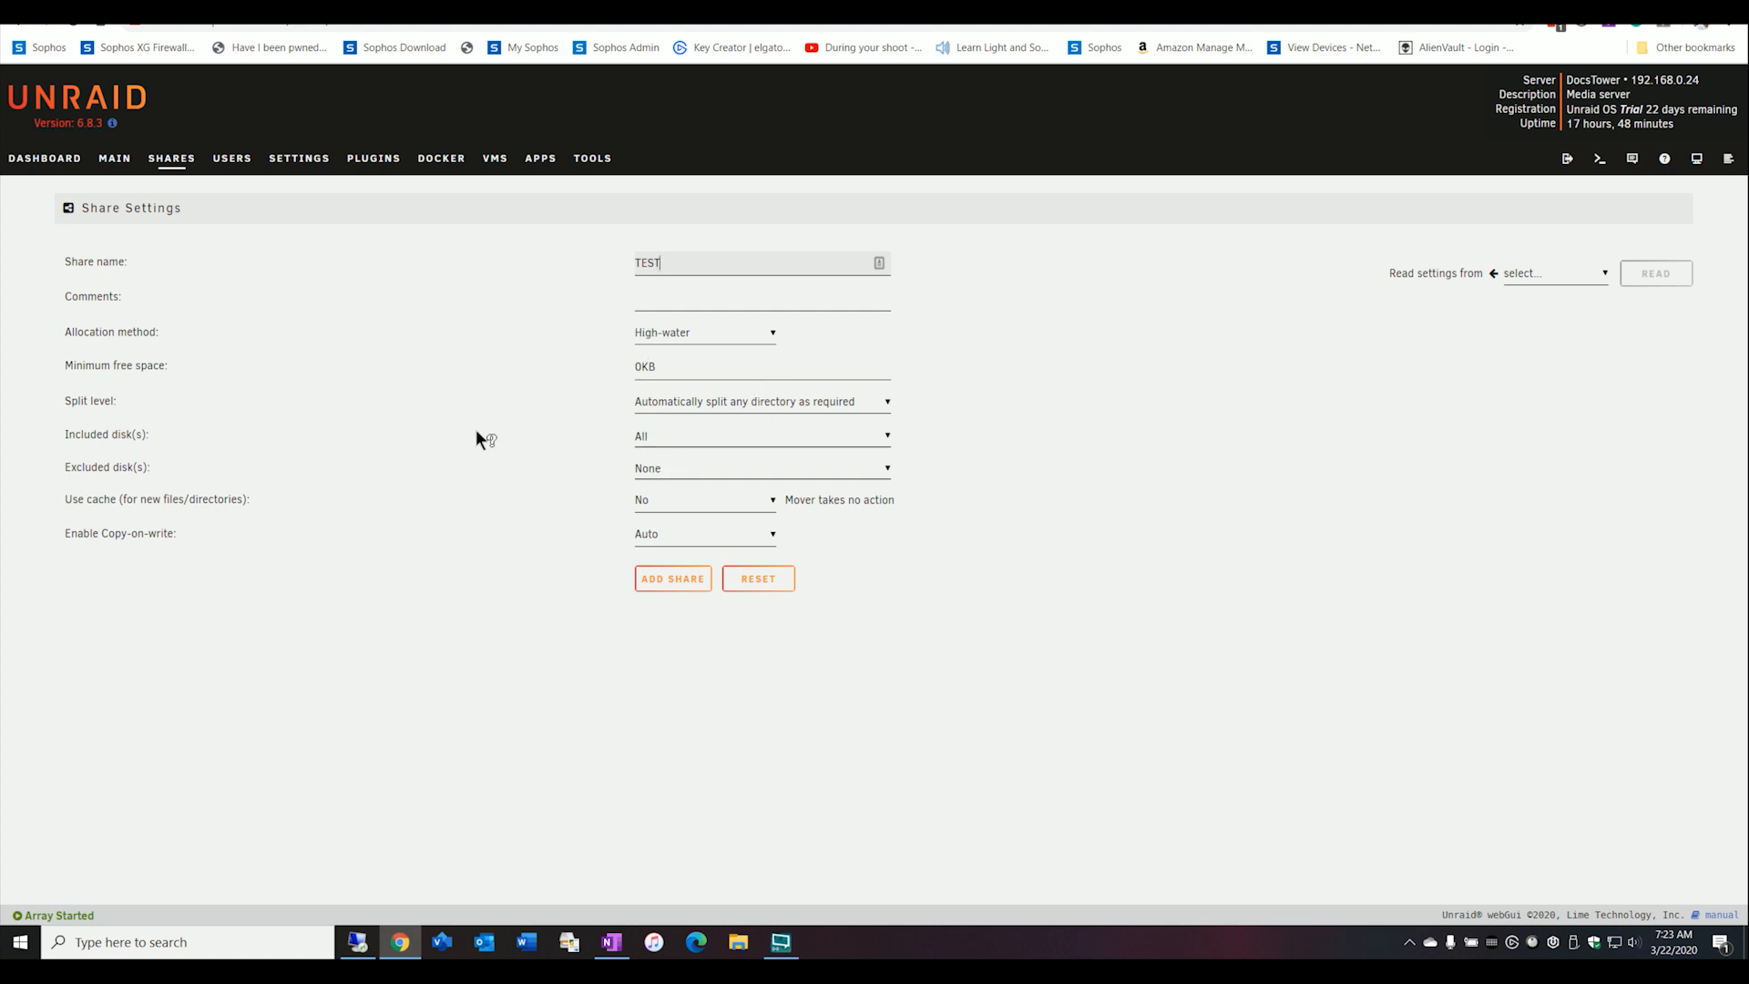
Set cache use for new files and directories to Yes and add the TEST share.
click(649, 506)
click(649, 531)
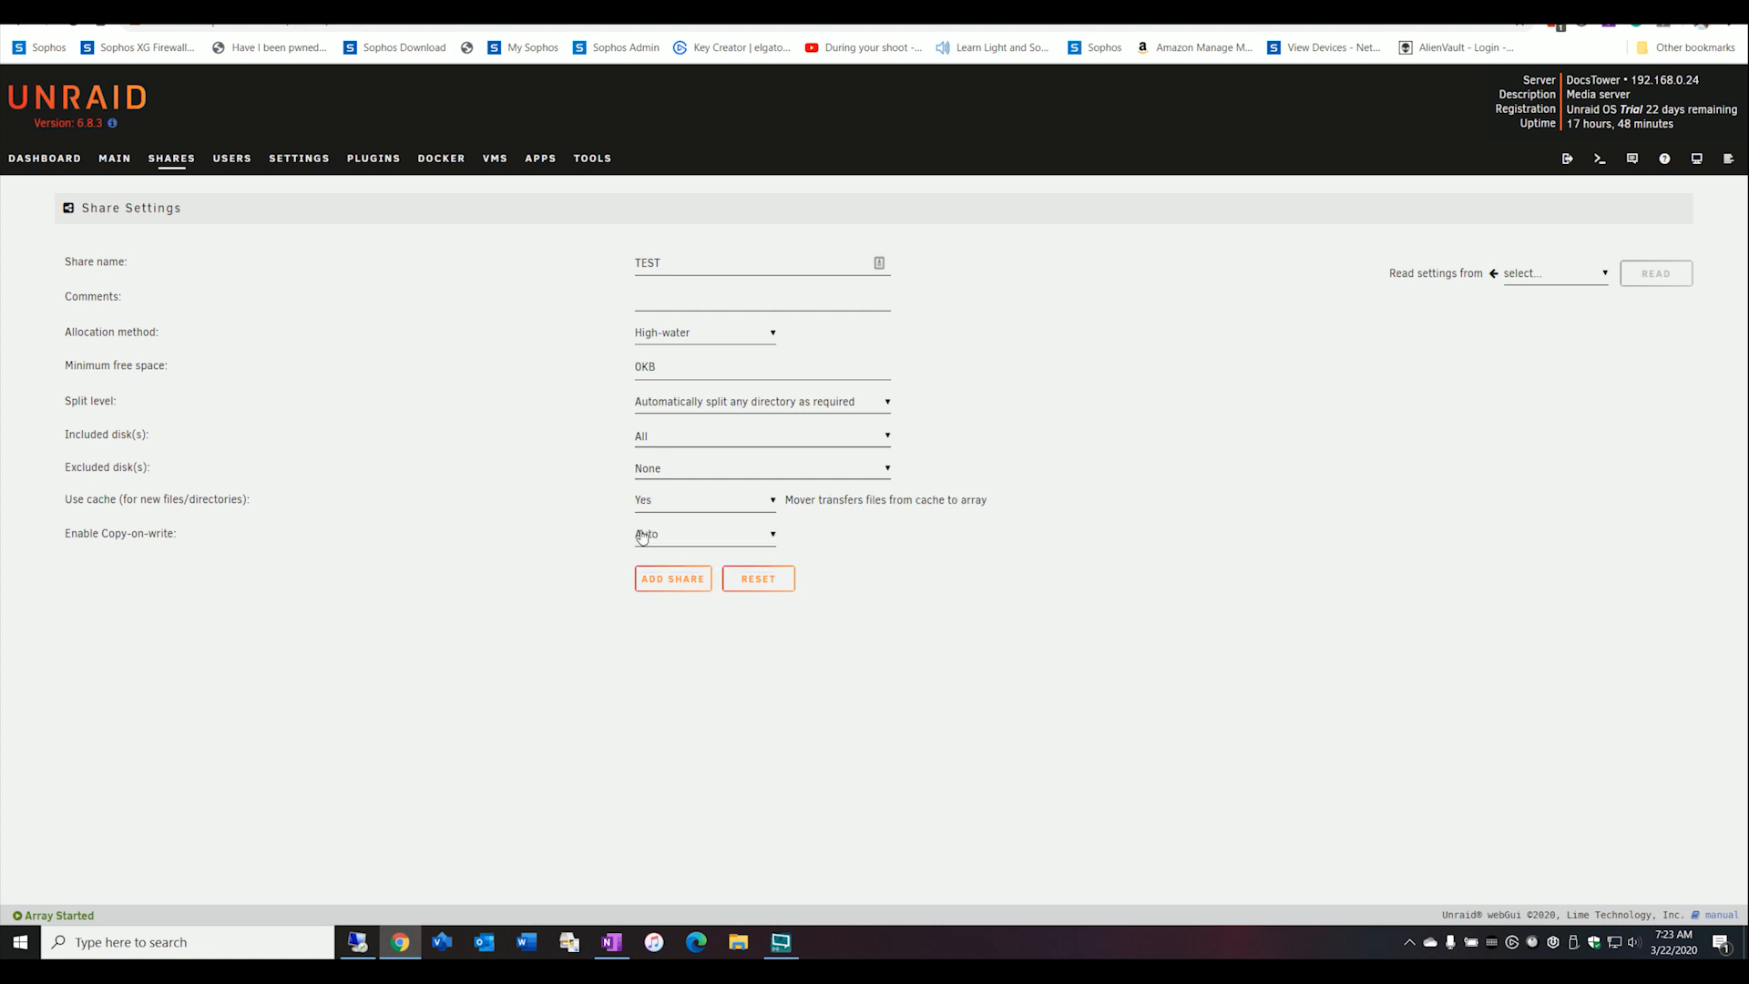
click(670, 583)
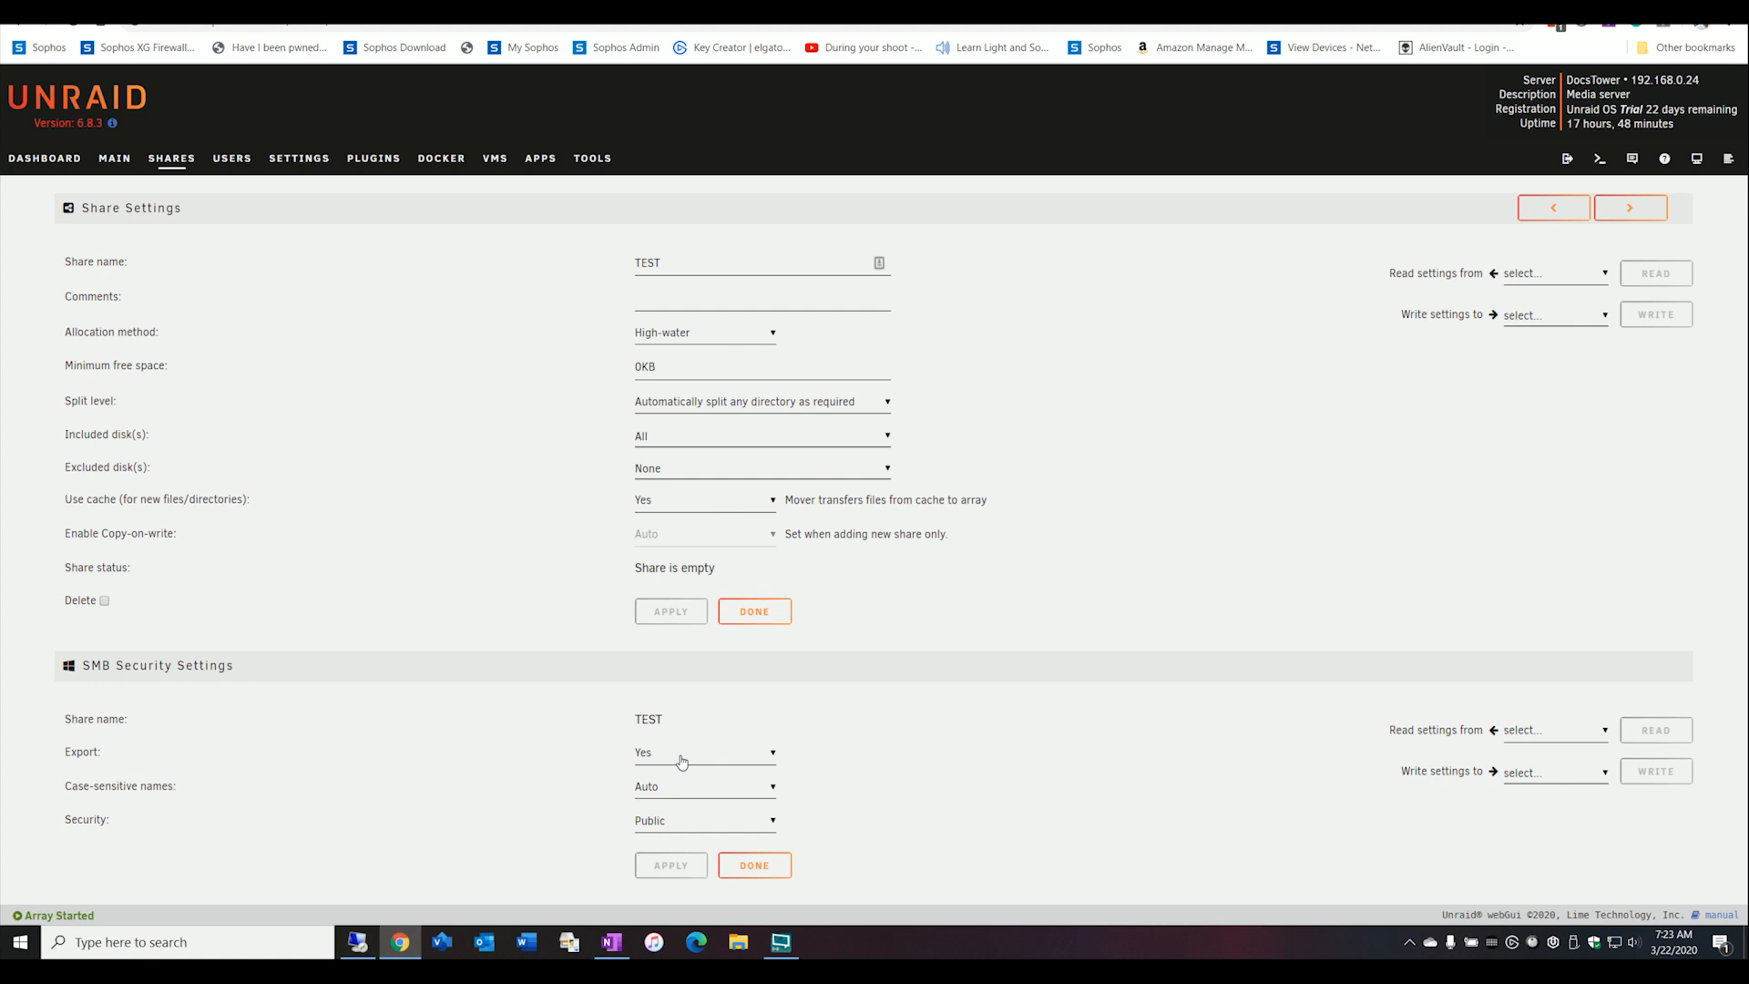
Choose Public as the TEST share's SMB security and finish its settings.
click(656, 813)
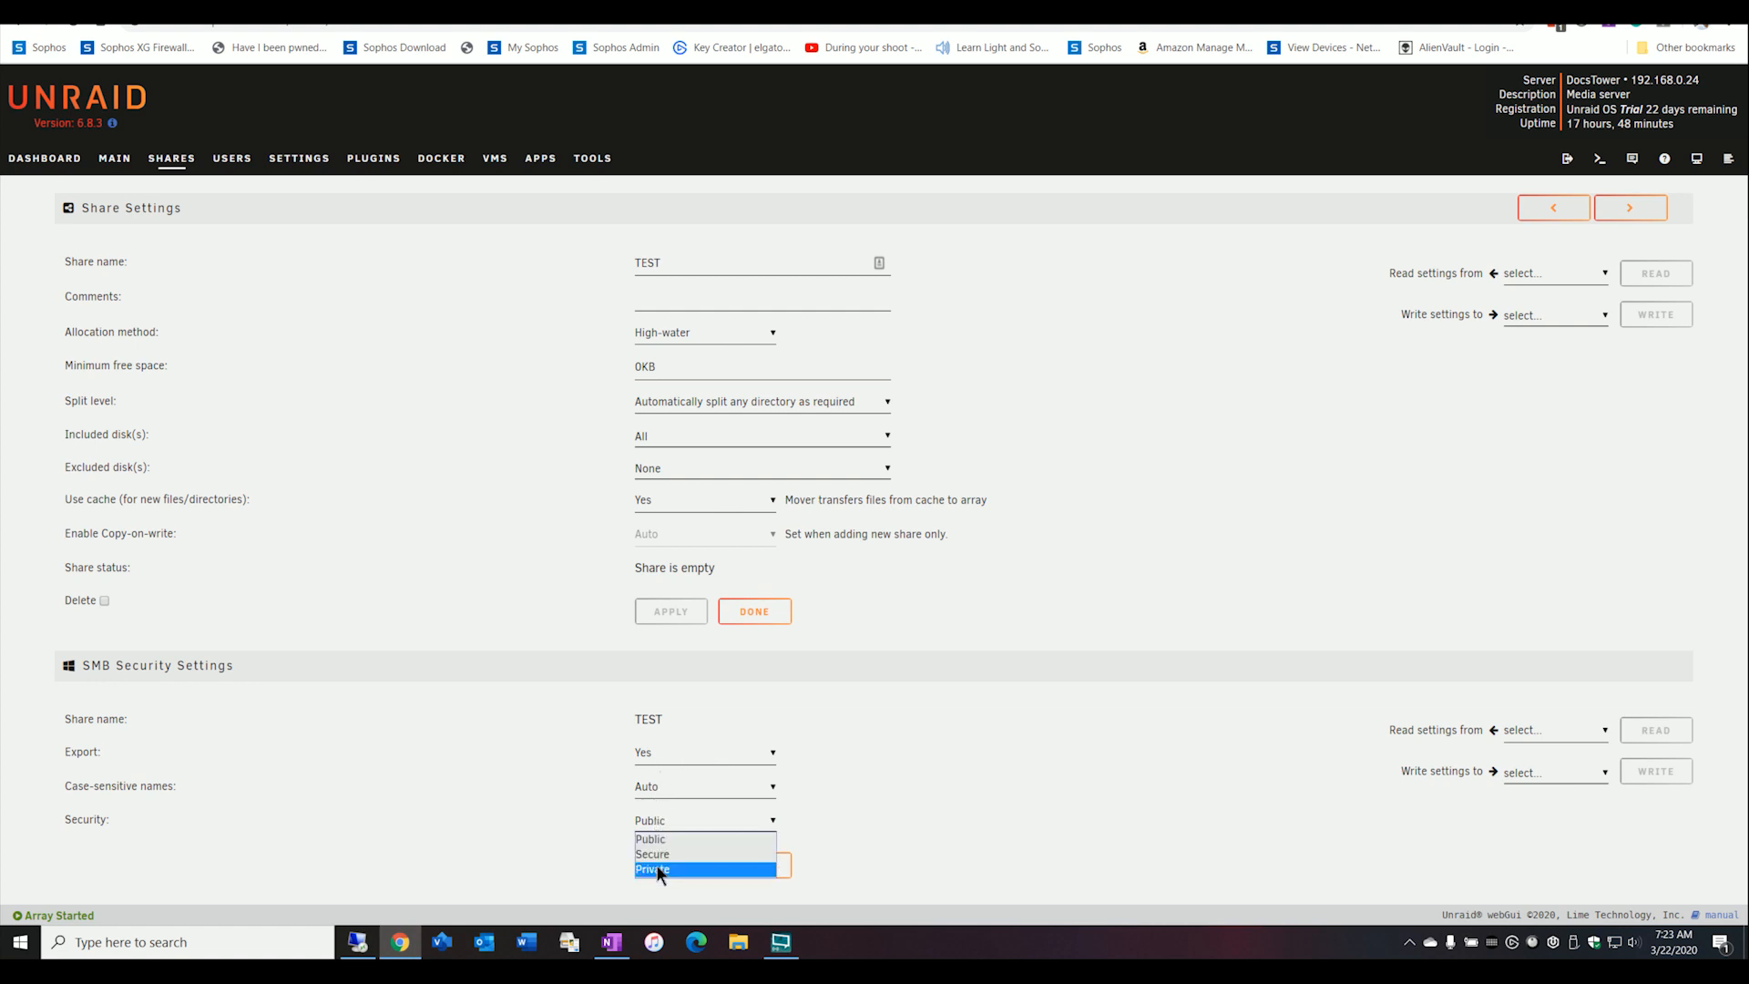
click(654, 839)
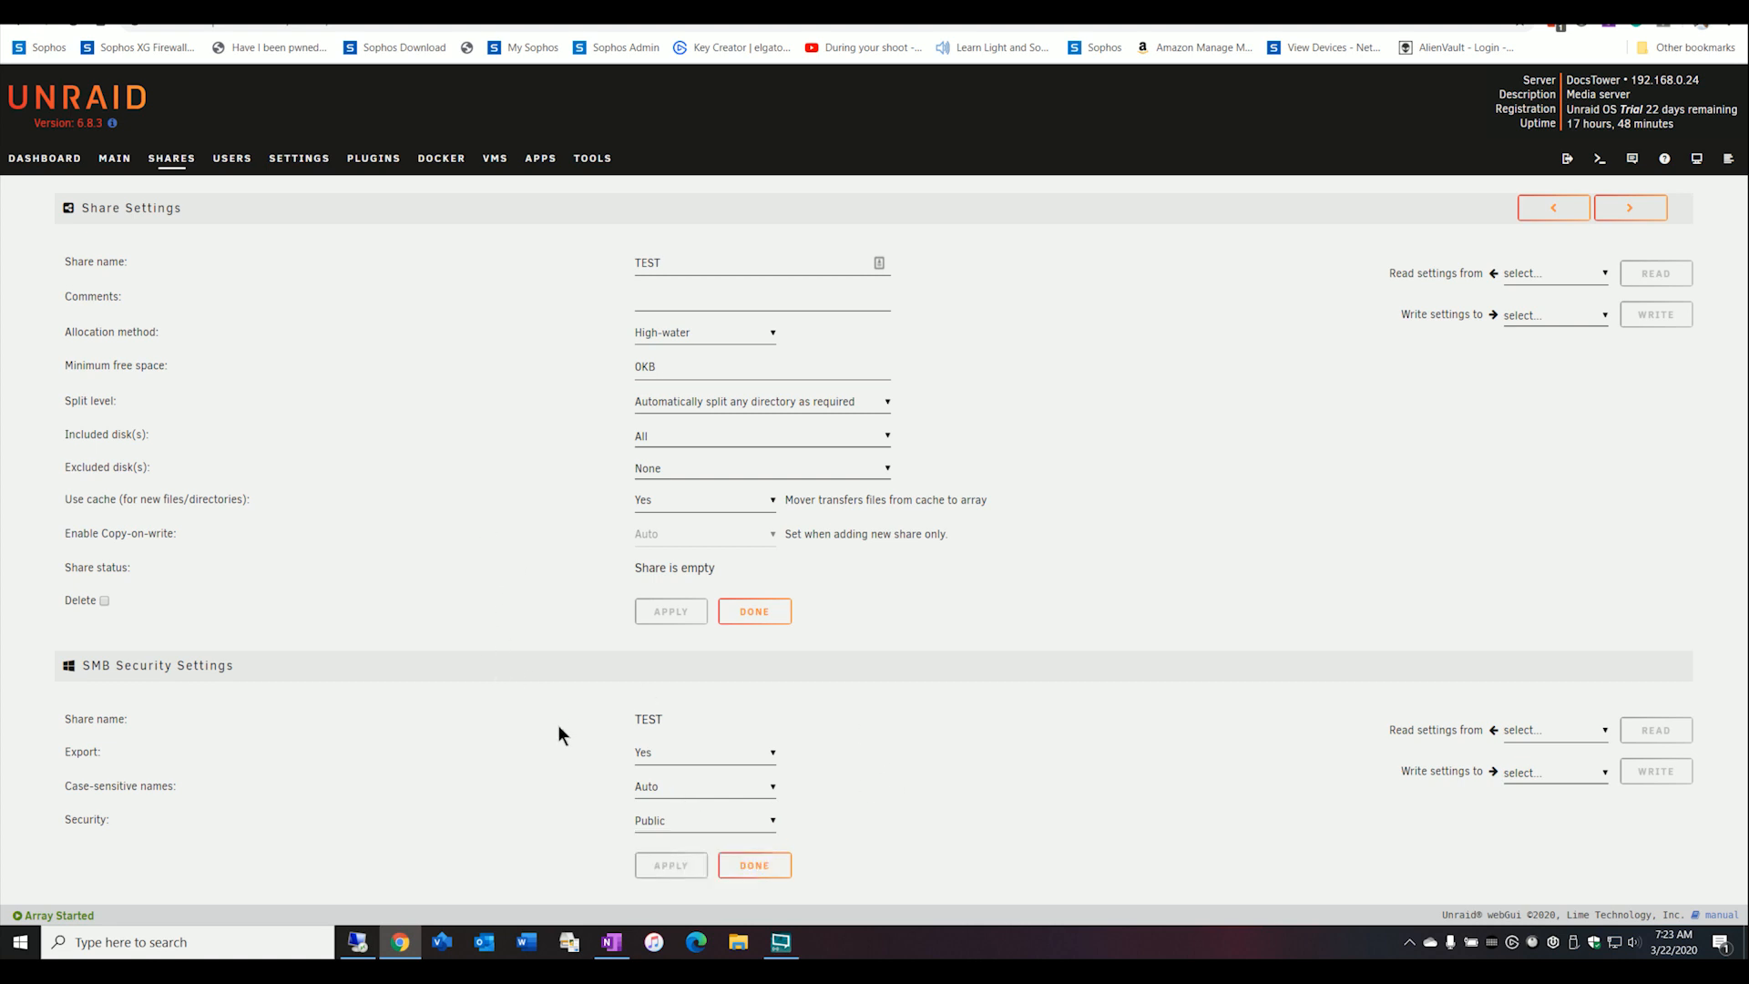
click(778, 612)
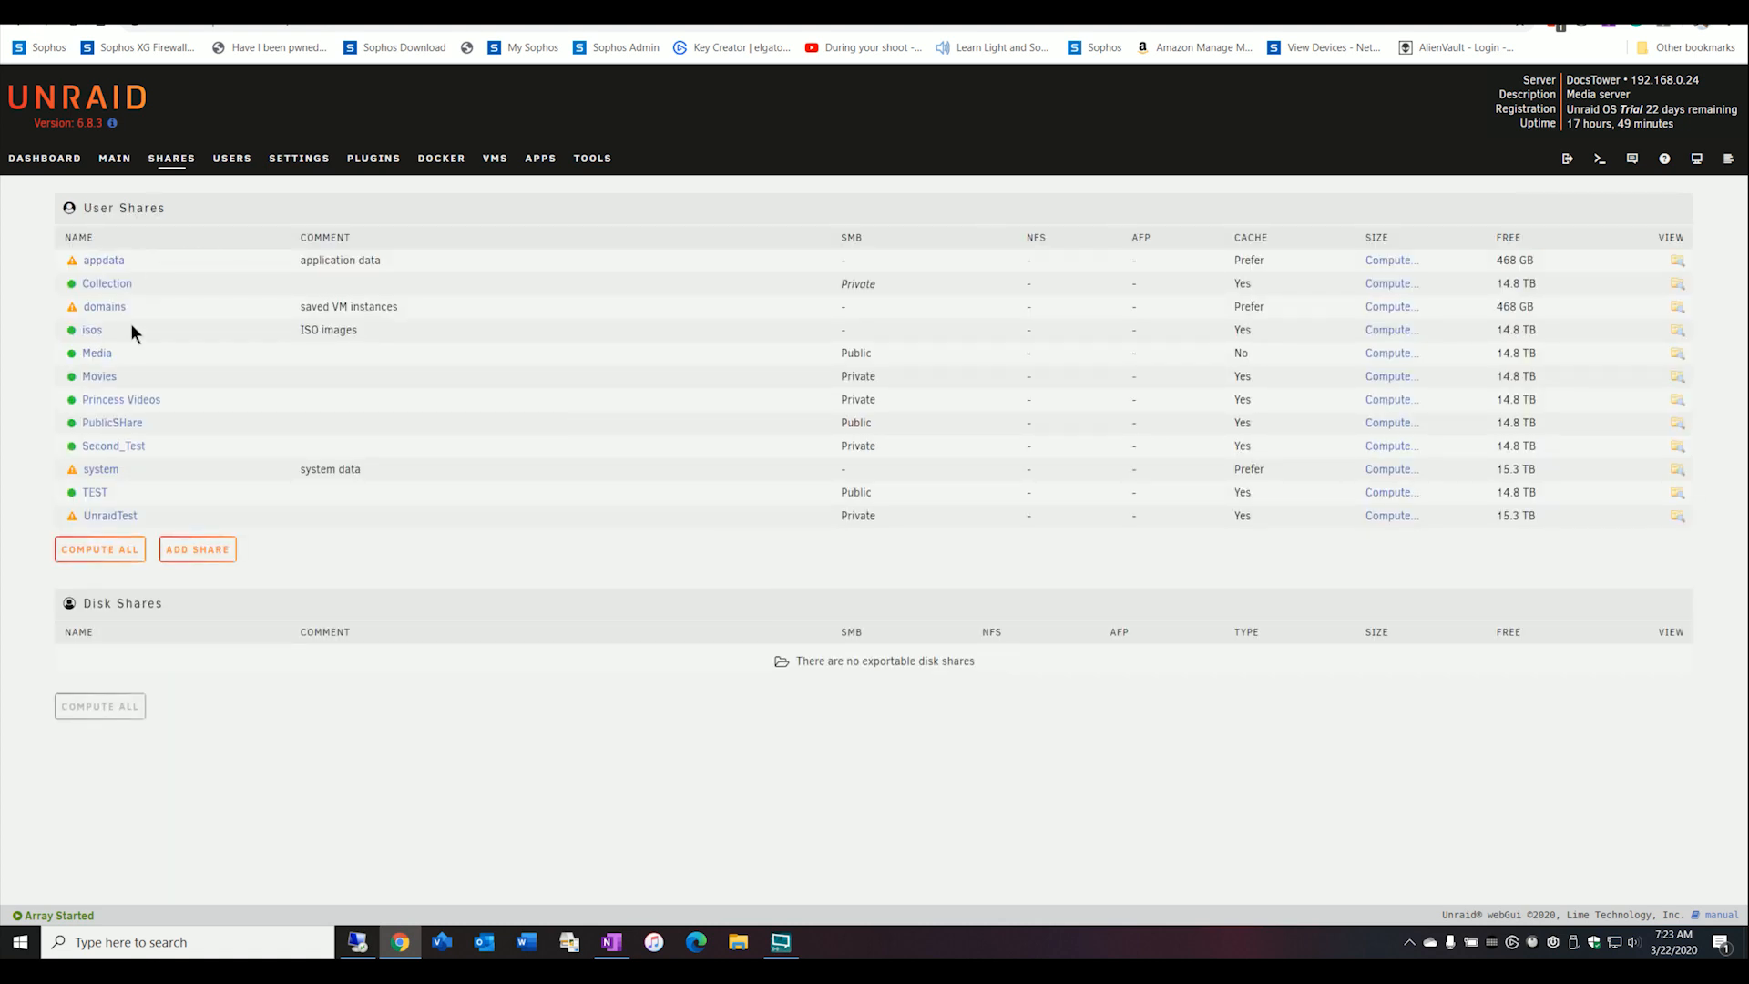
Review the Movies share's settings, including its SMB security and the users' access rights.
click(98, 376)
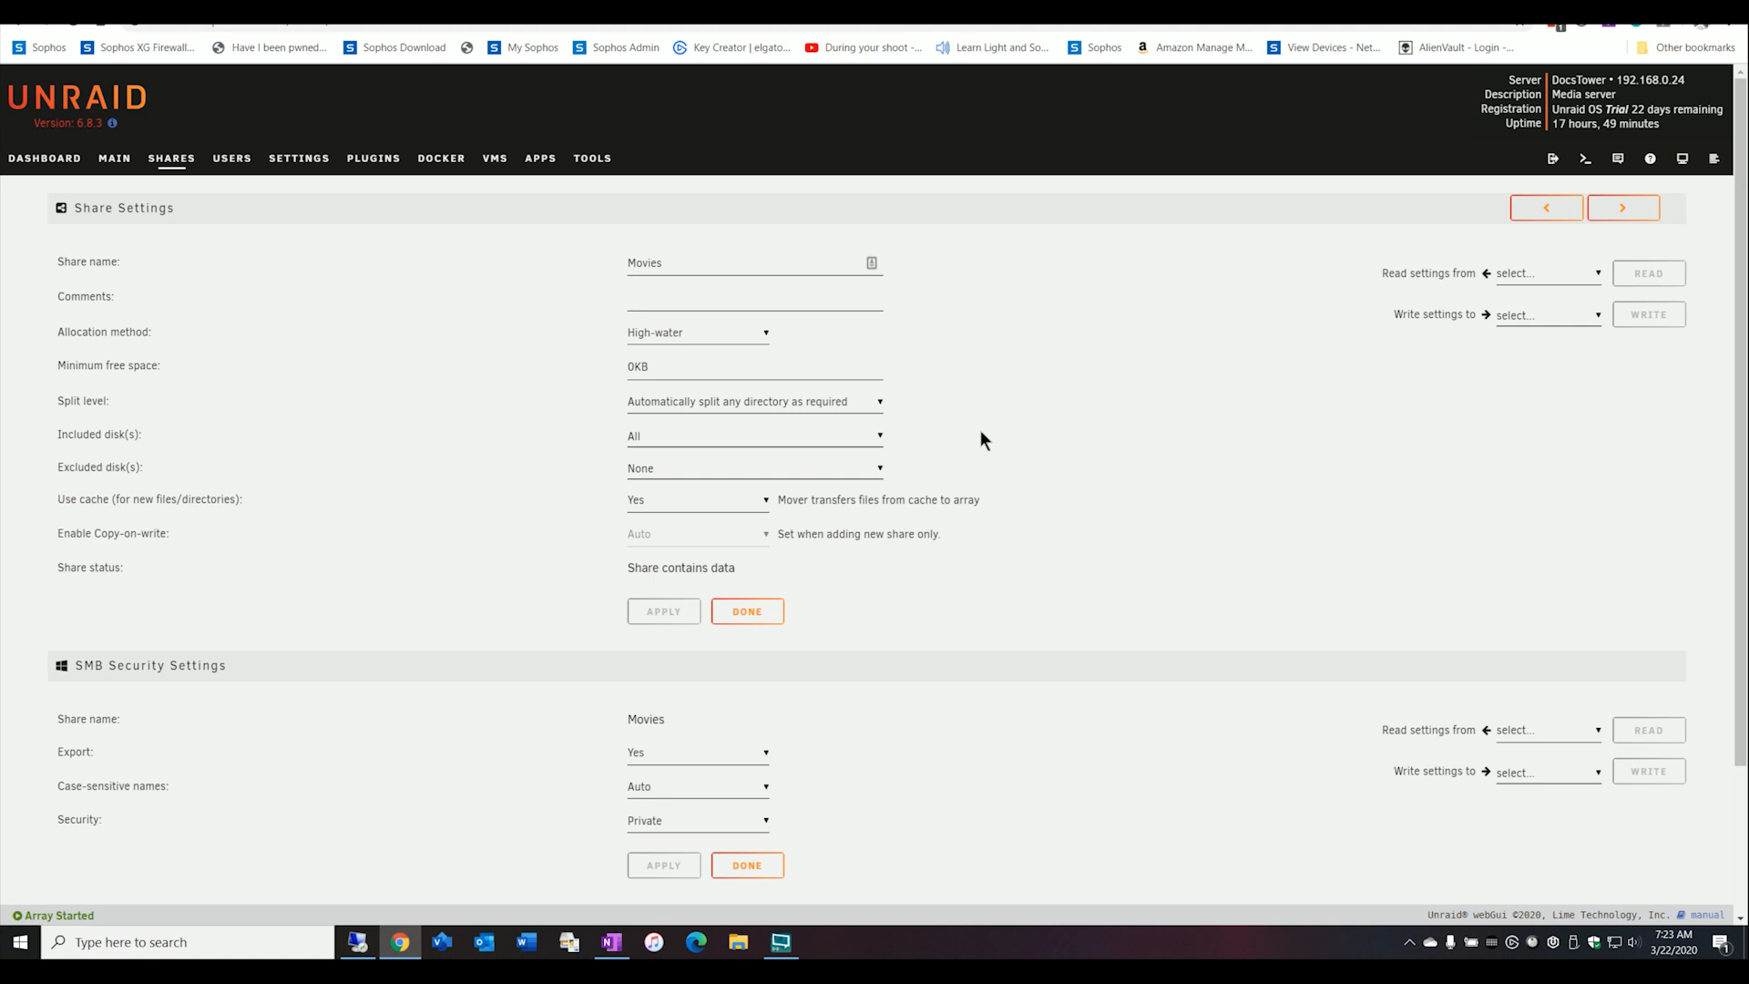
scroll(966, 438, down, 2)
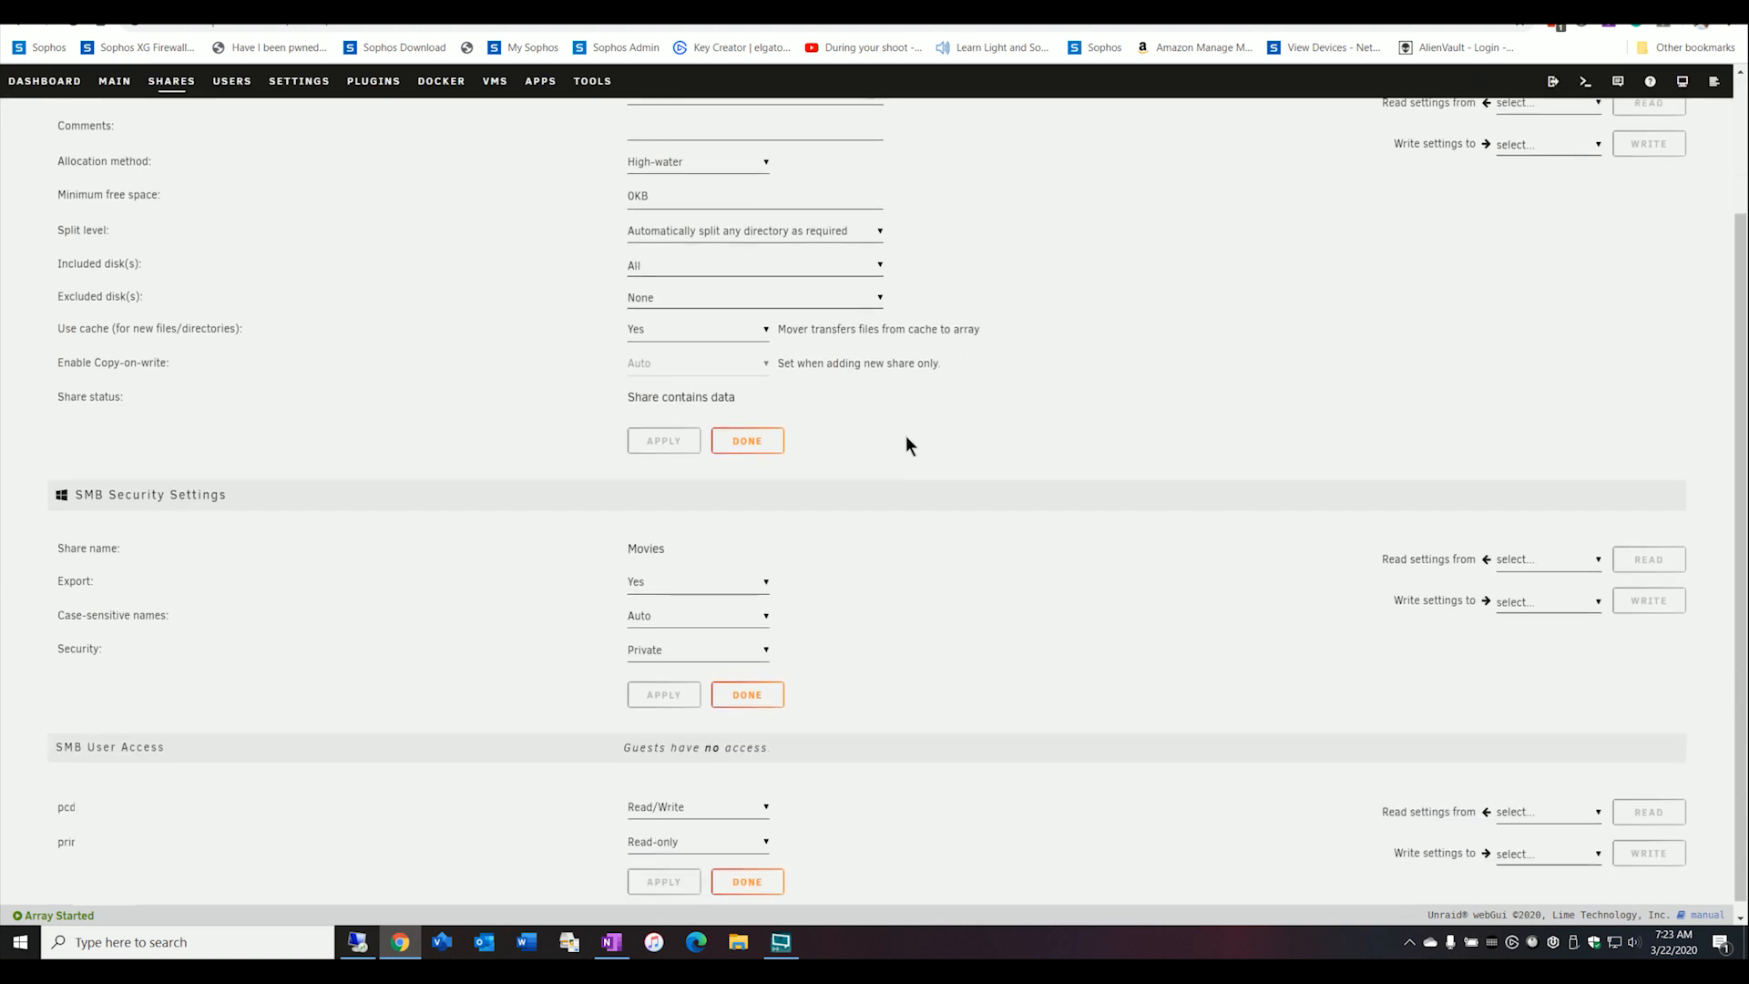
scroll(907, 438, down, 1)
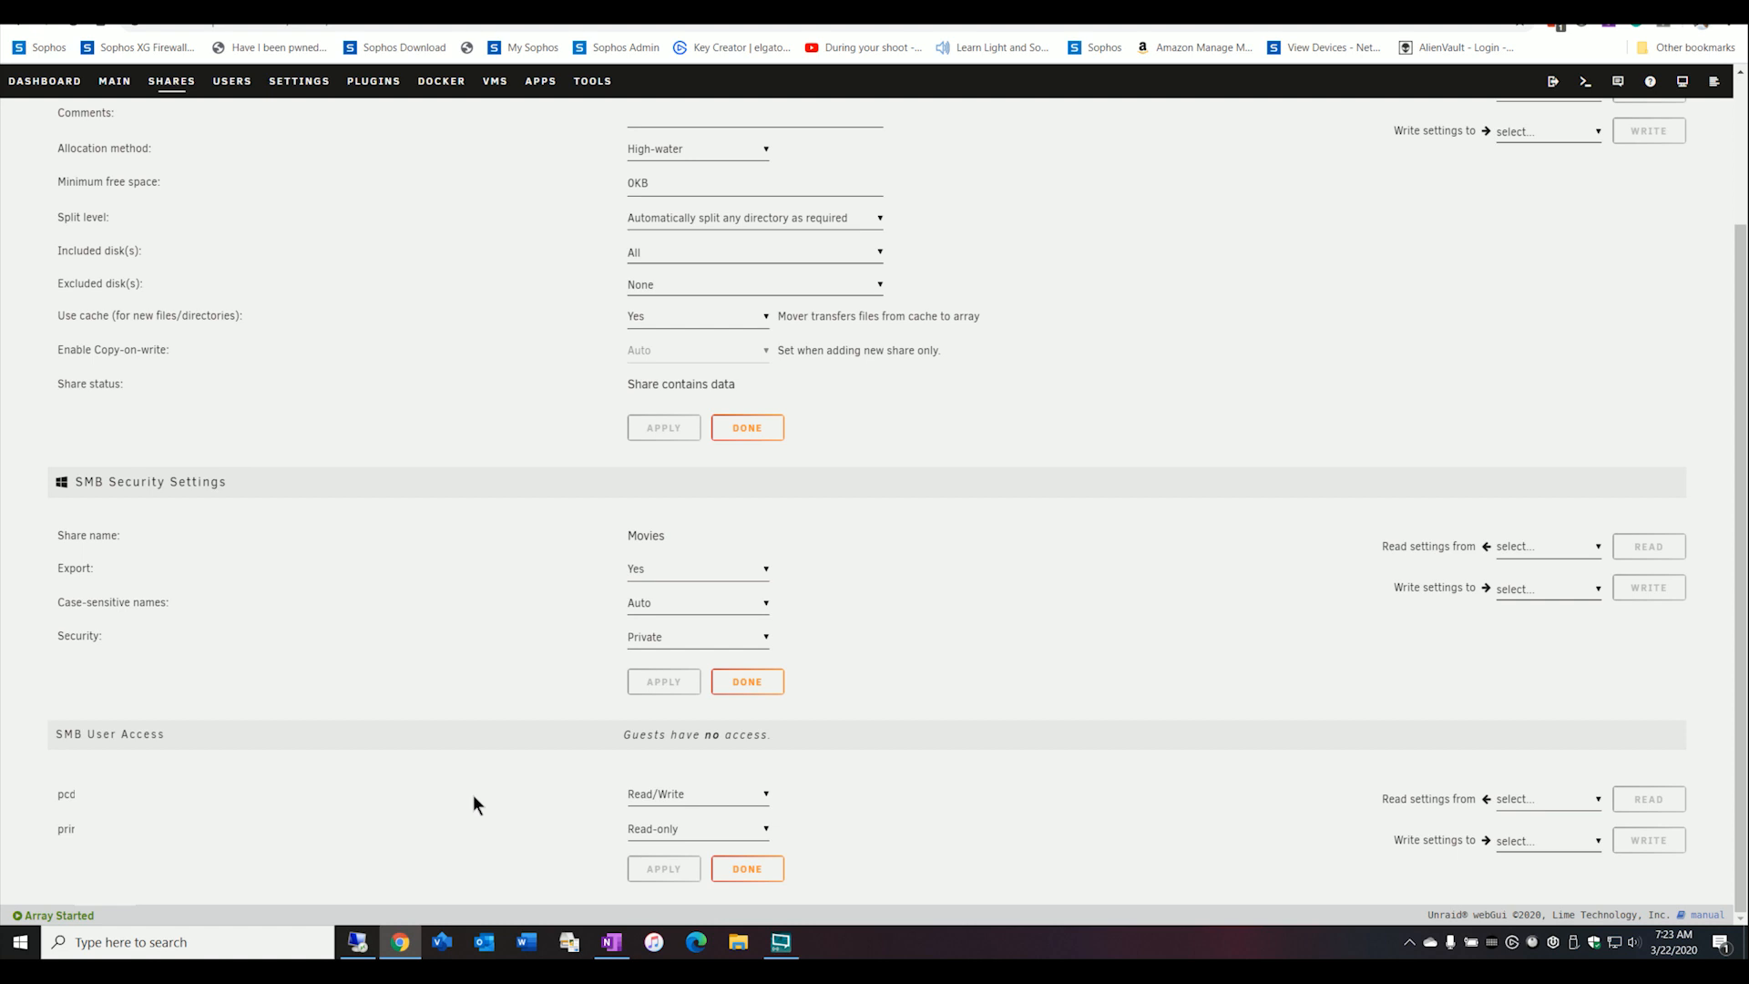
scroll(832, 629, up, 2)
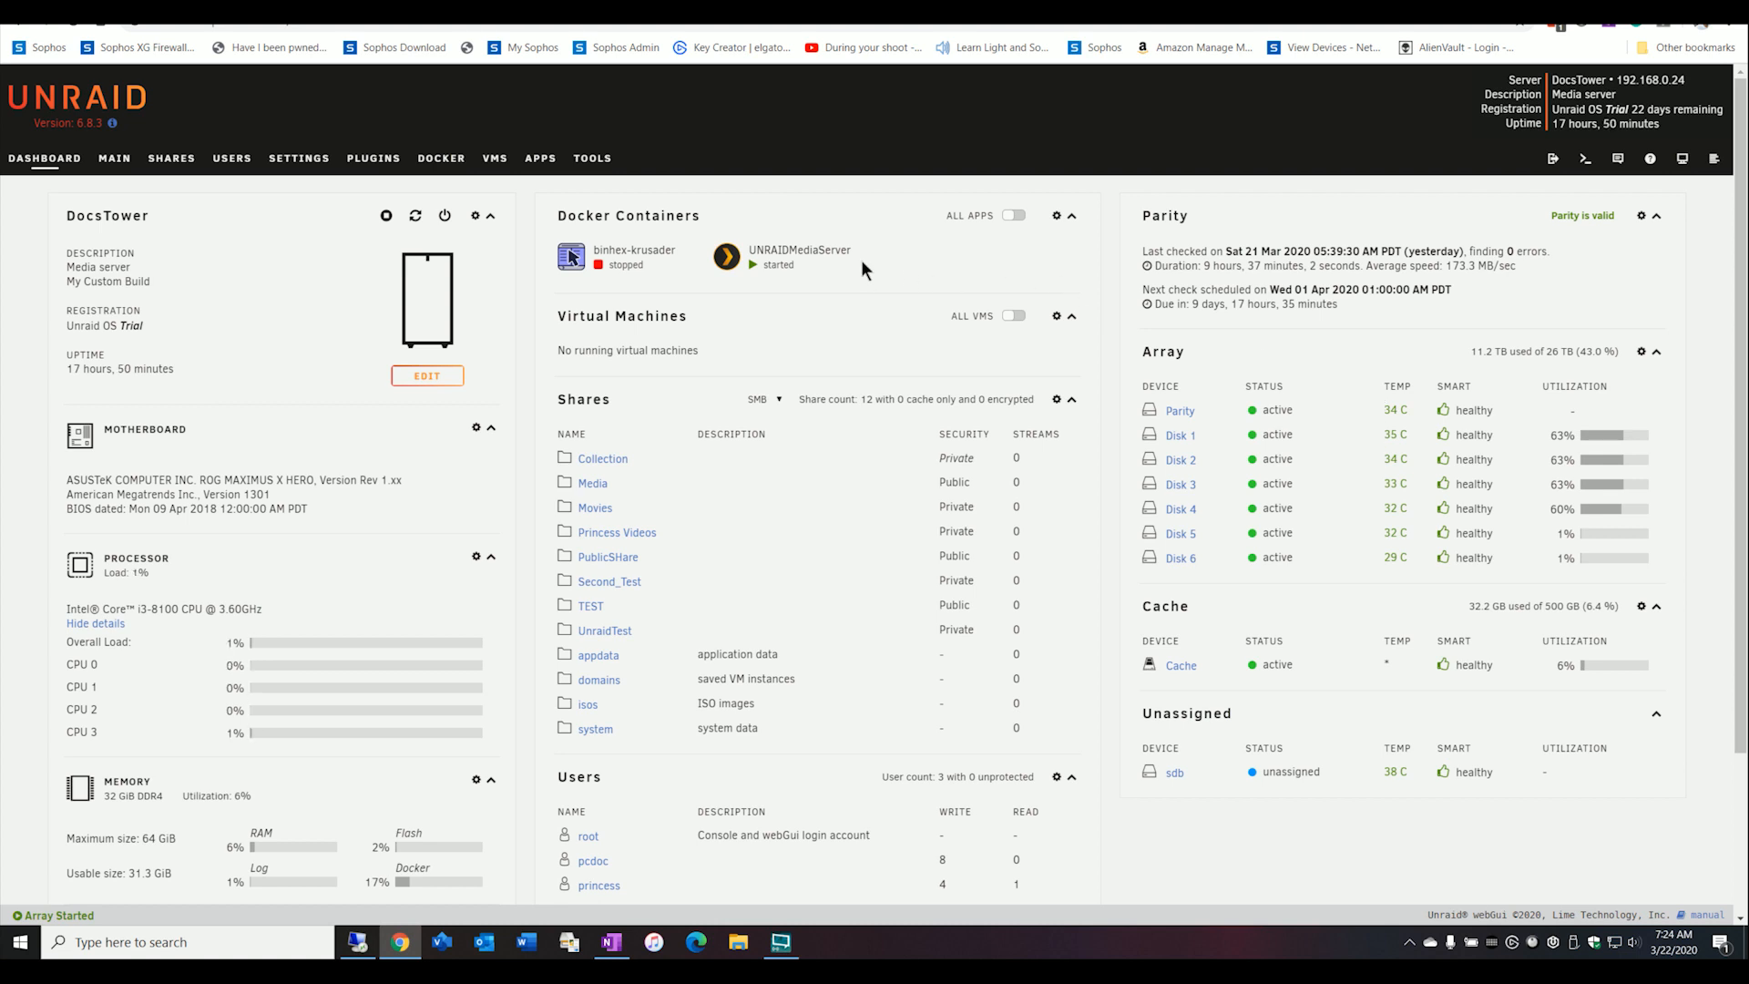
Edit the UNRAIDMediaServer container and select /mnt/user/Movies/ as Host Path 3 for its /data container path.
click(726, 259)
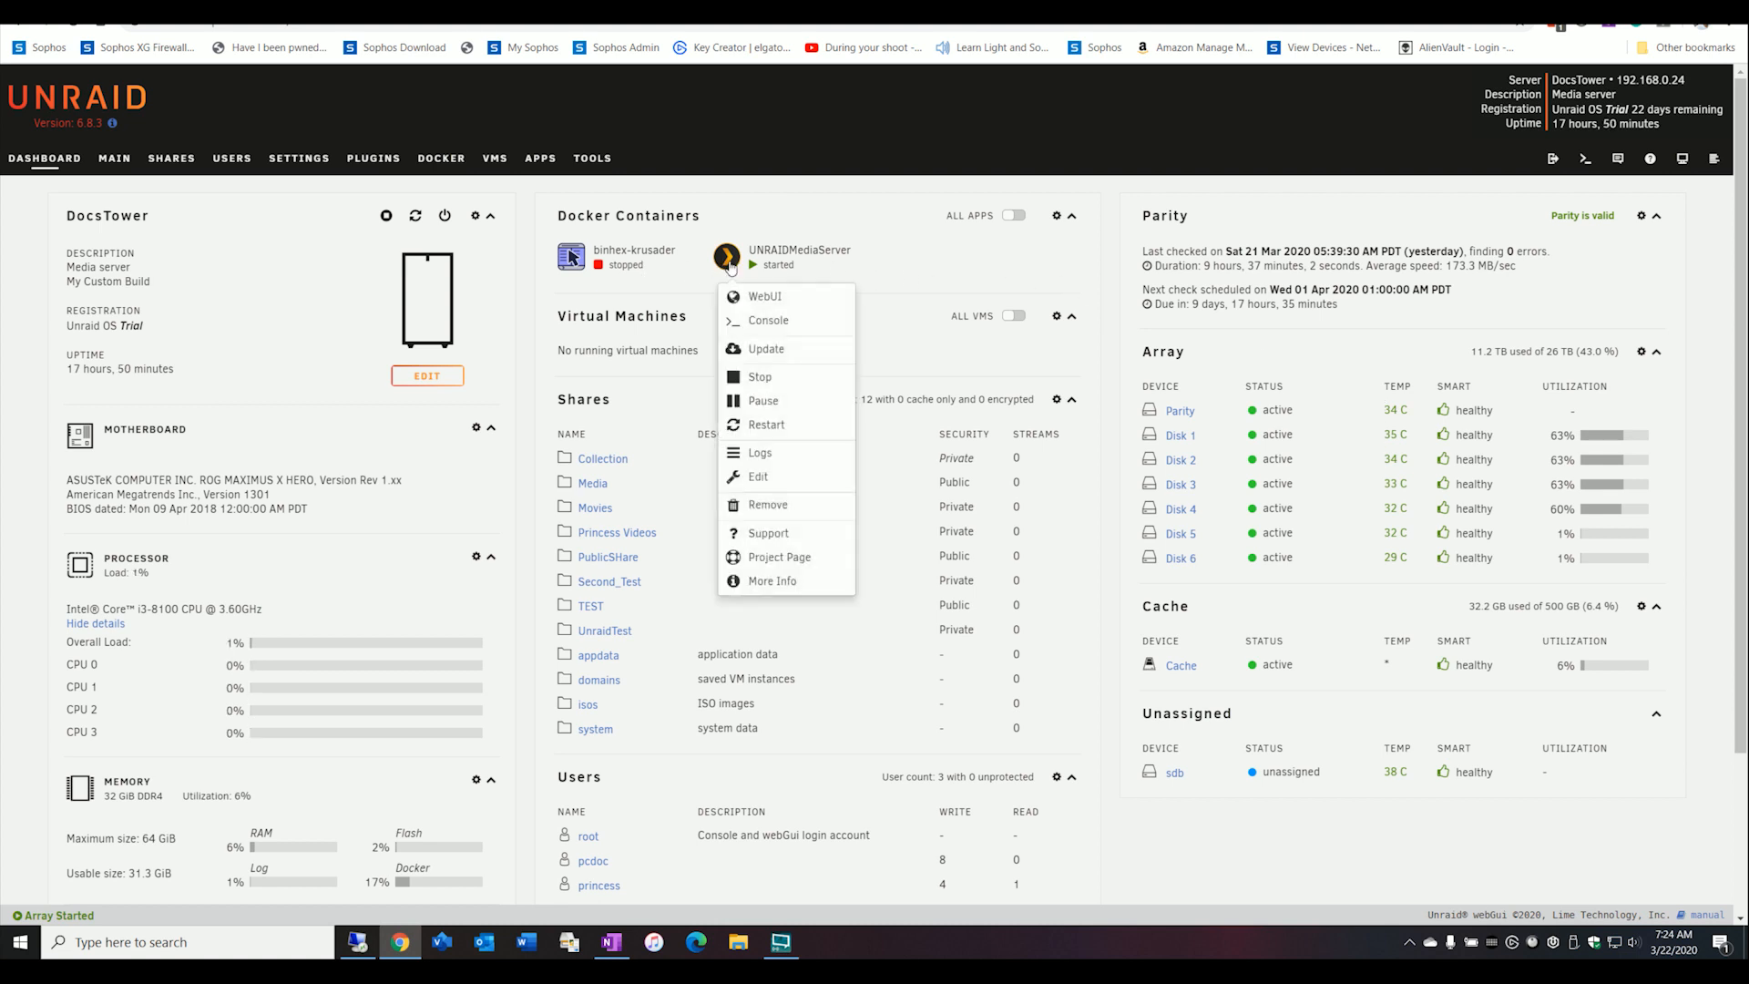
drag(759, 475, 765, 475)
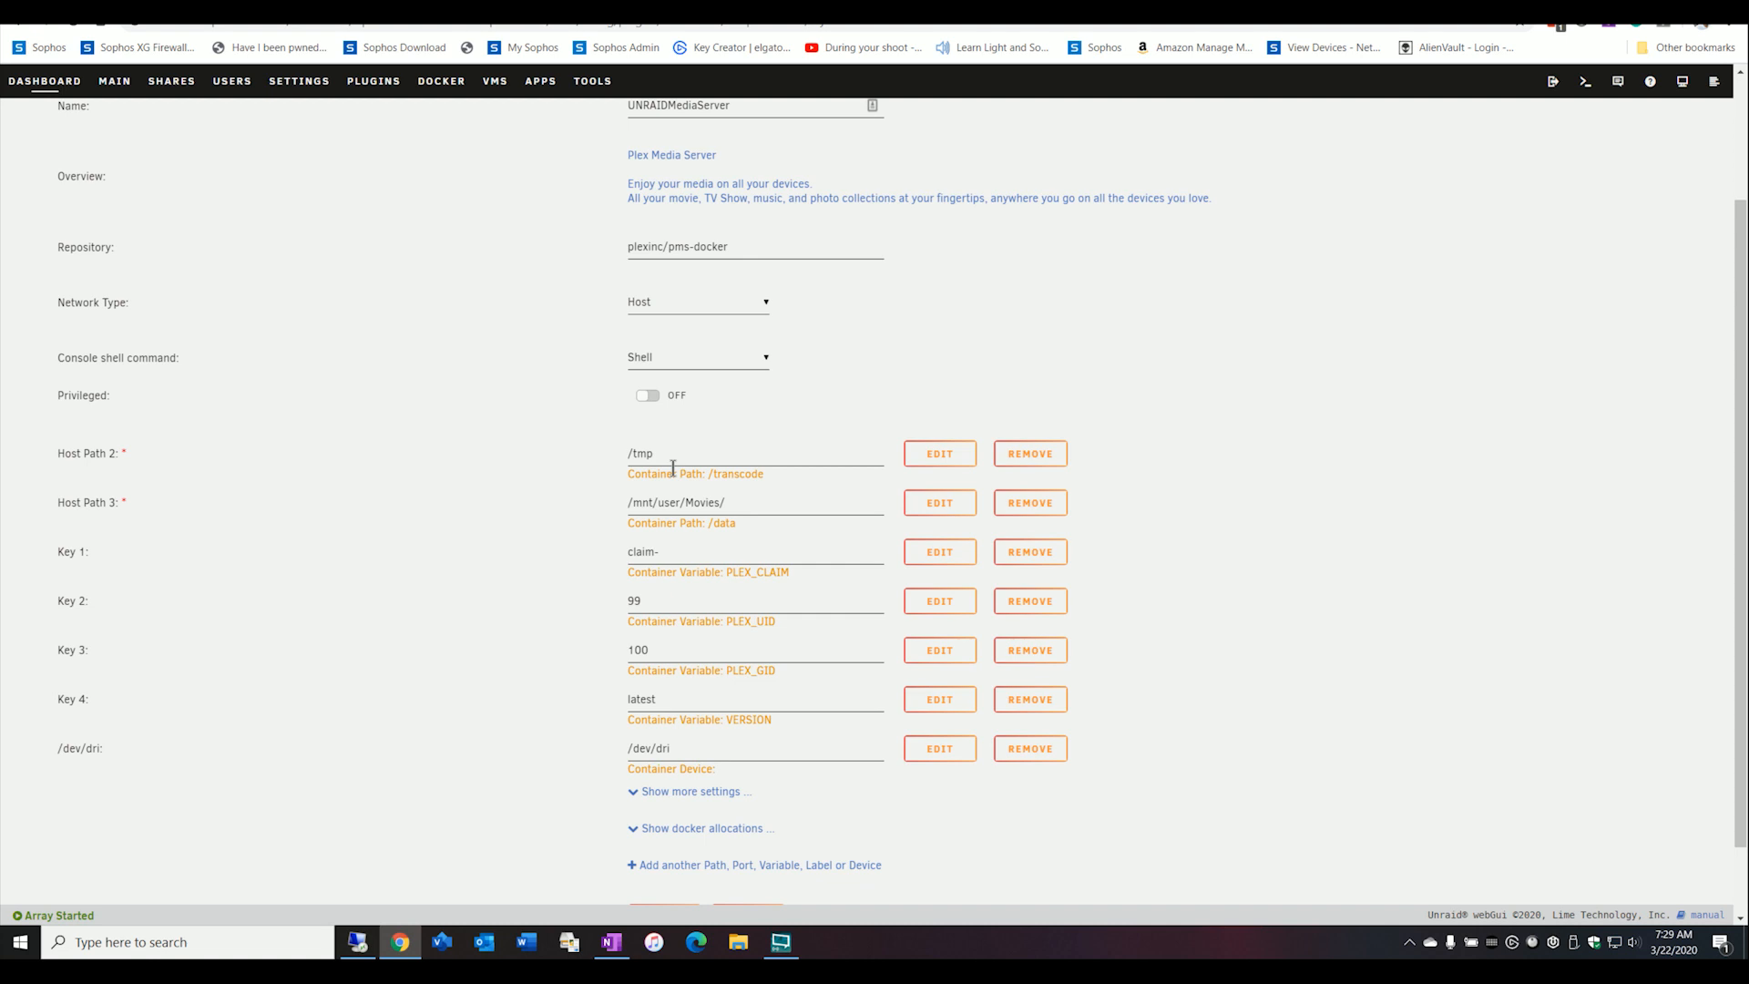
click(725, 503)
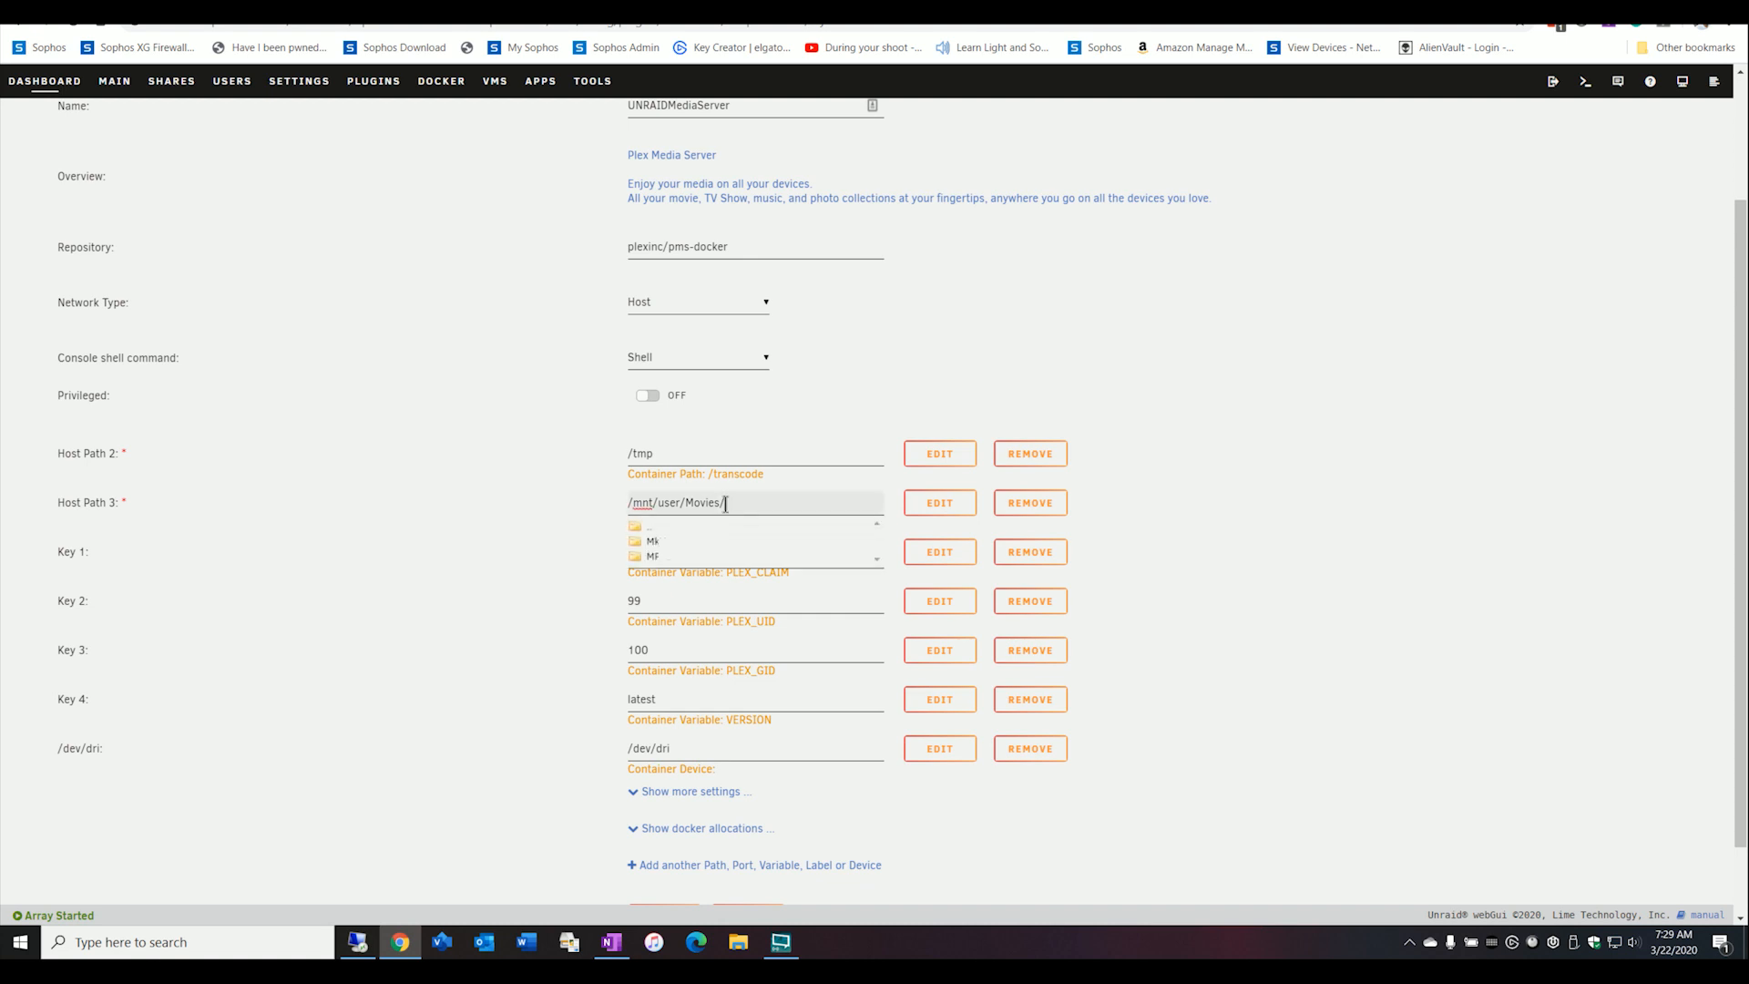
click(650, 528)
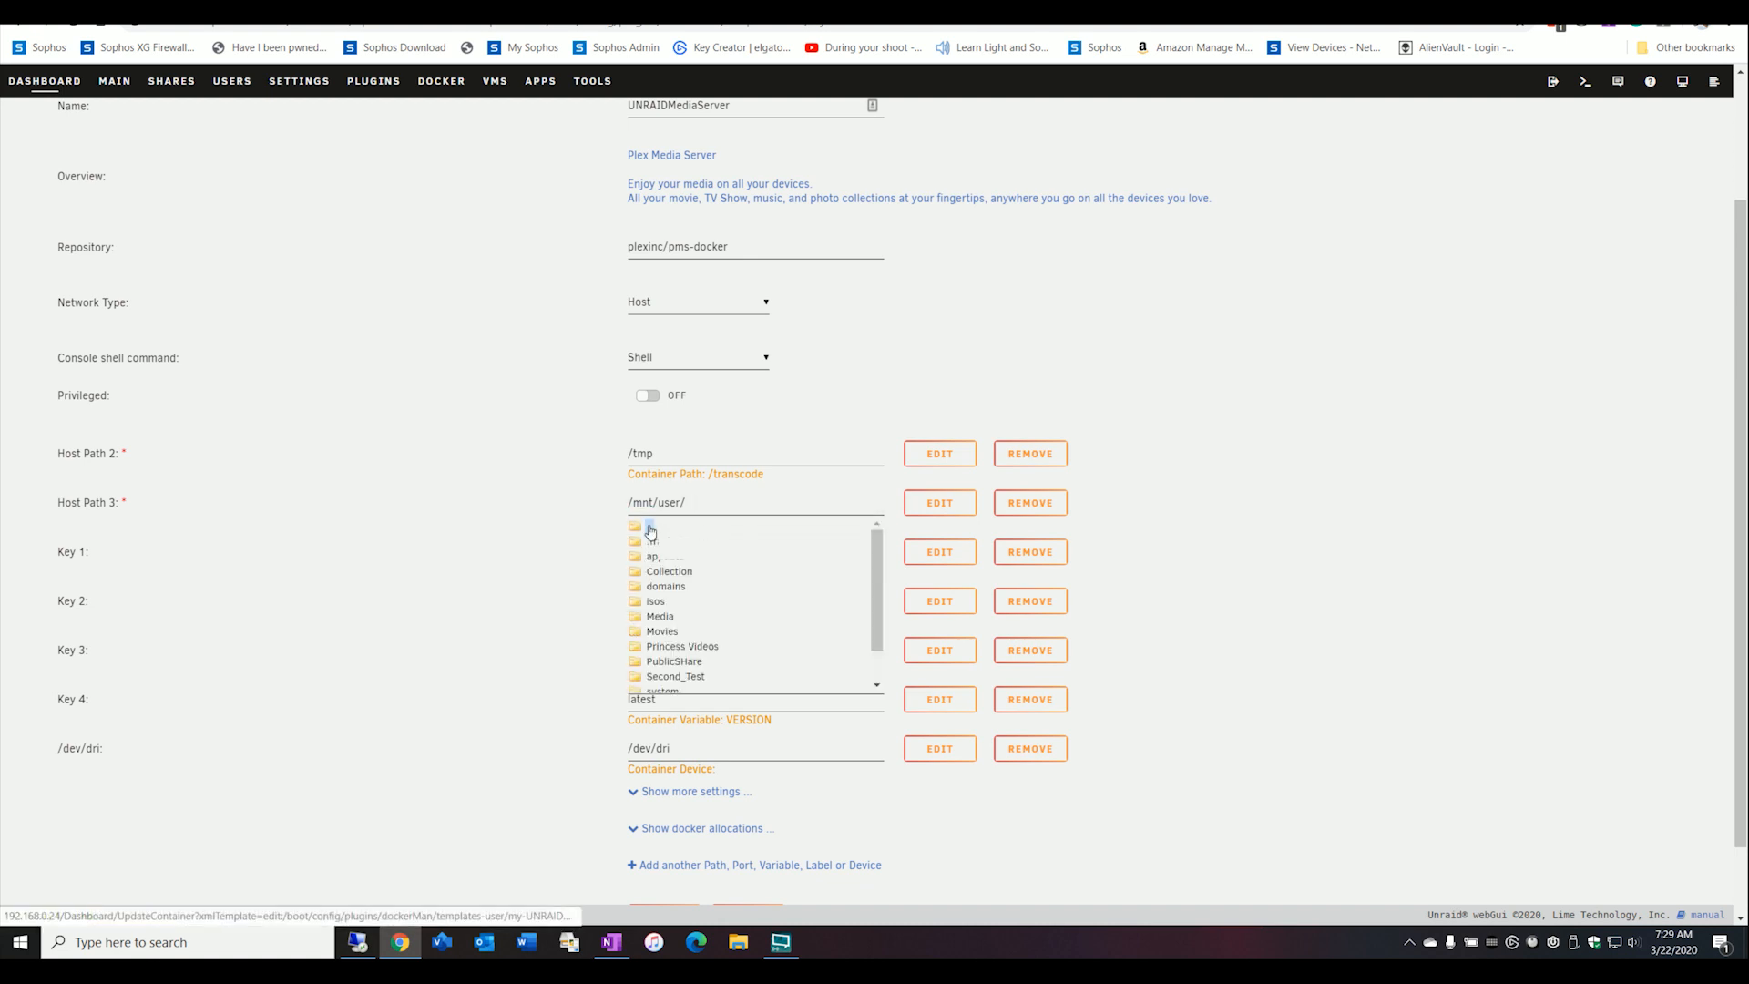
click(665, 633)
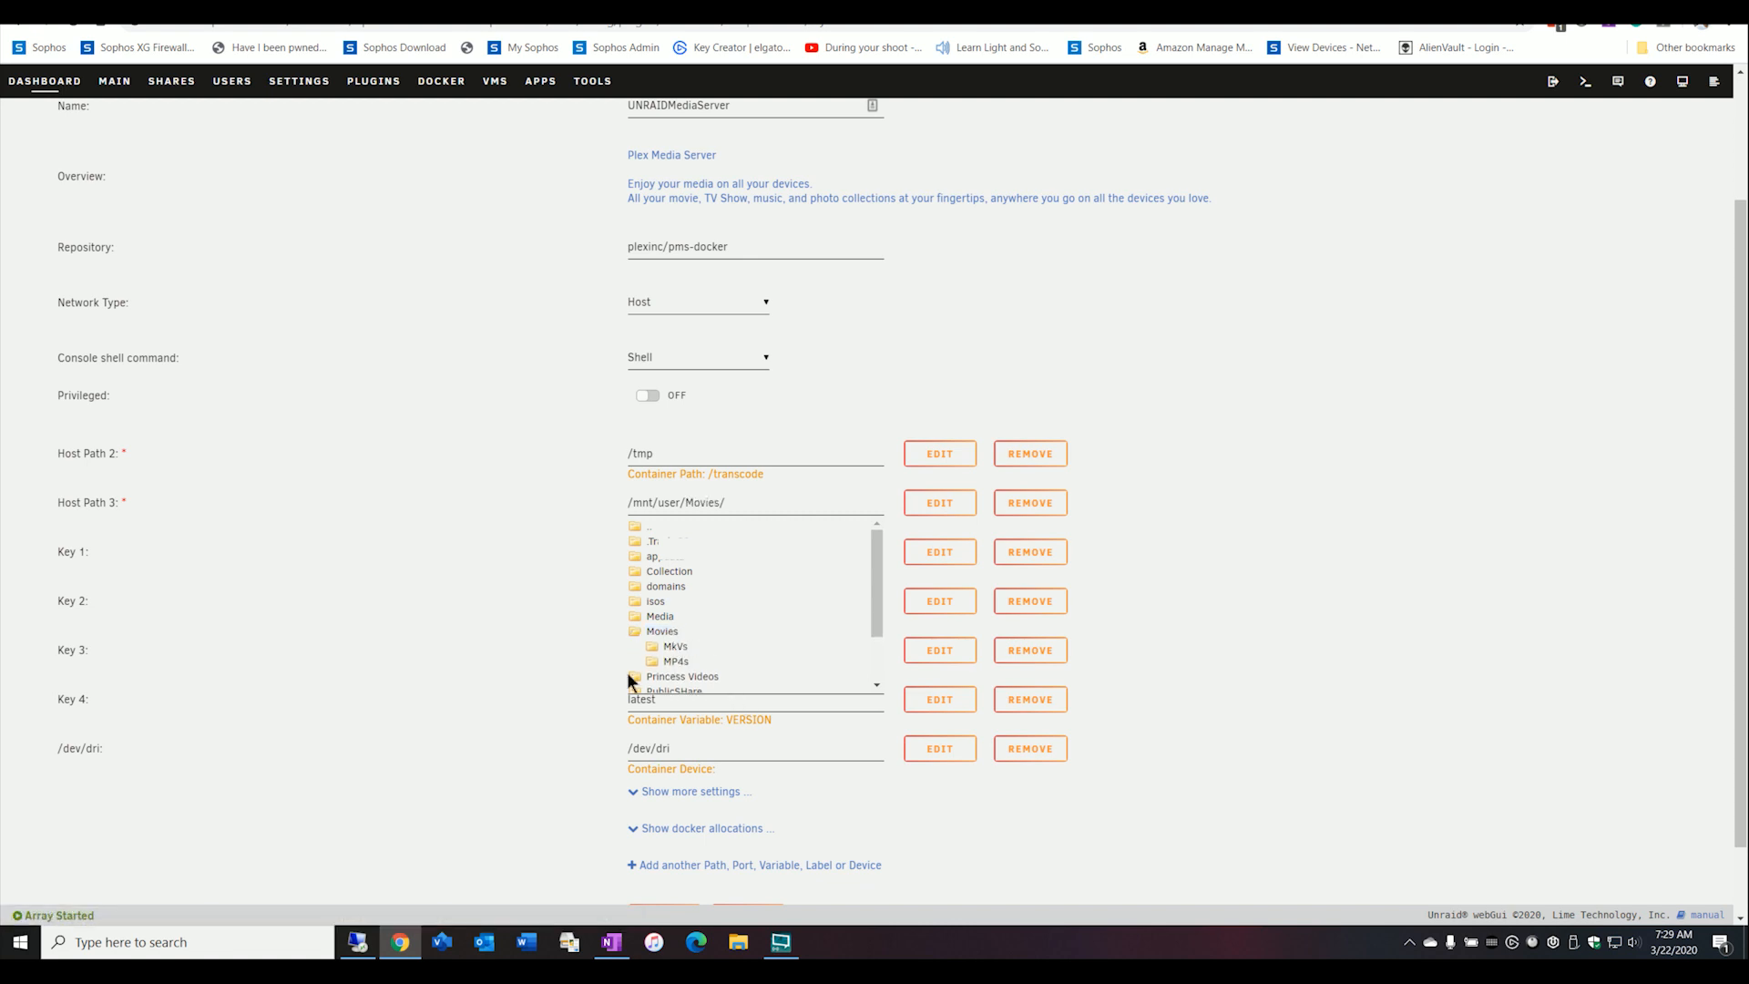
click(575, 607)
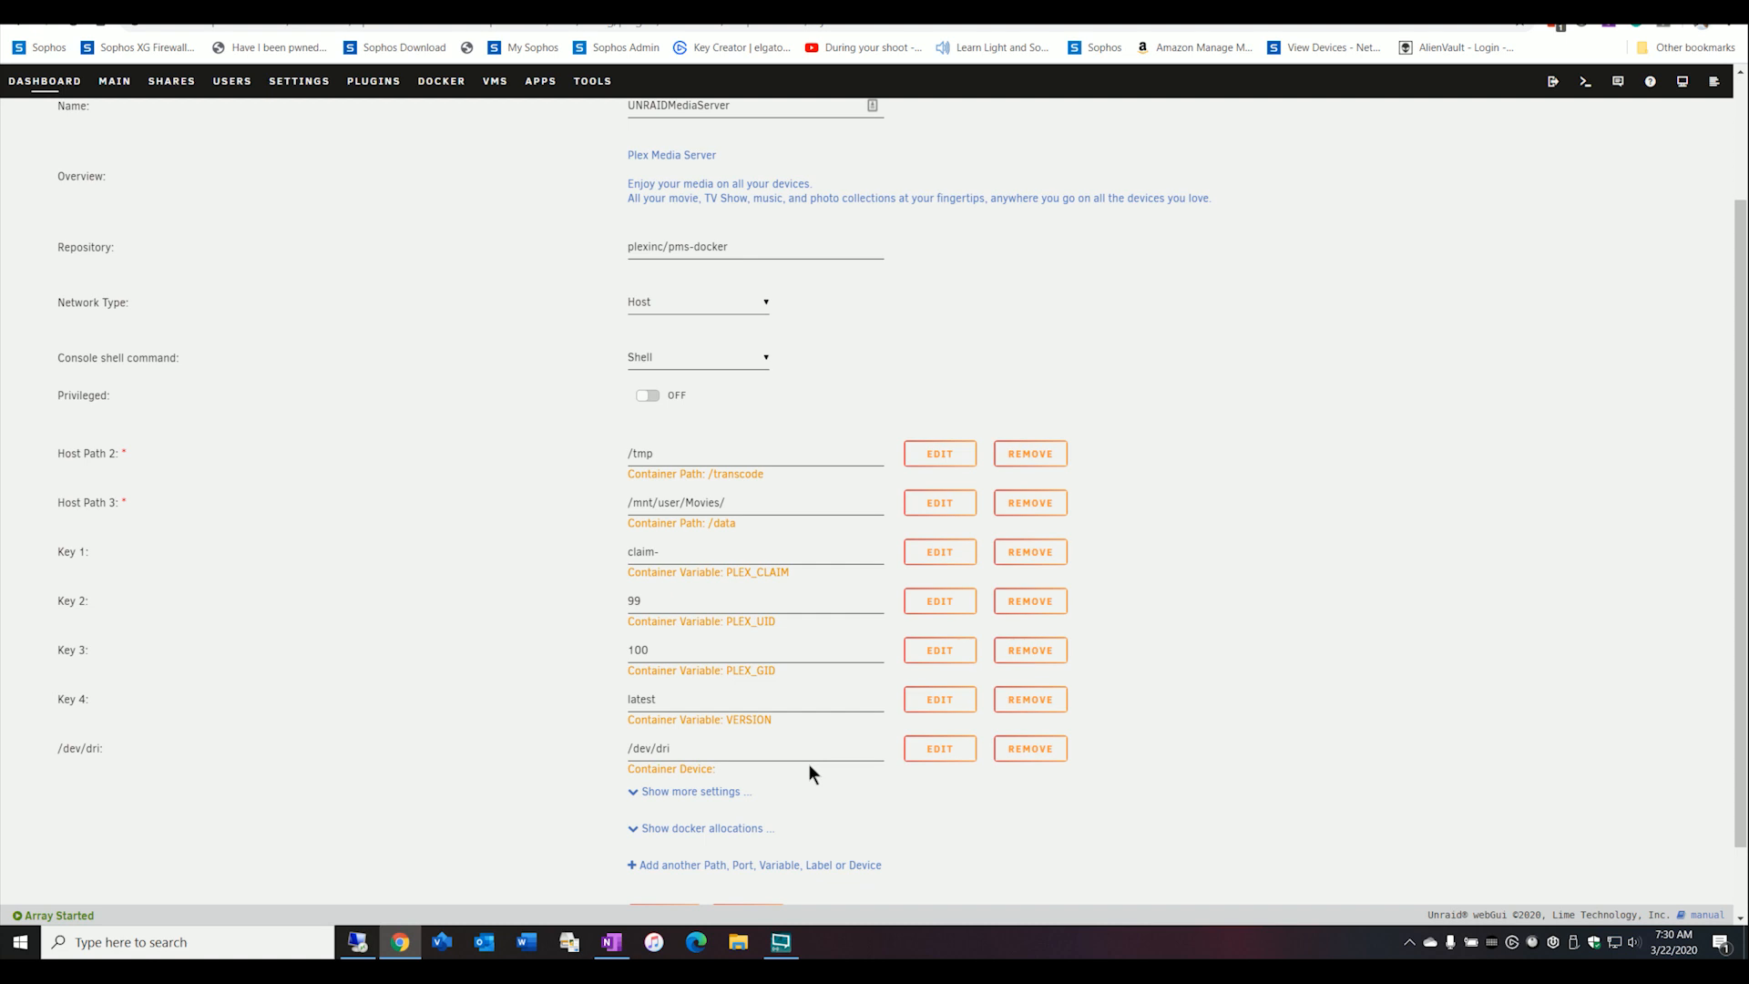
scroll(791, 640, down, 1)
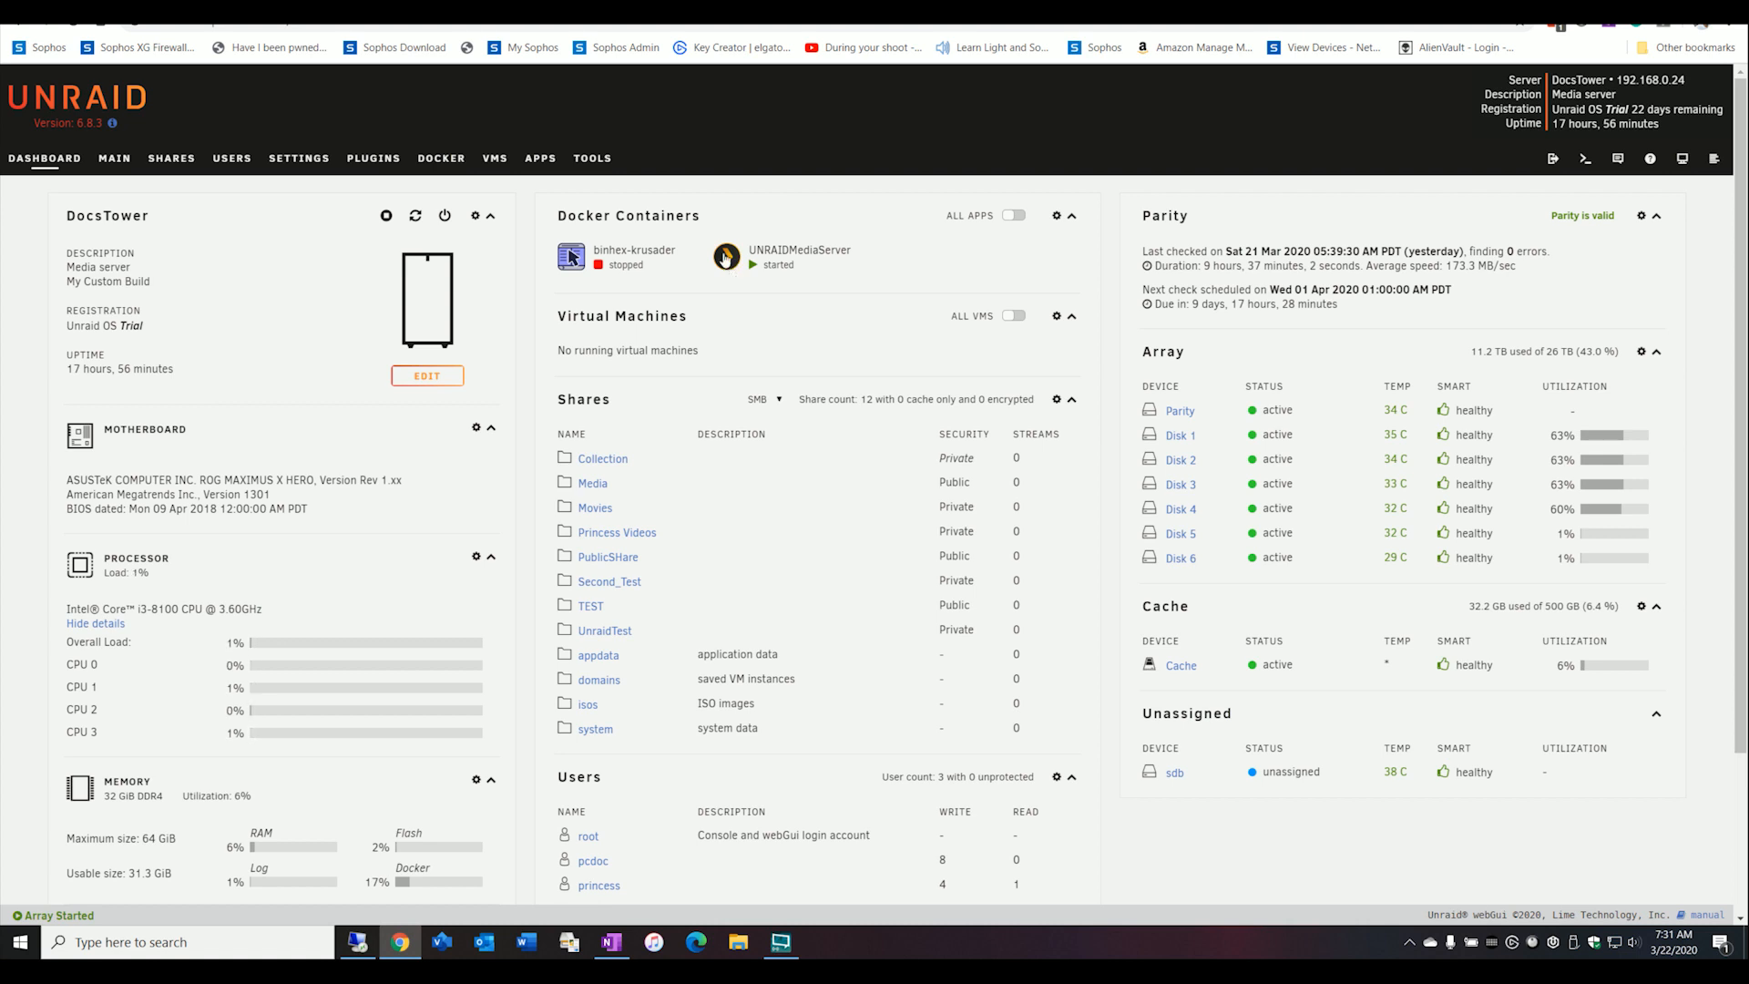
Check the Docker containers overview, then return to the dashboard and open the options of the UNRAIDMediaServer container.
click(453, 162)
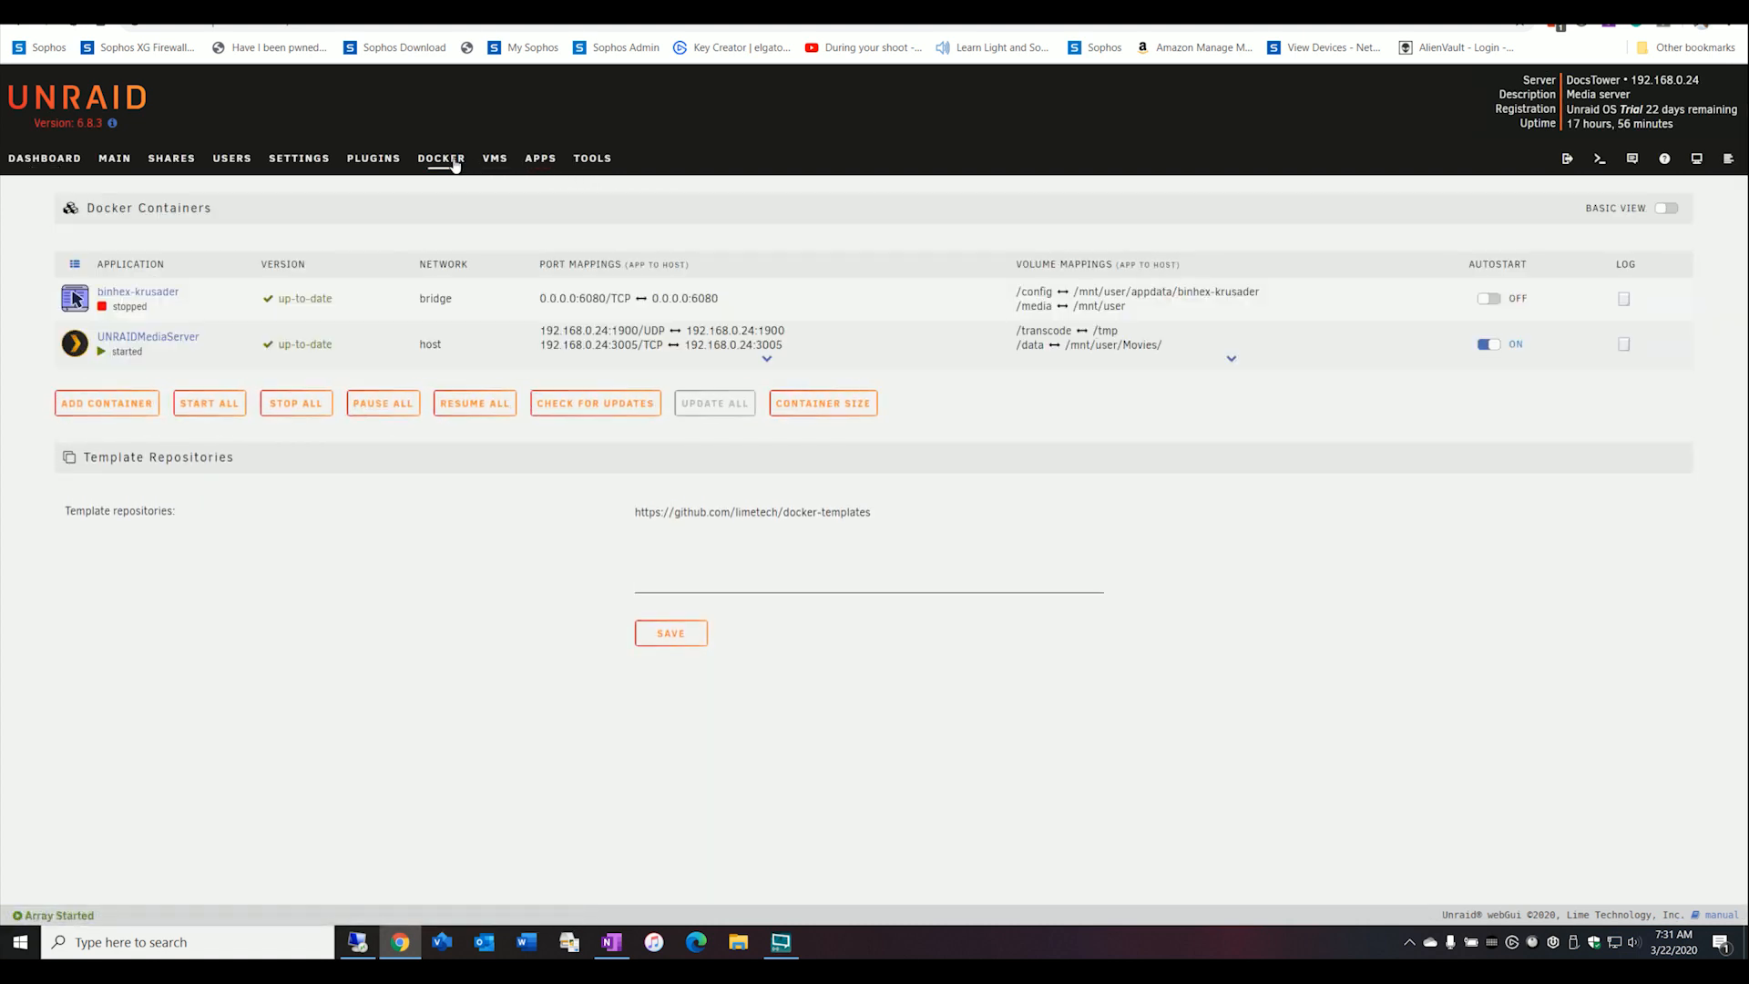
click(61, 163)
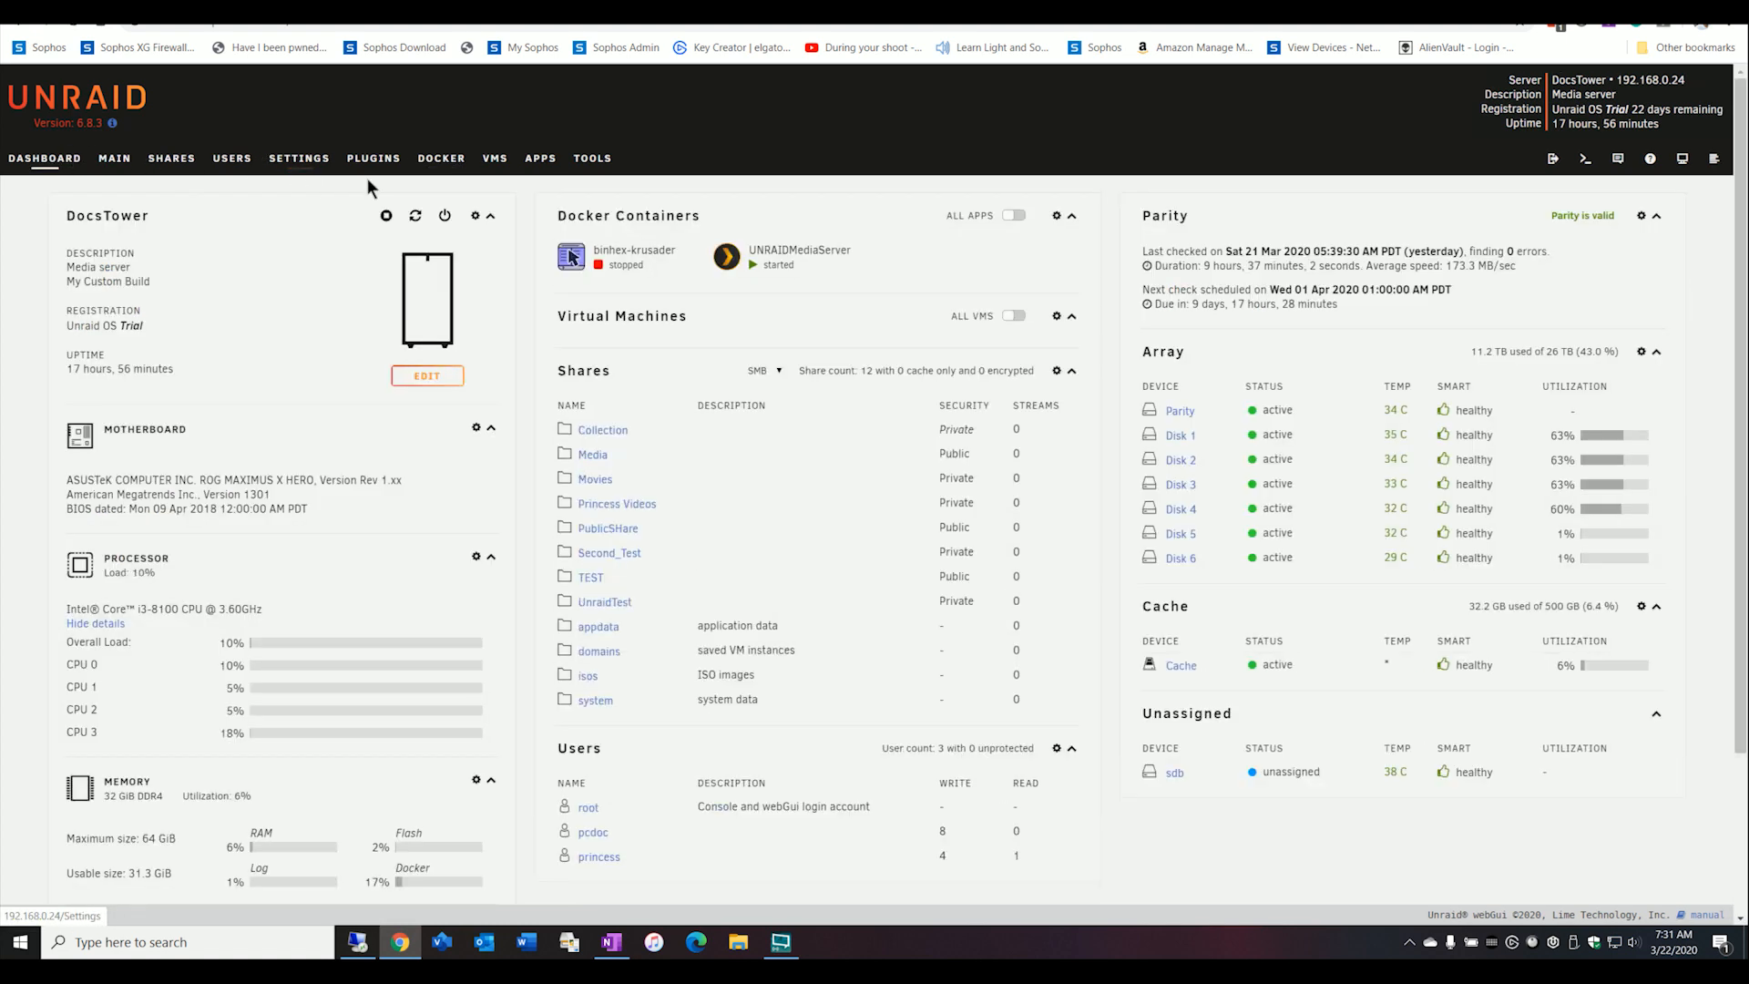
click(722, 266)
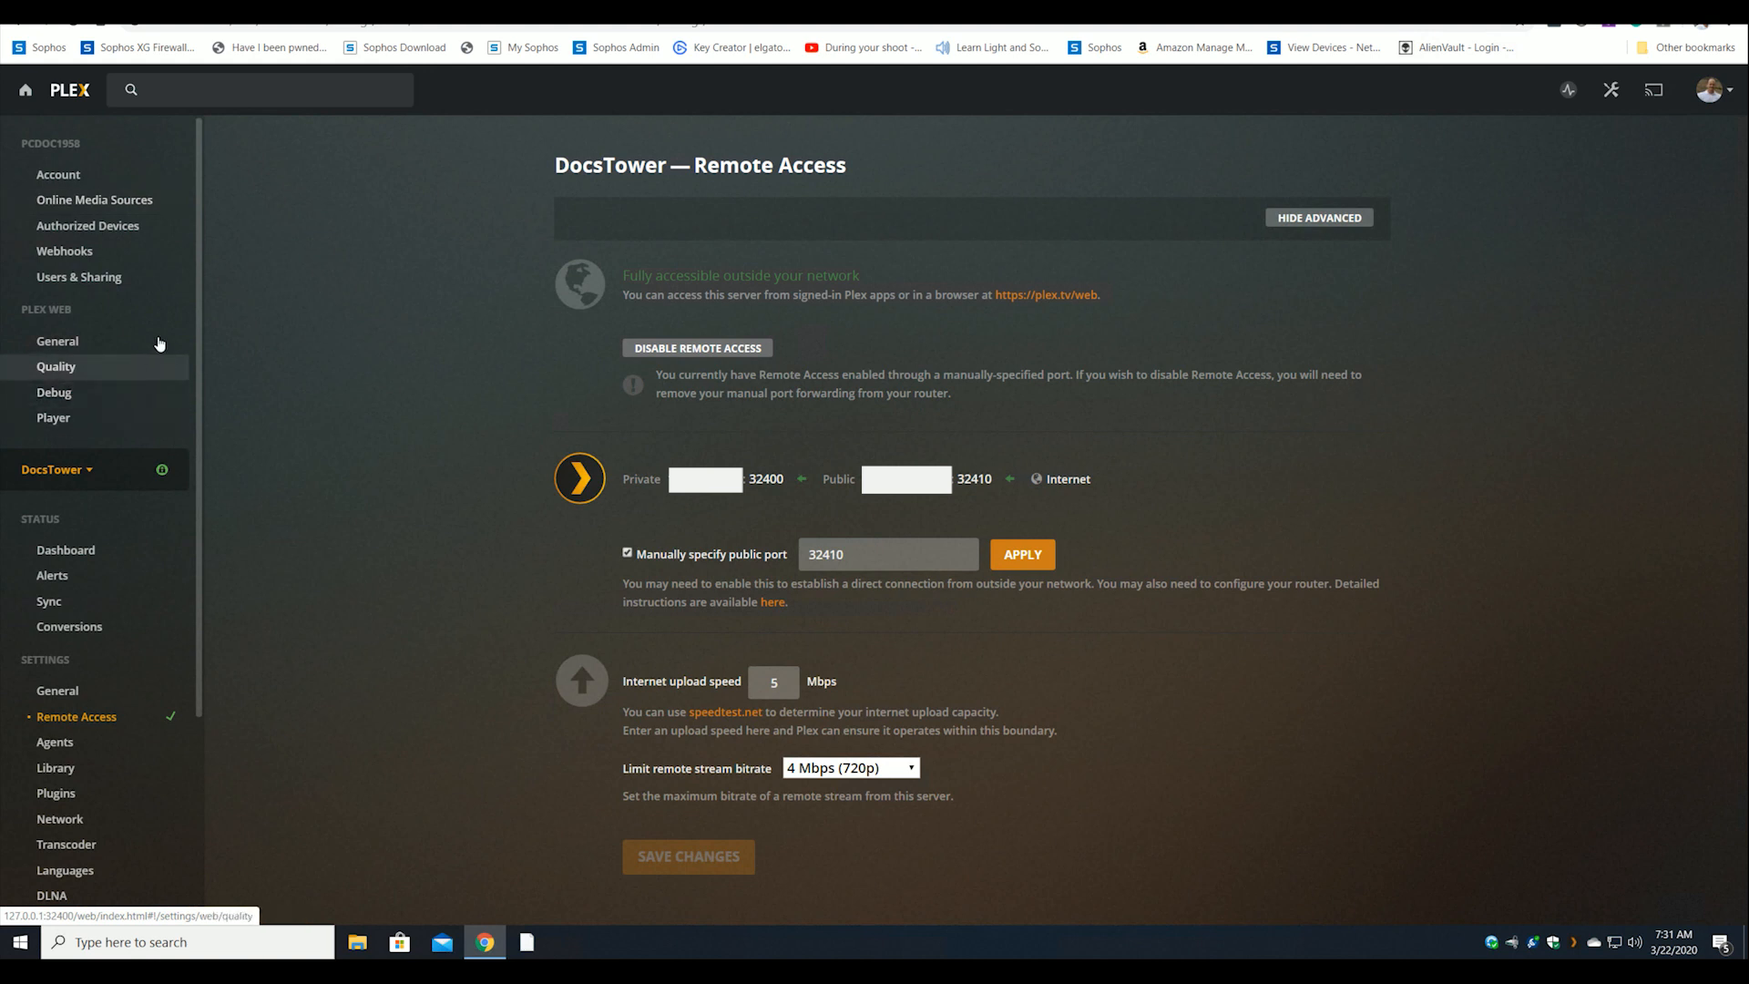
Open the Plex settings and view the DocsTower server's Remote Access configuration.
click(1609, 96)
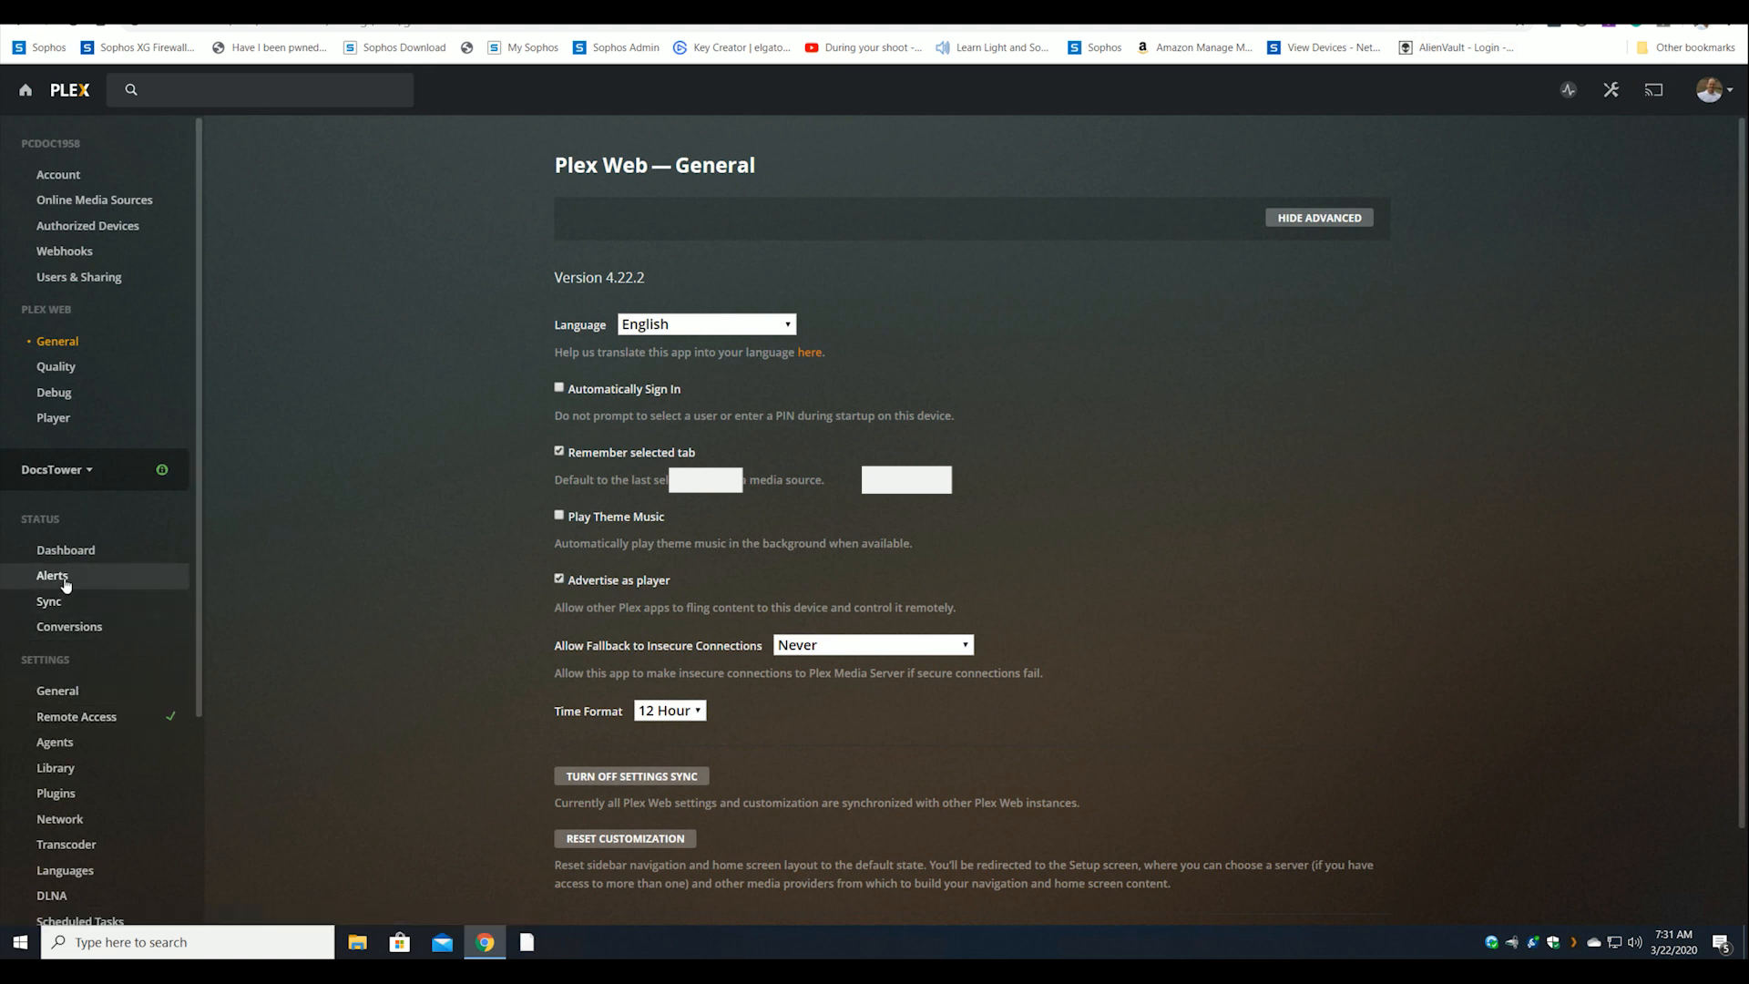
scroll(63, 582, down, 1)
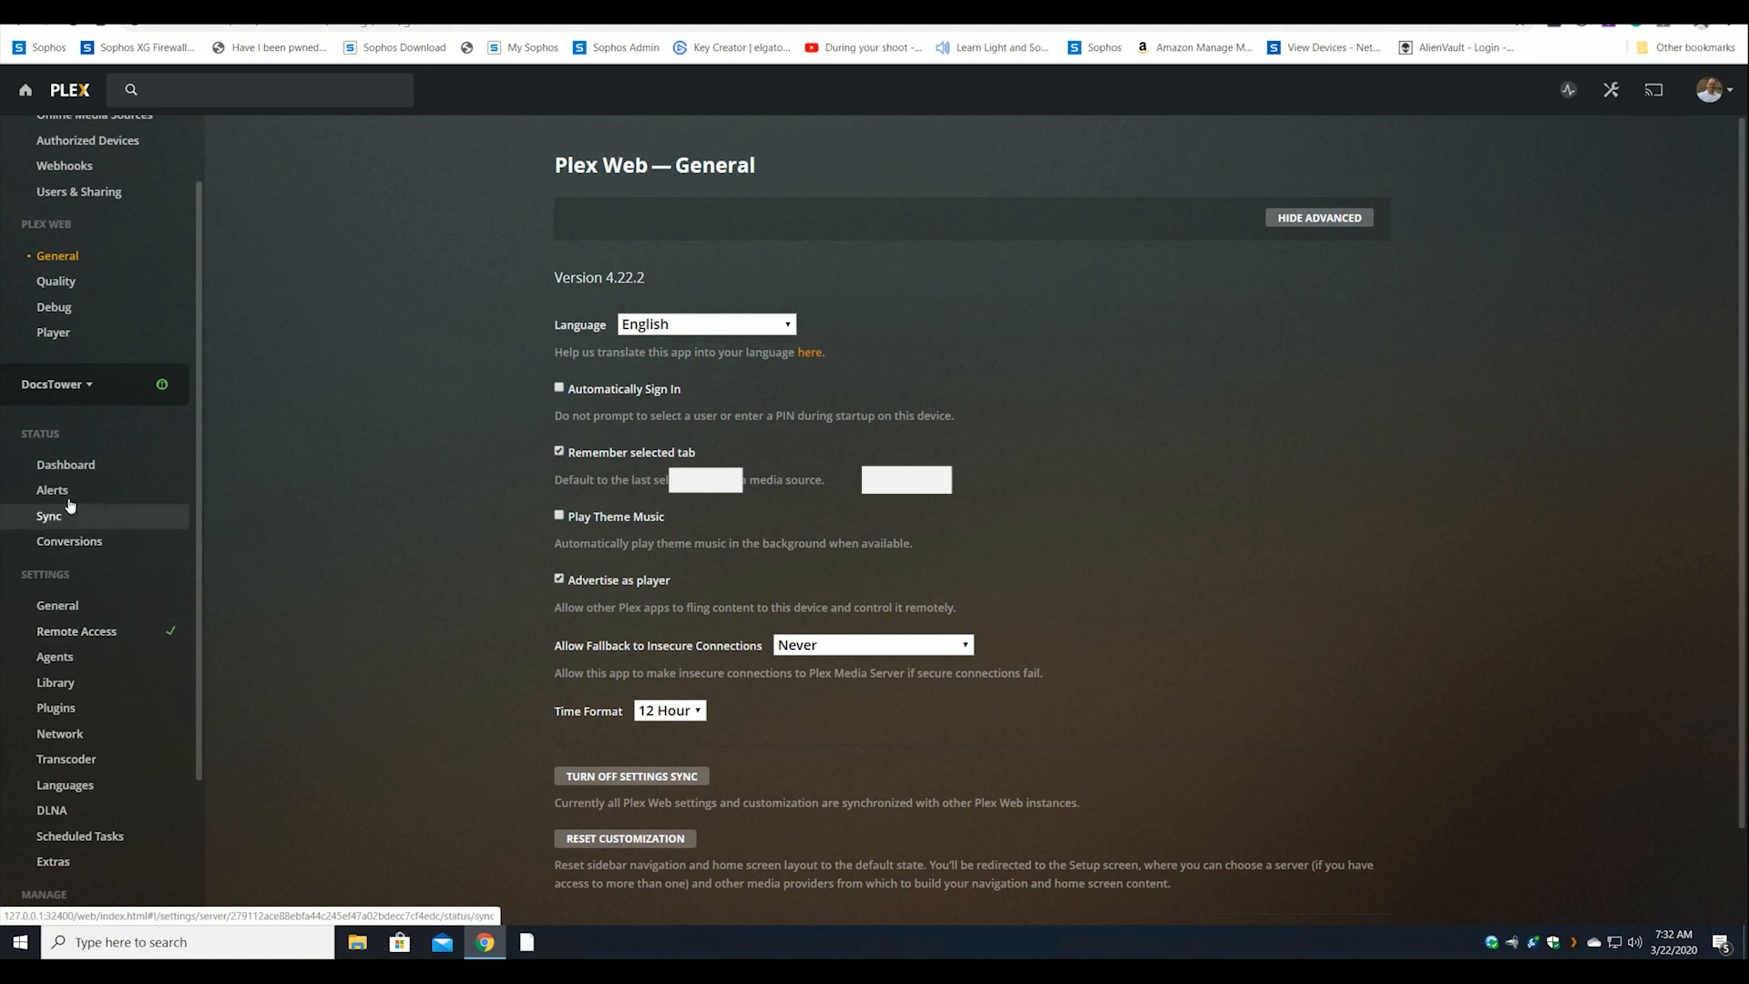
click(87, 635)
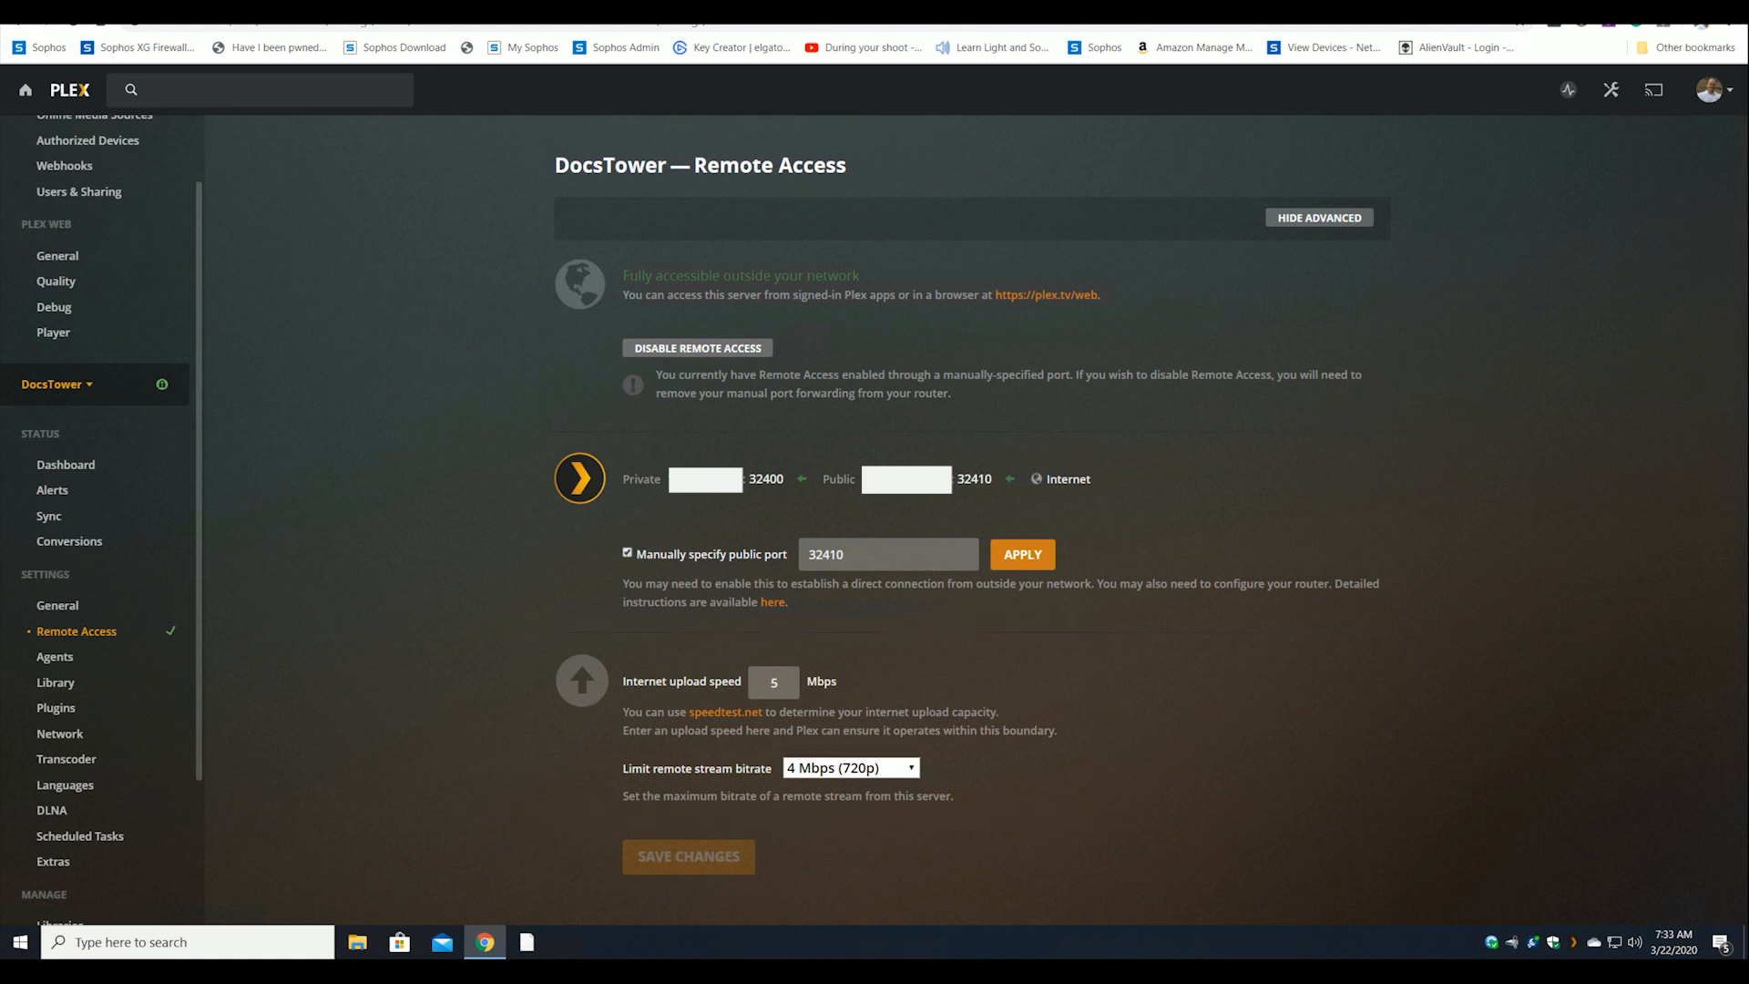
Review the remote stream bitrate limits, then open the DocsTower server's Transcoder settings.
click(851, 768)
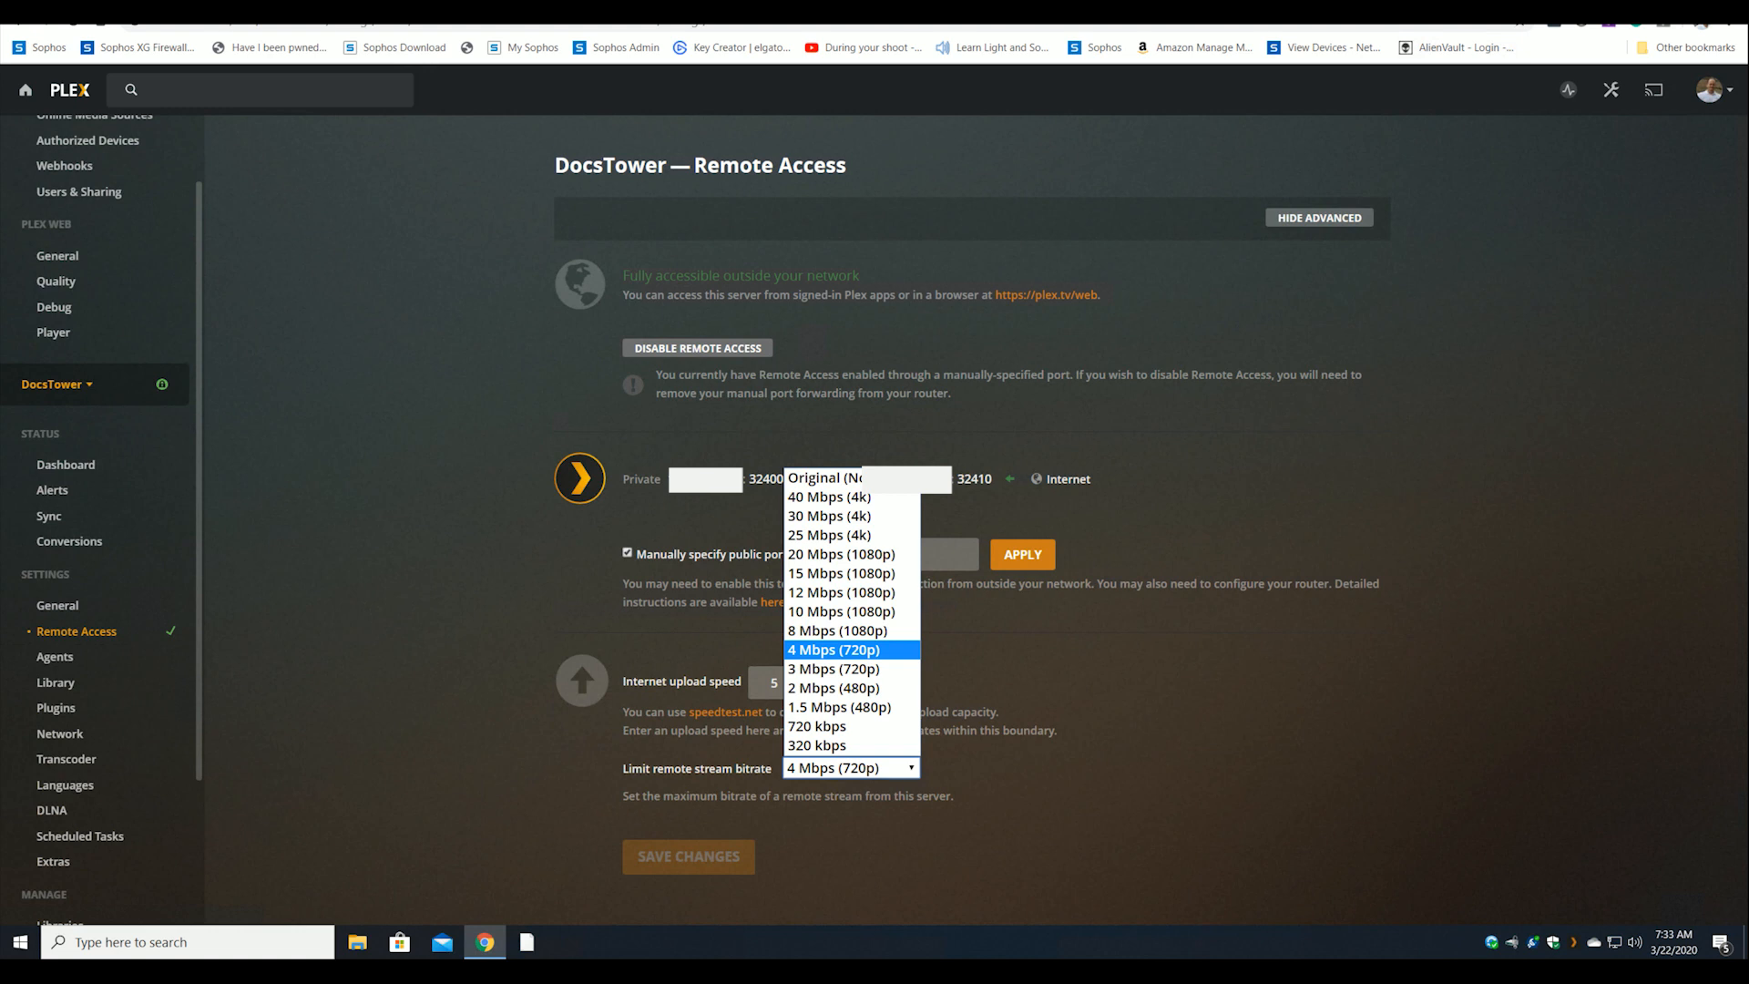
key(Escape)
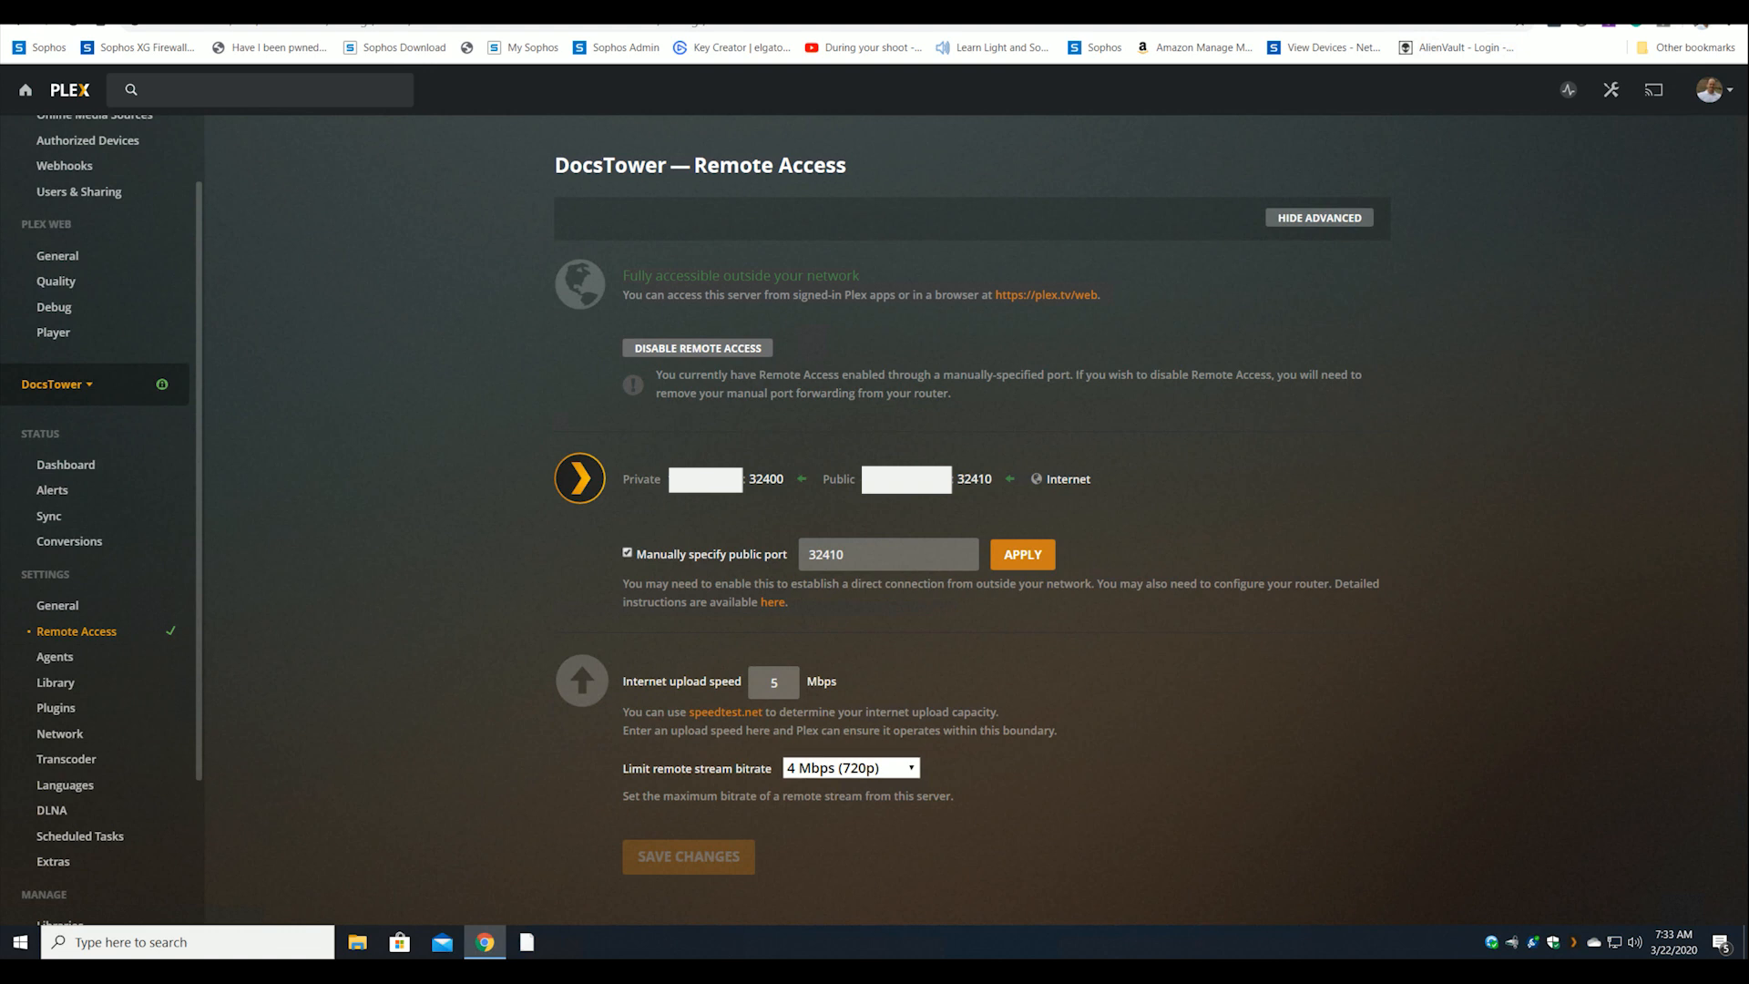
click(74, 741)
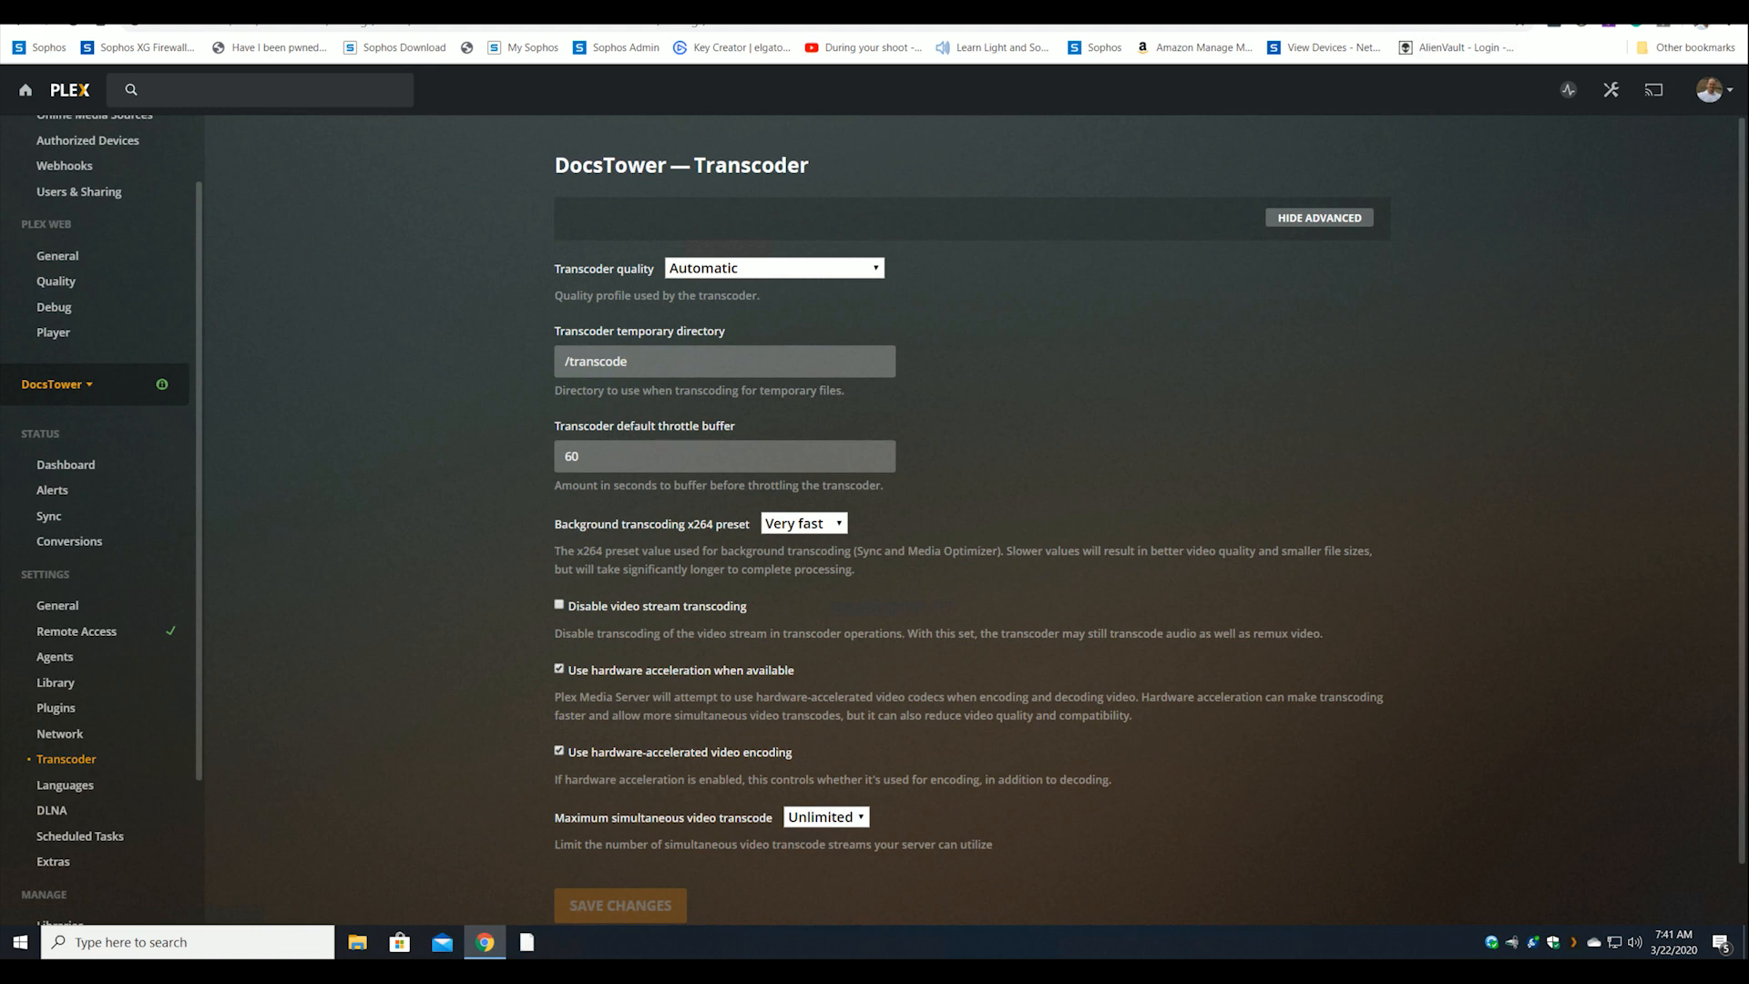
Open the DocsTower server's Libraries management page.
scroll(108, 208, up, 1)
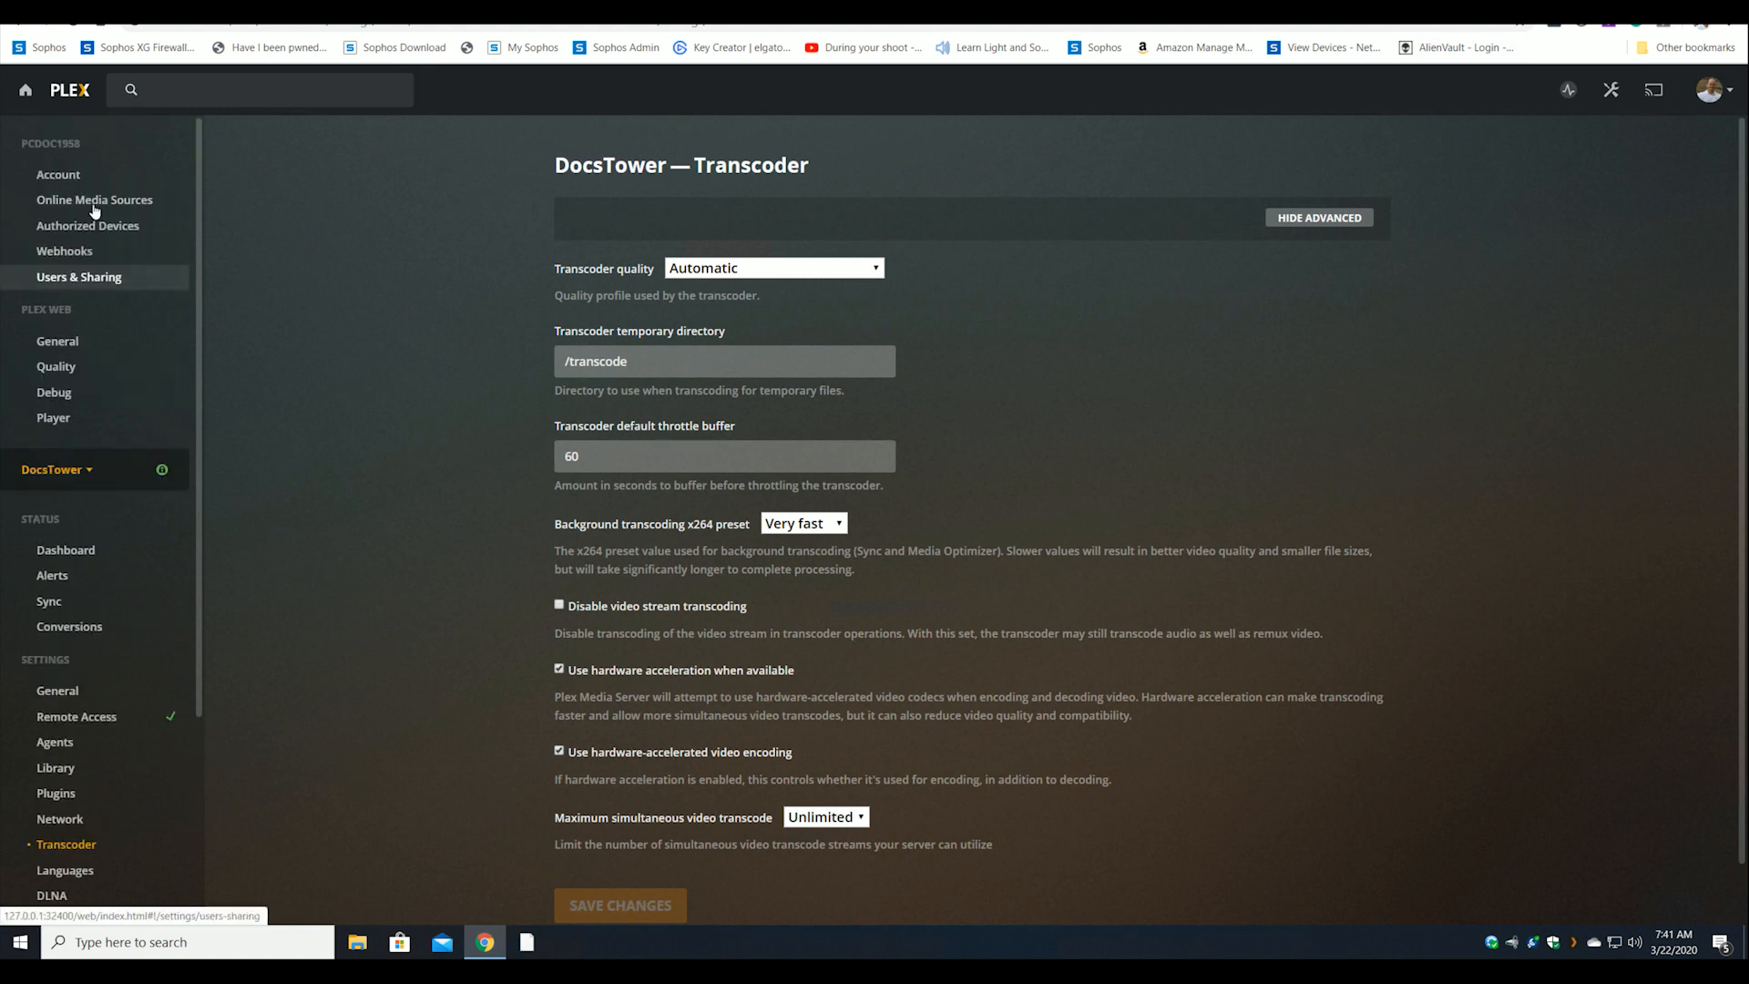
scroll(91, 456, down, 3)
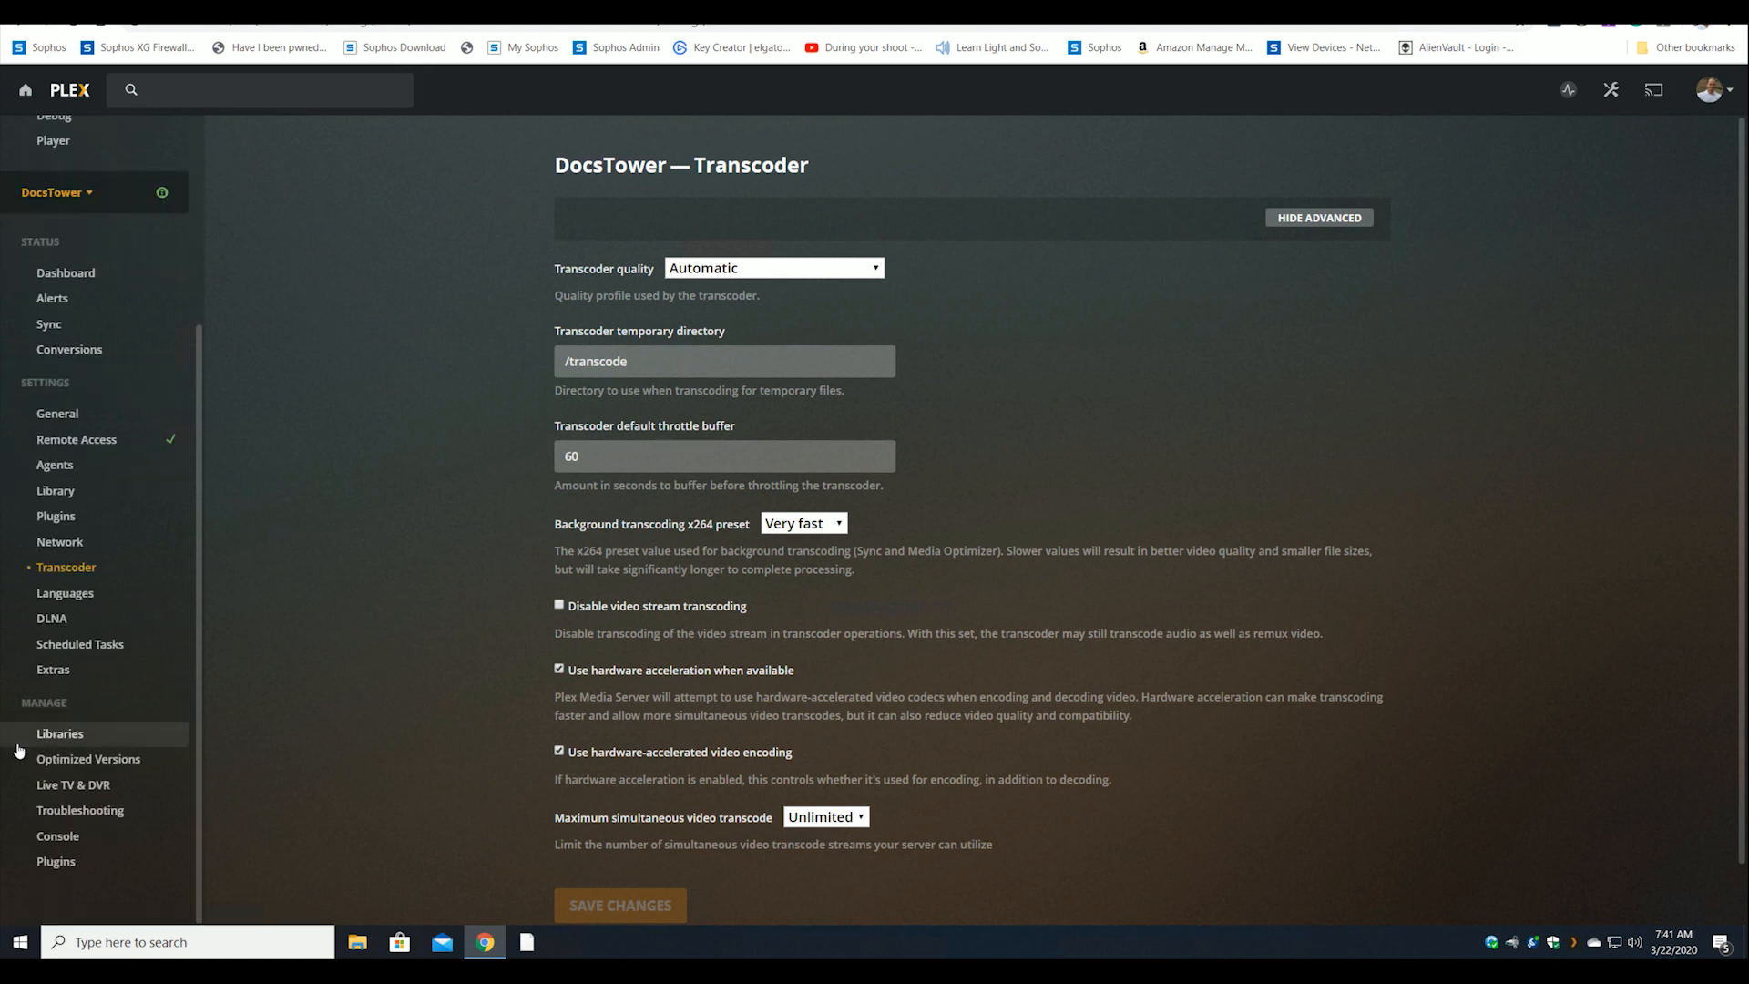
click(78, 738)
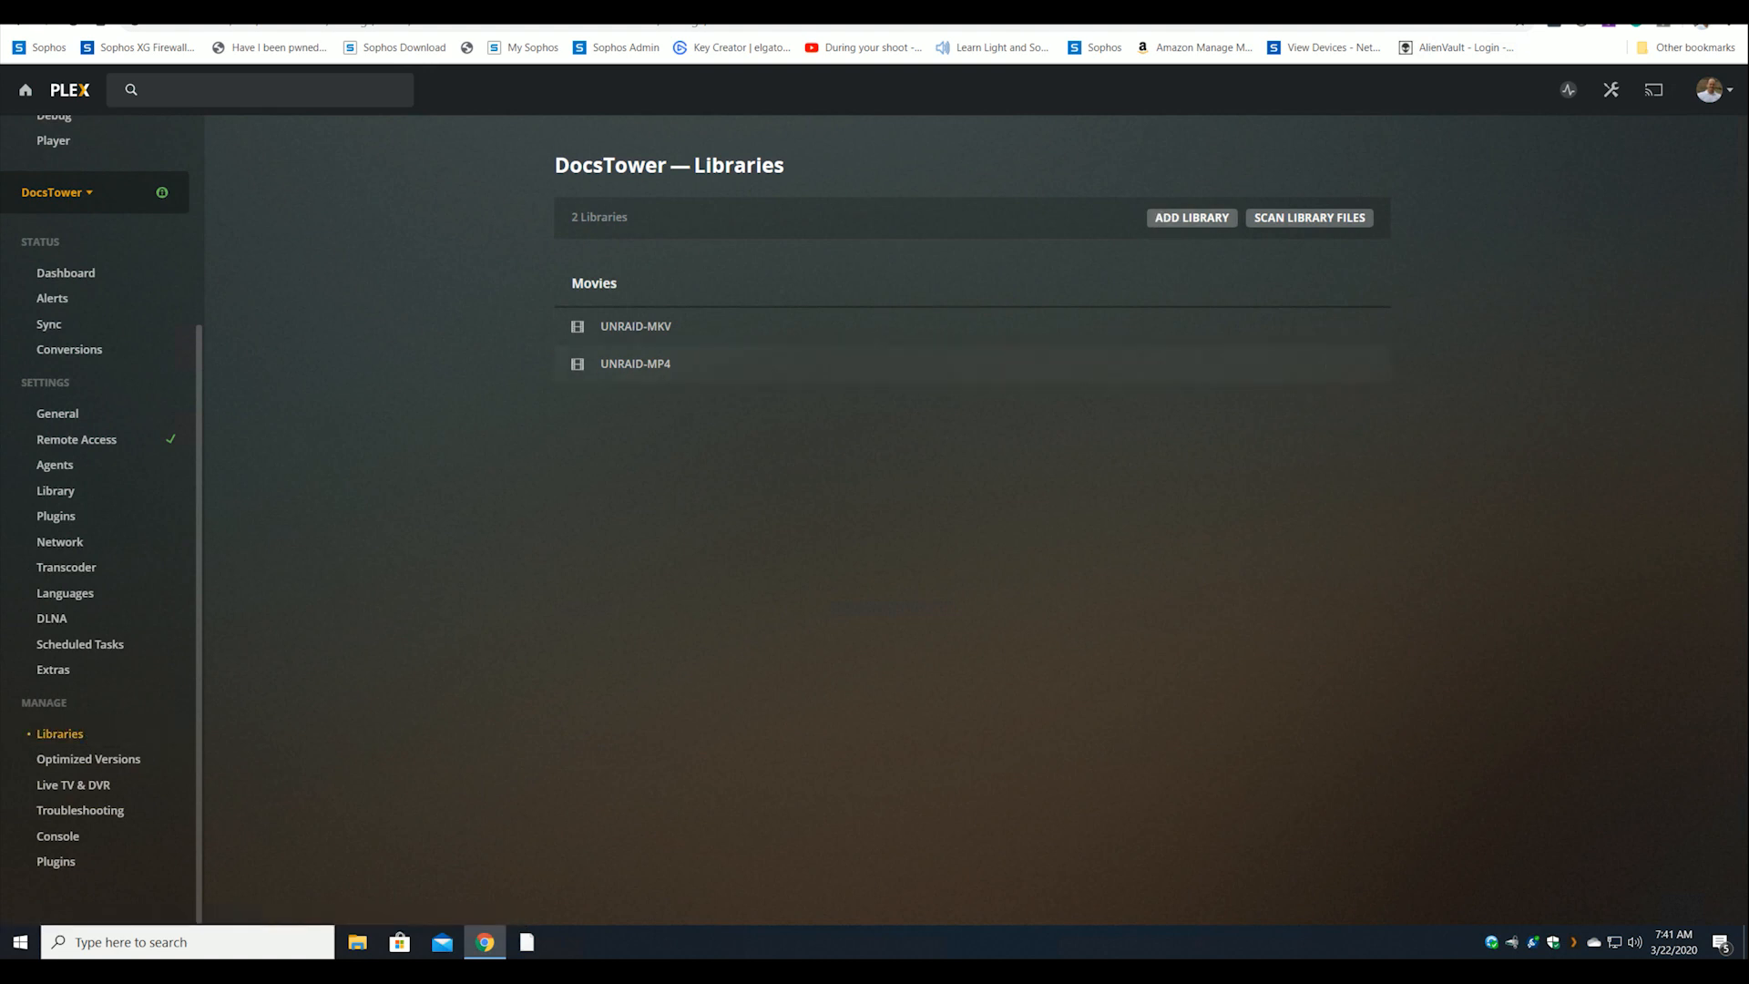
click(1182, 220)
click(766, 278)
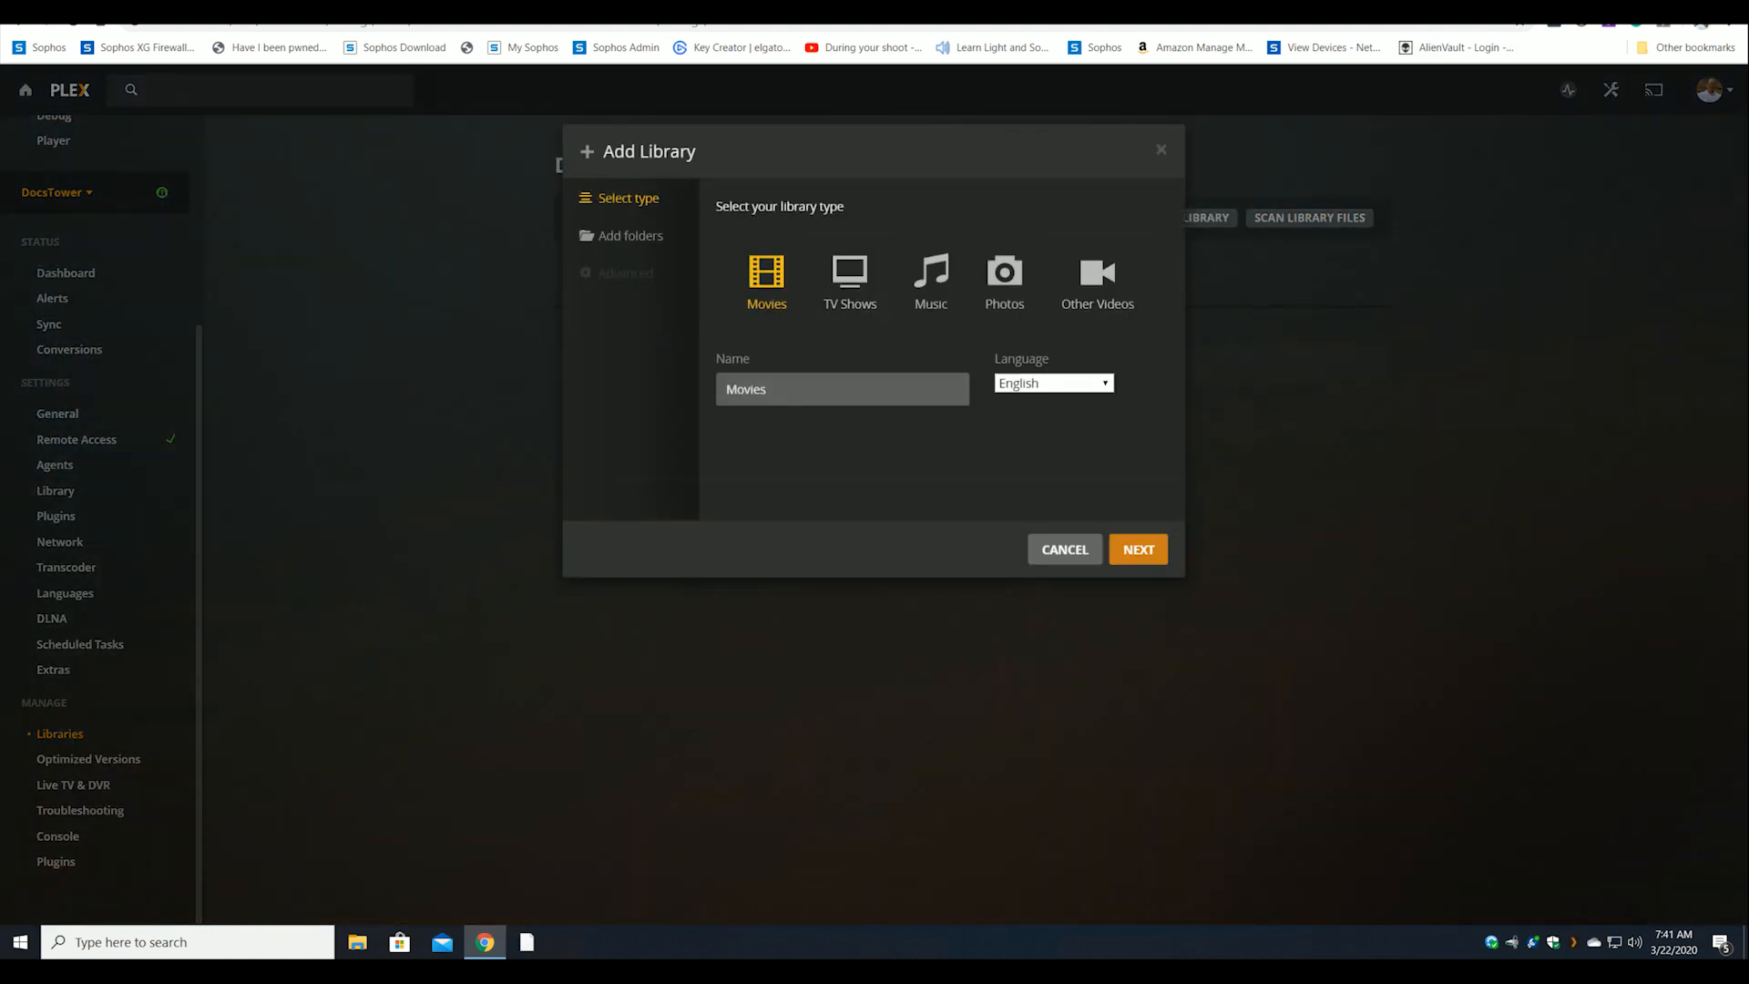
click(1138, 549)
click(889, 264)
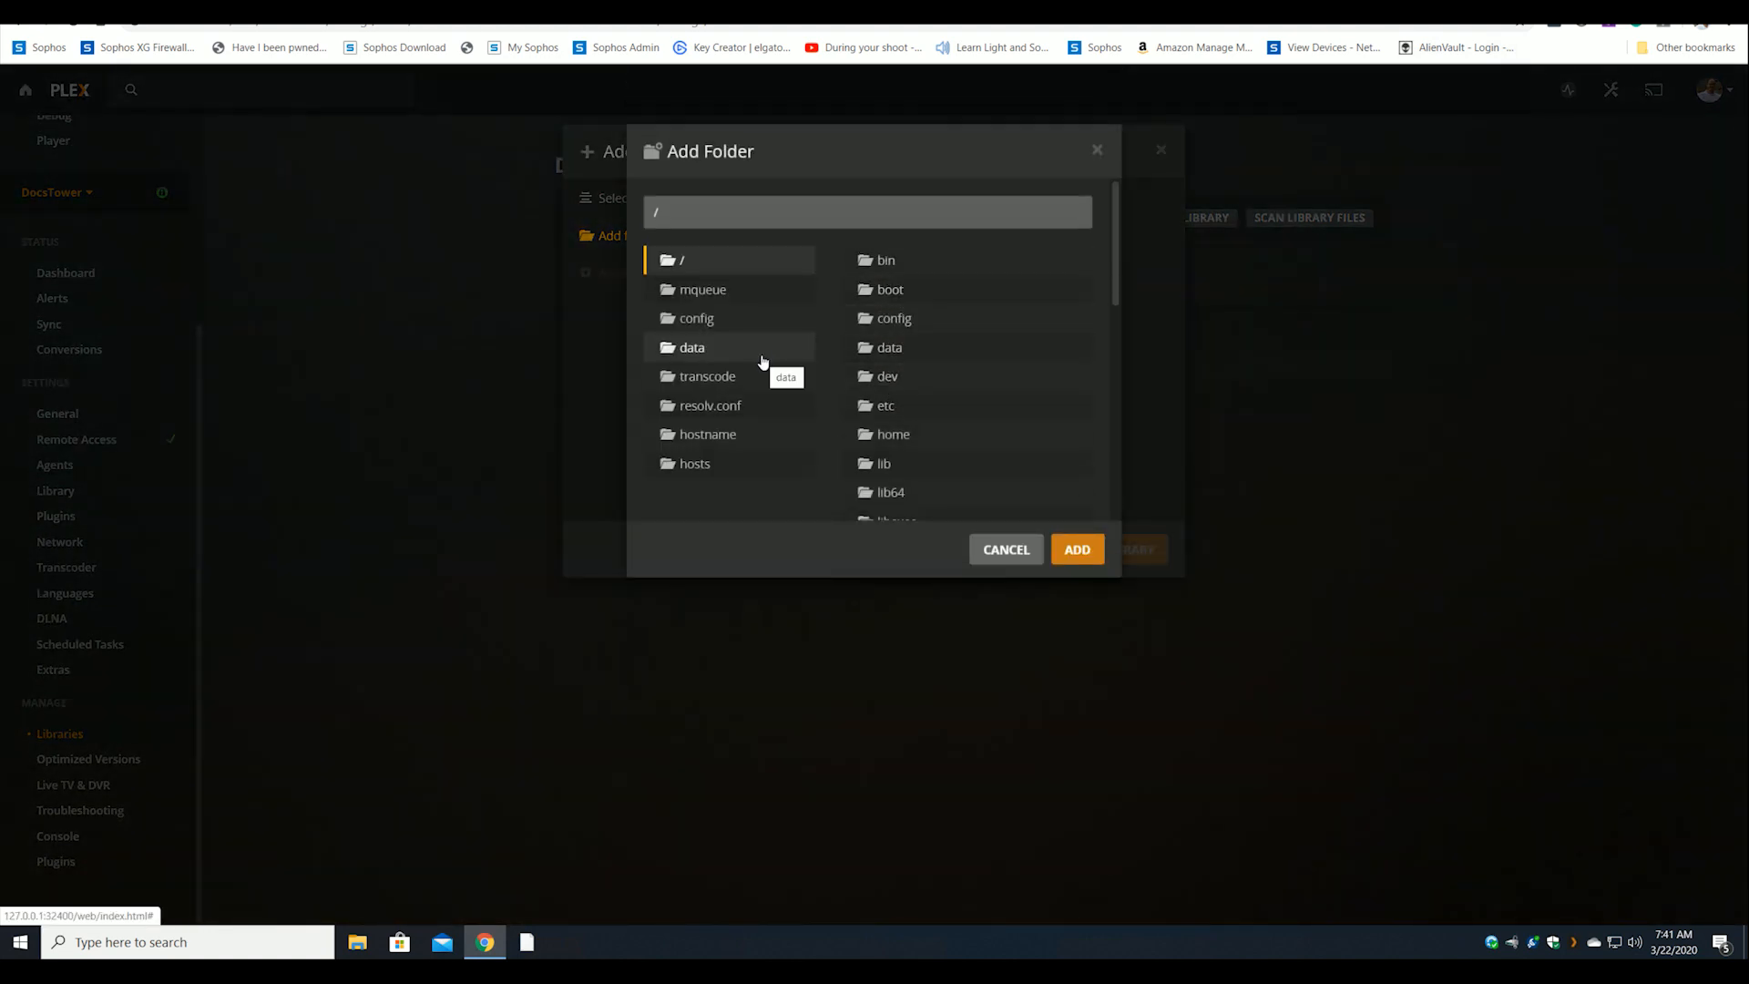
click(762, 358)
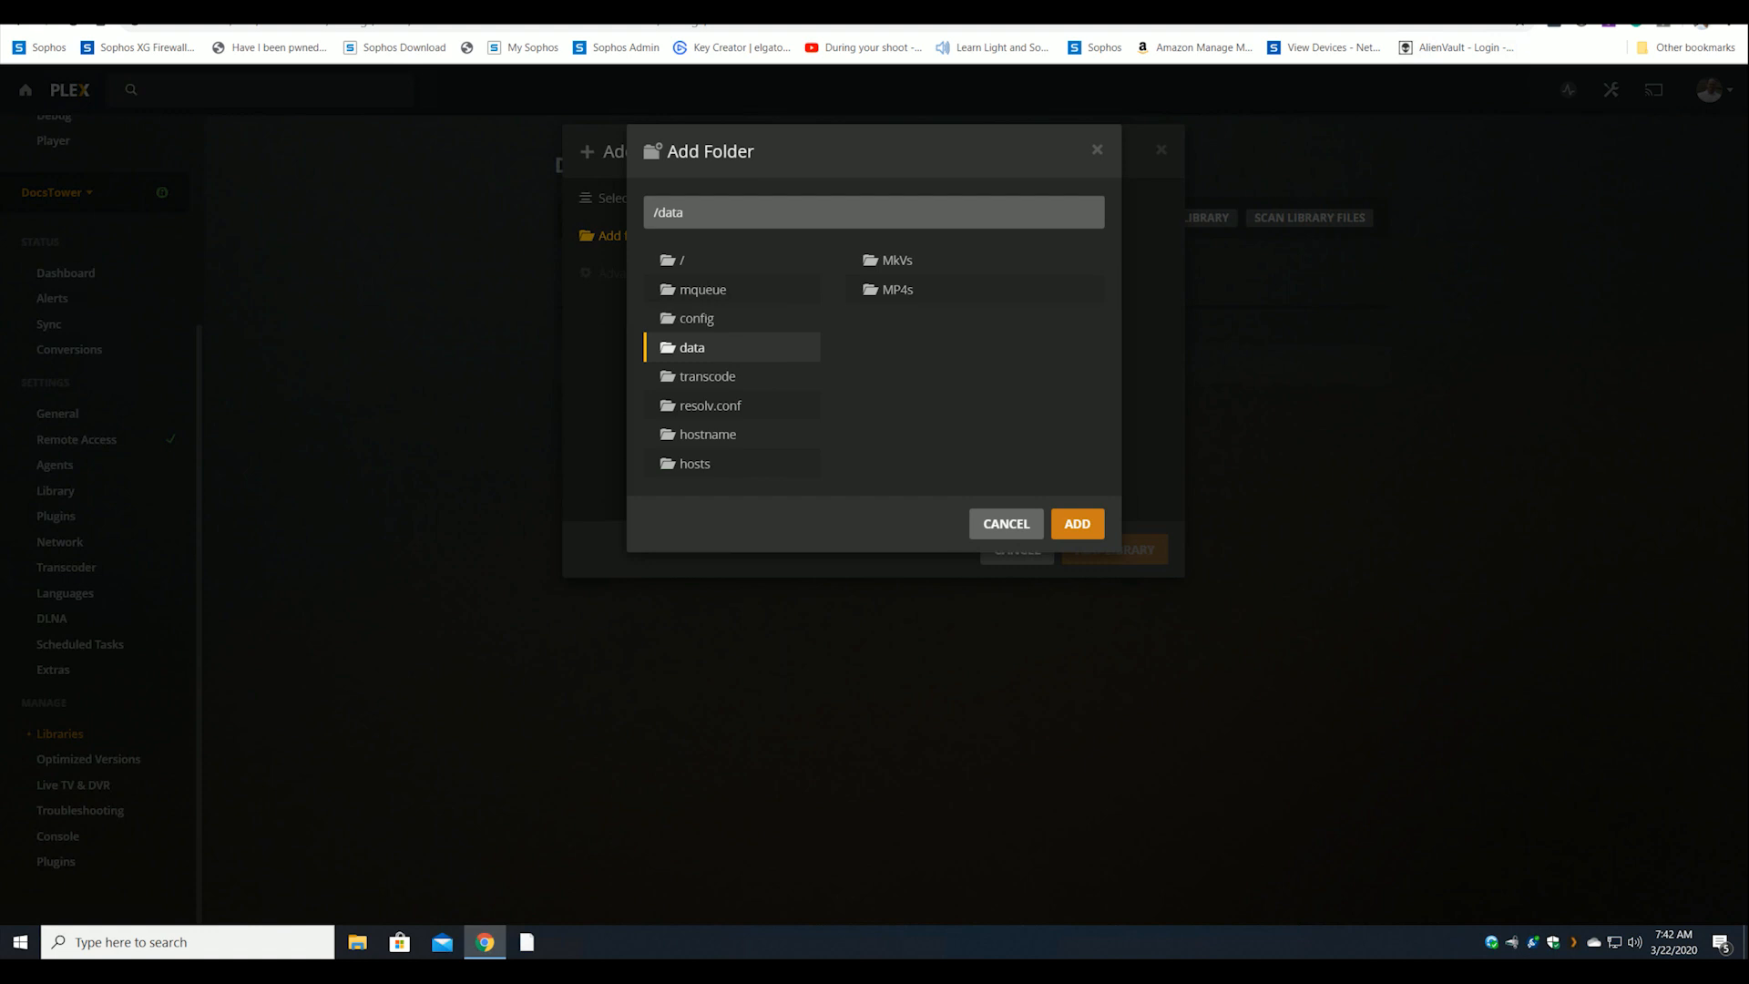
click(1015, 524)
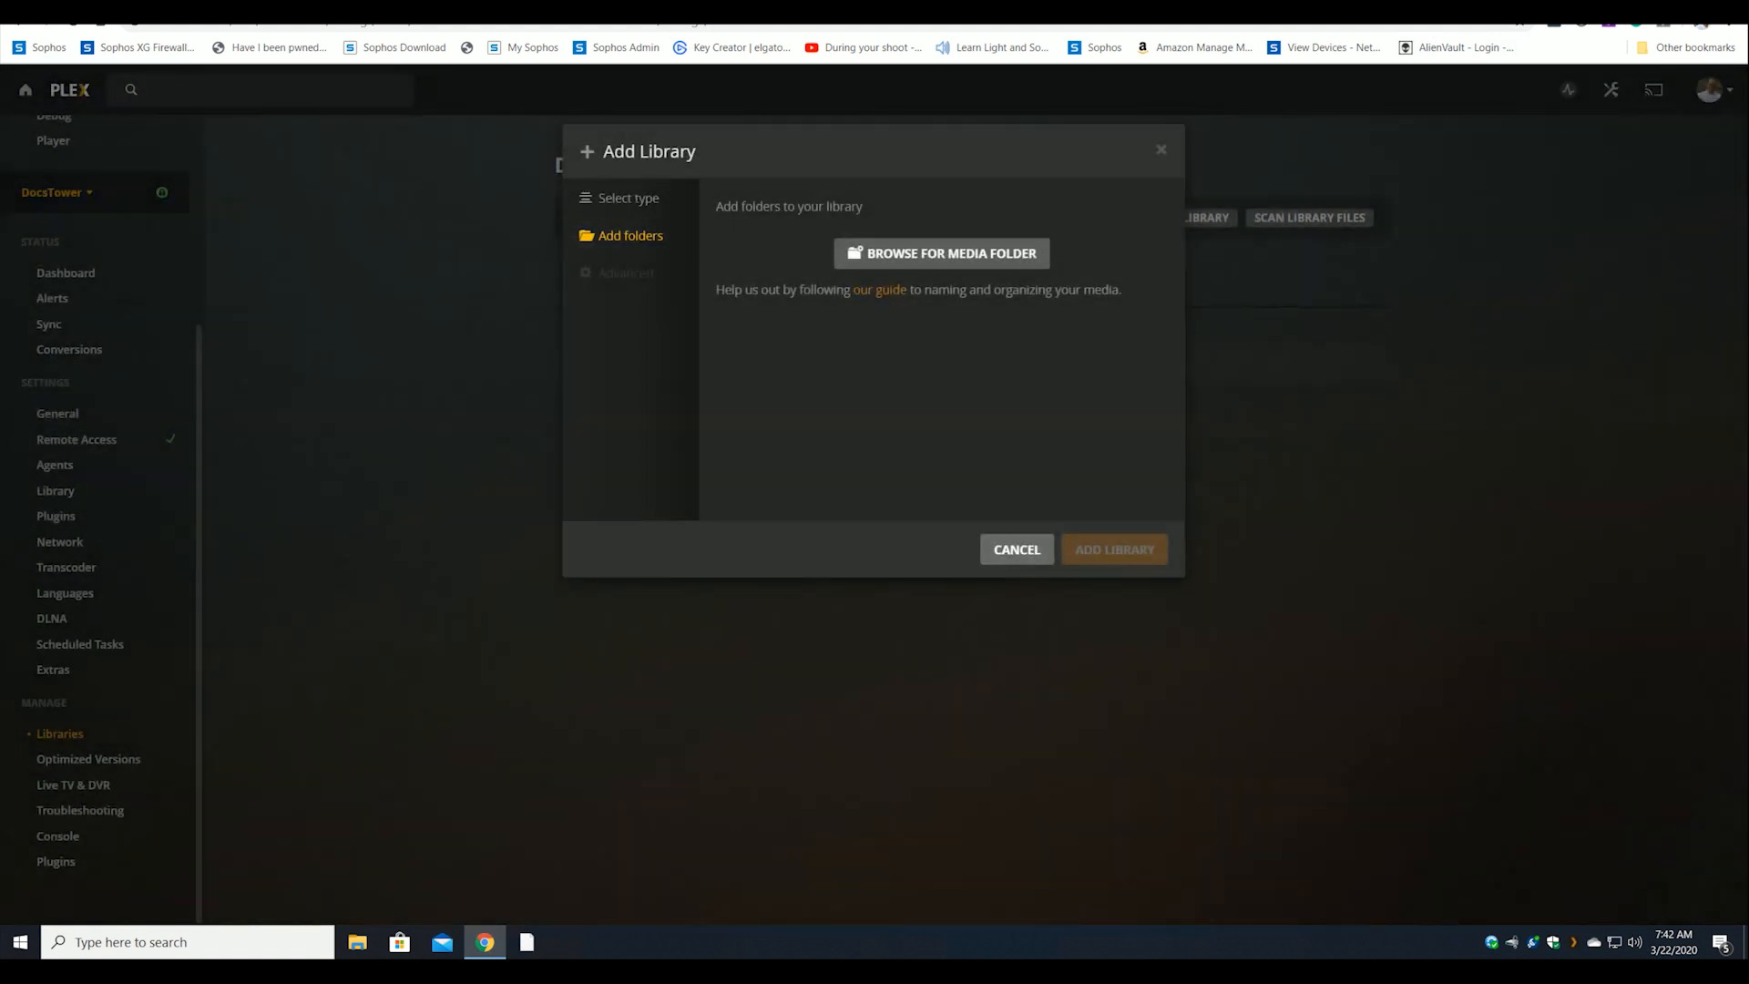
click(1036, 557)
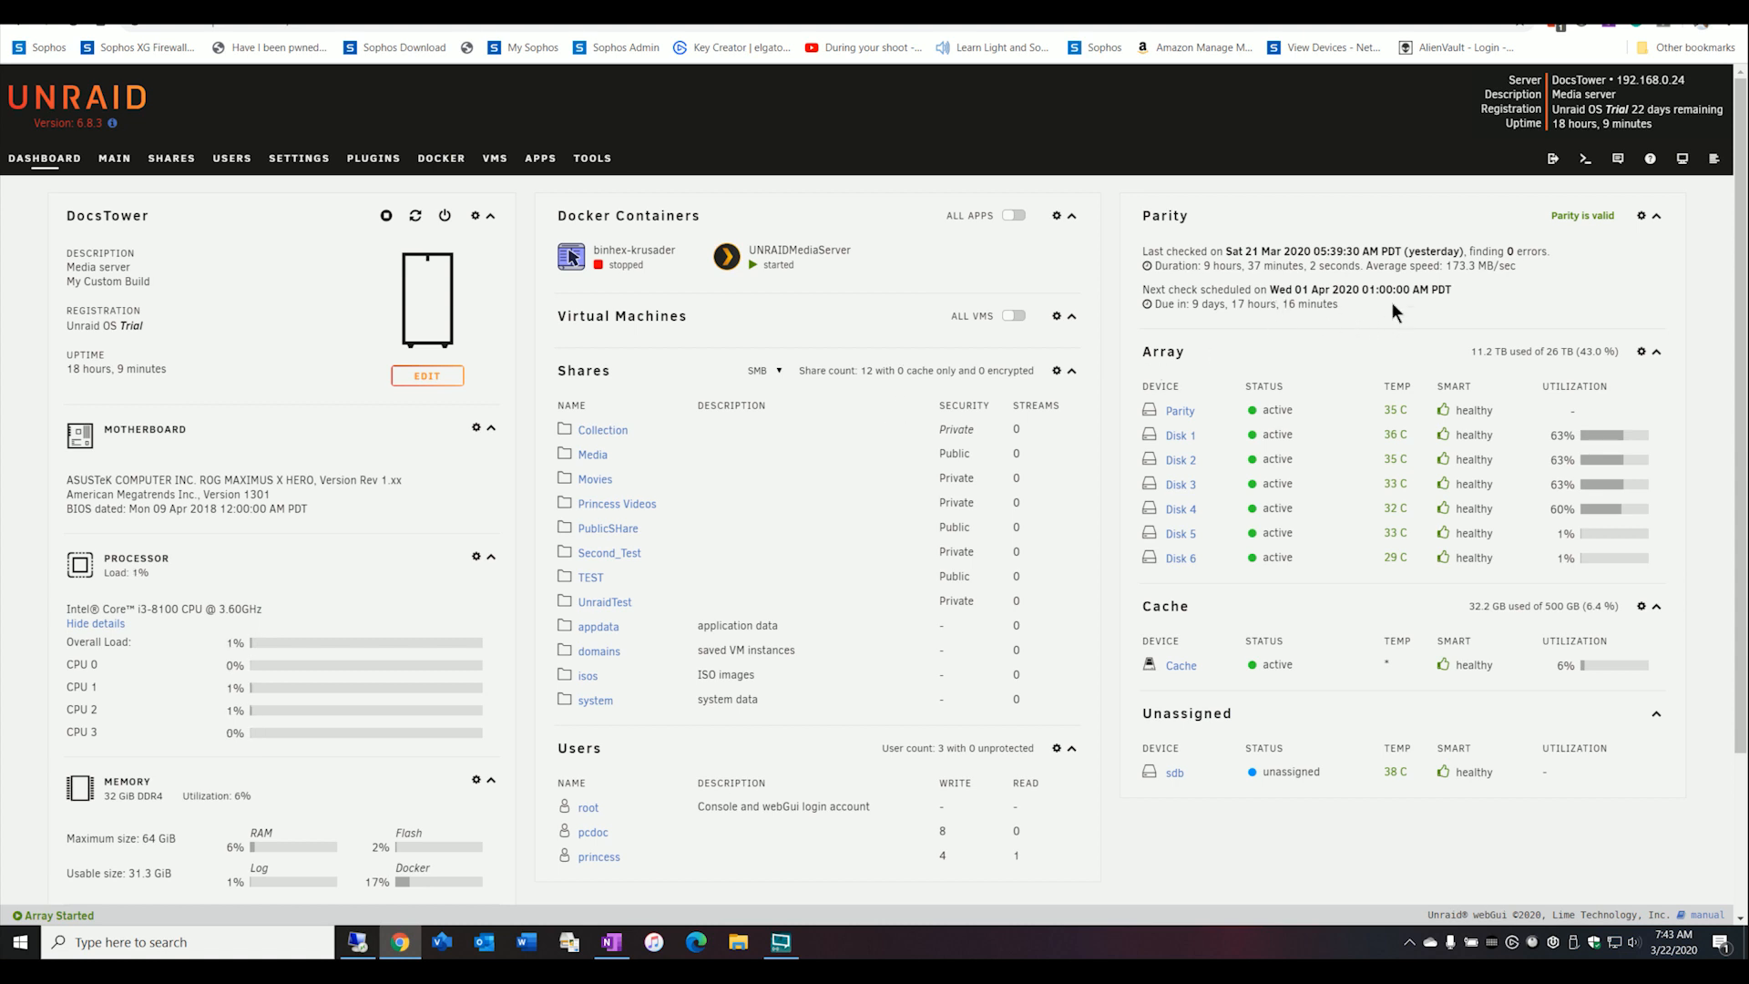
Open a terminal on the Unraid server and list the contents of /dev/dri.
click(1583, 170)
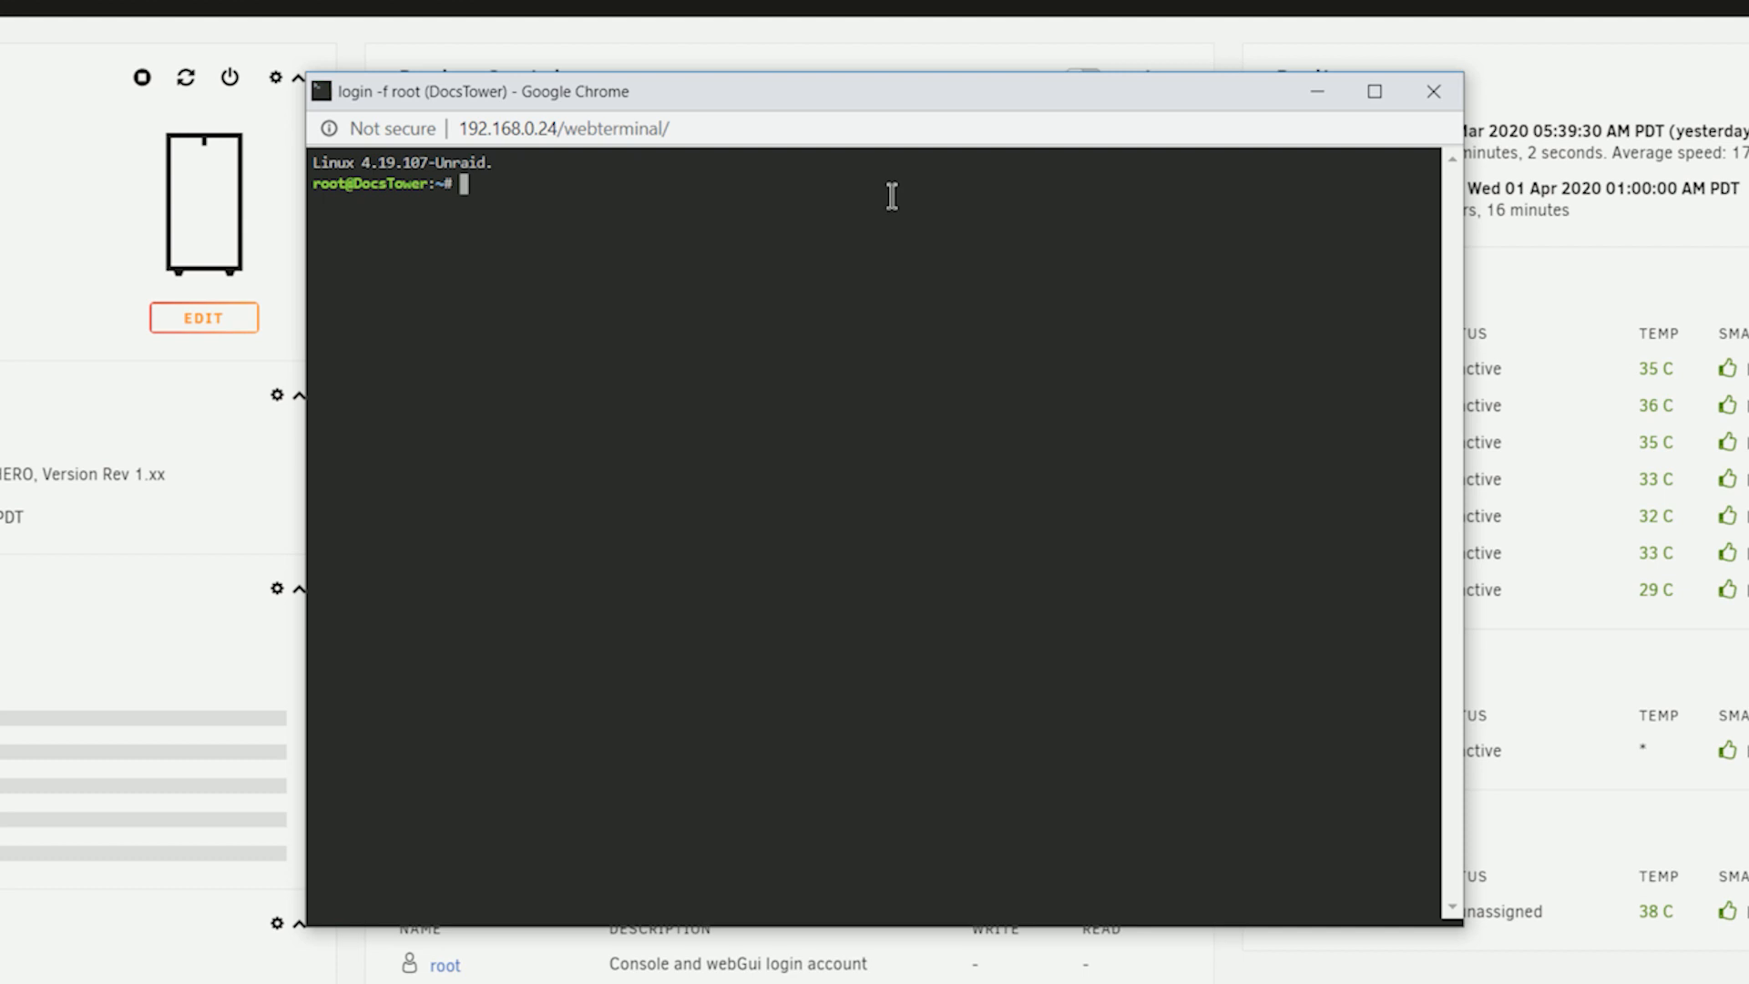
text(cd /dev/dri)
key(Return)
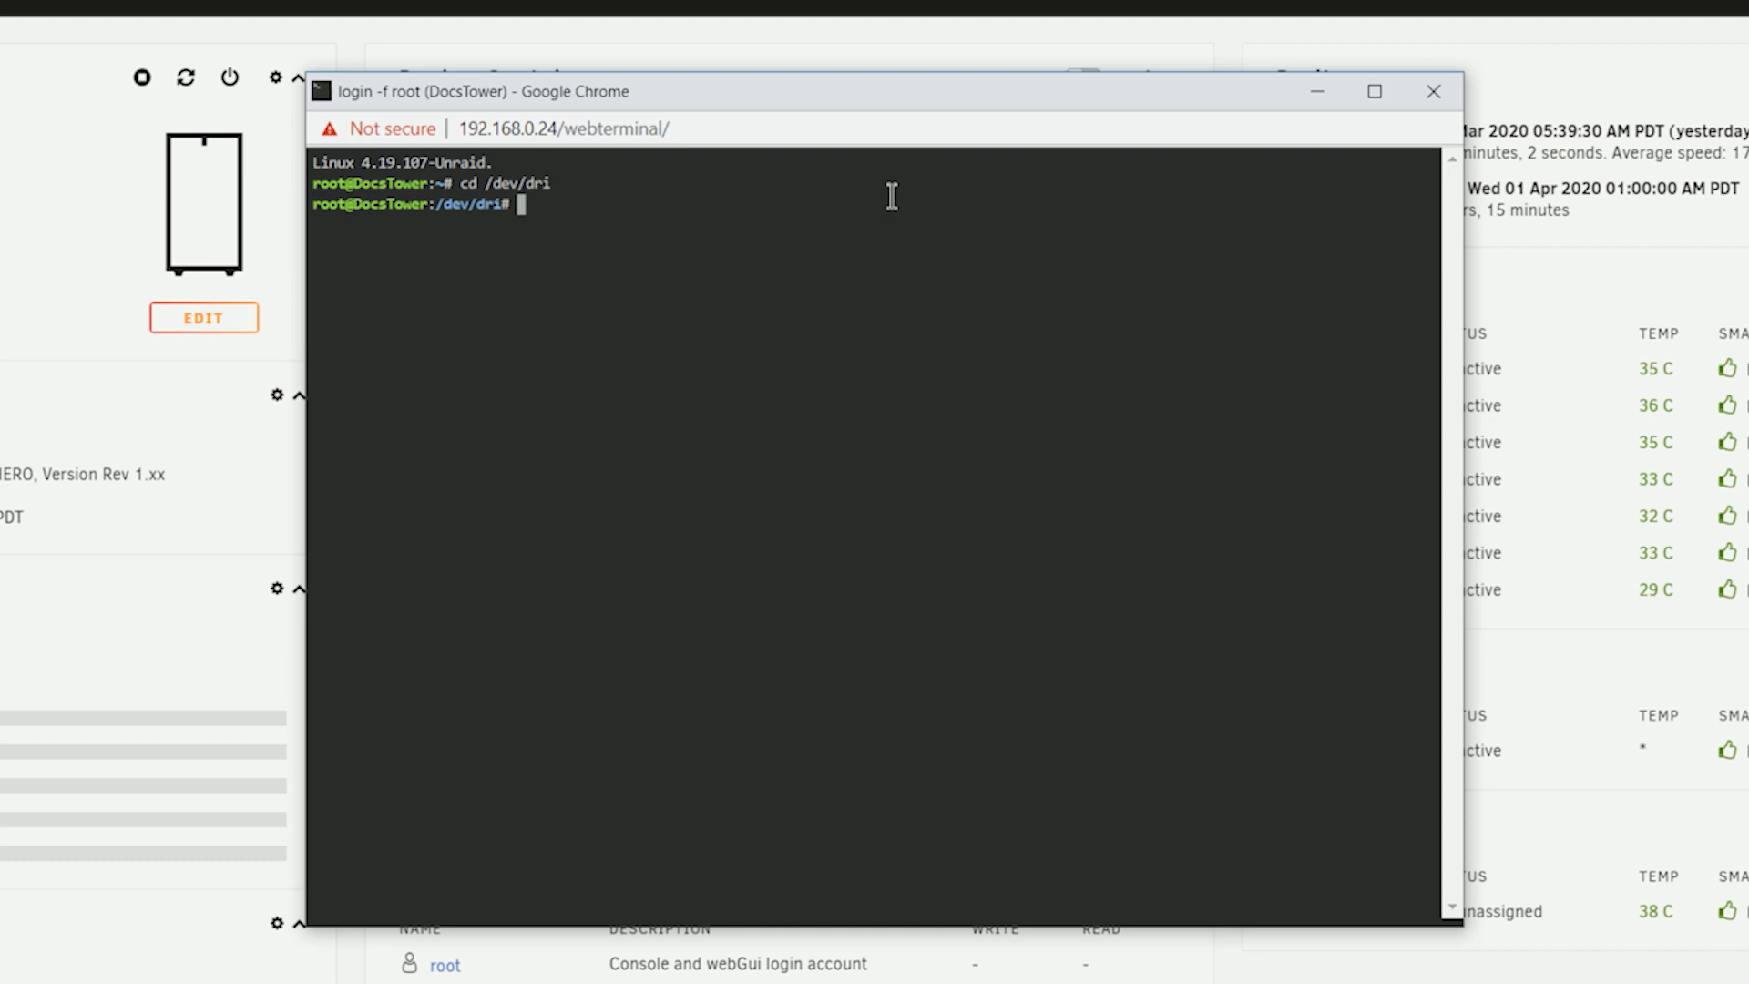
text(ls)
key(Return)
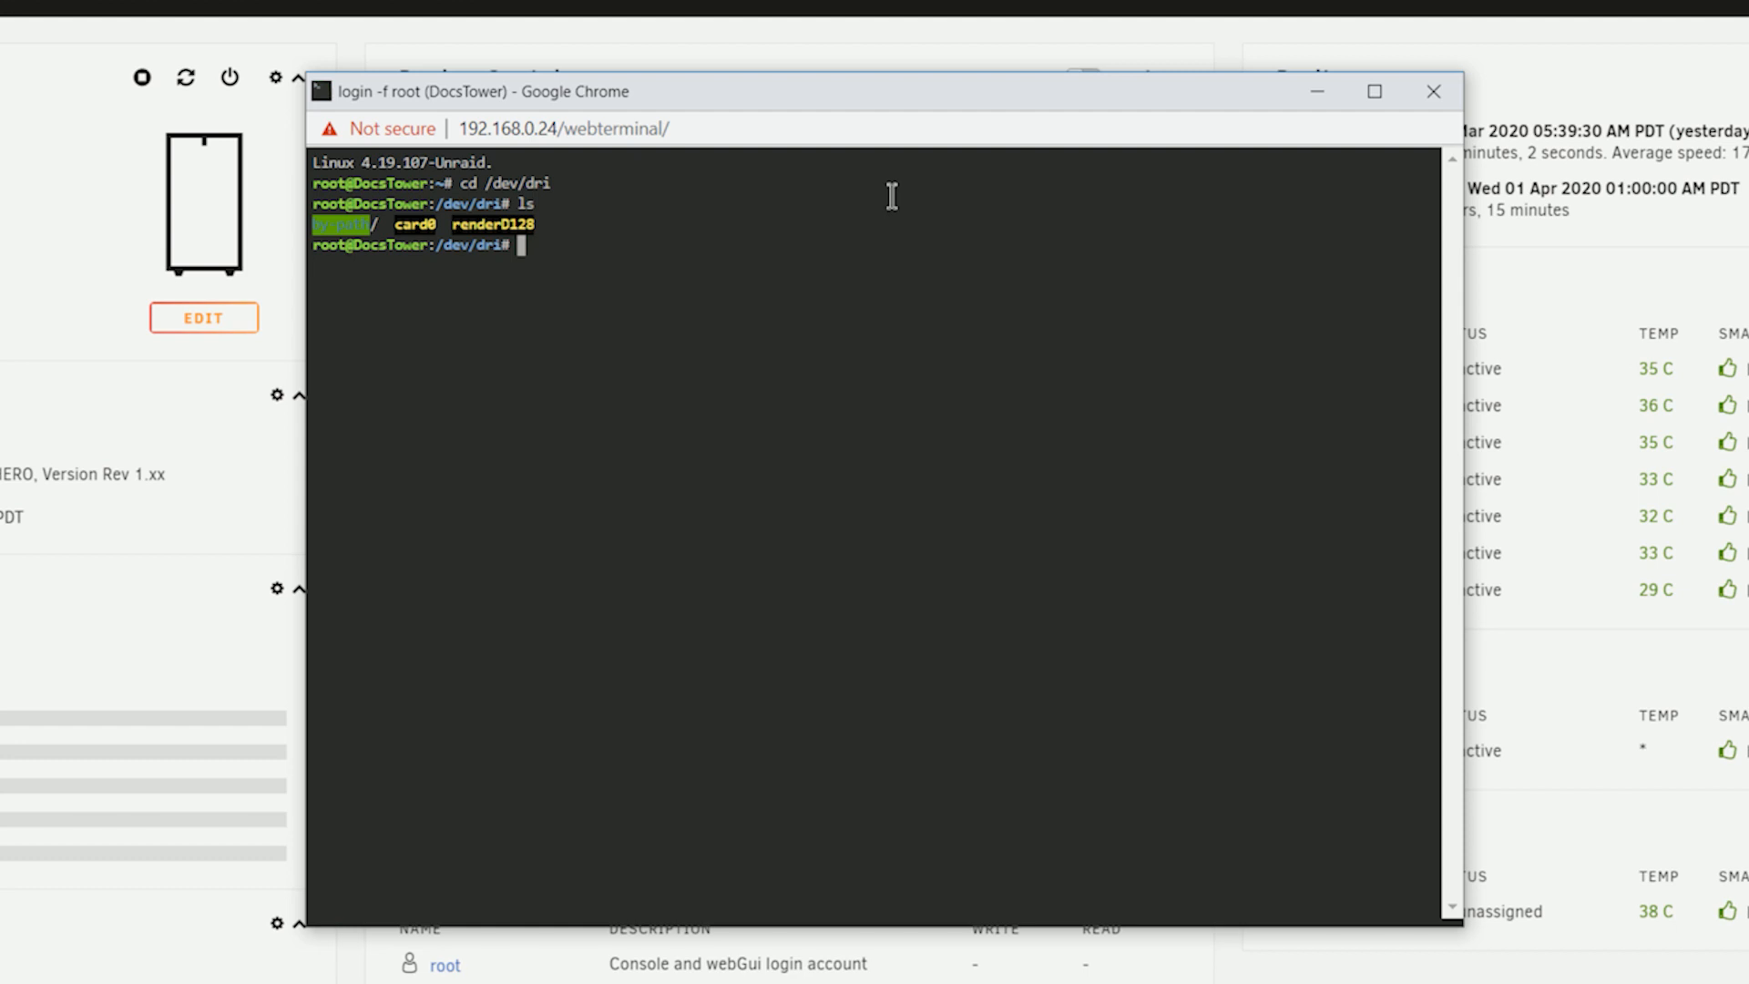
Load the Intel graphics driver with modprobe i915, then list the contents of /dev/dri again.
text(modprobe i915)
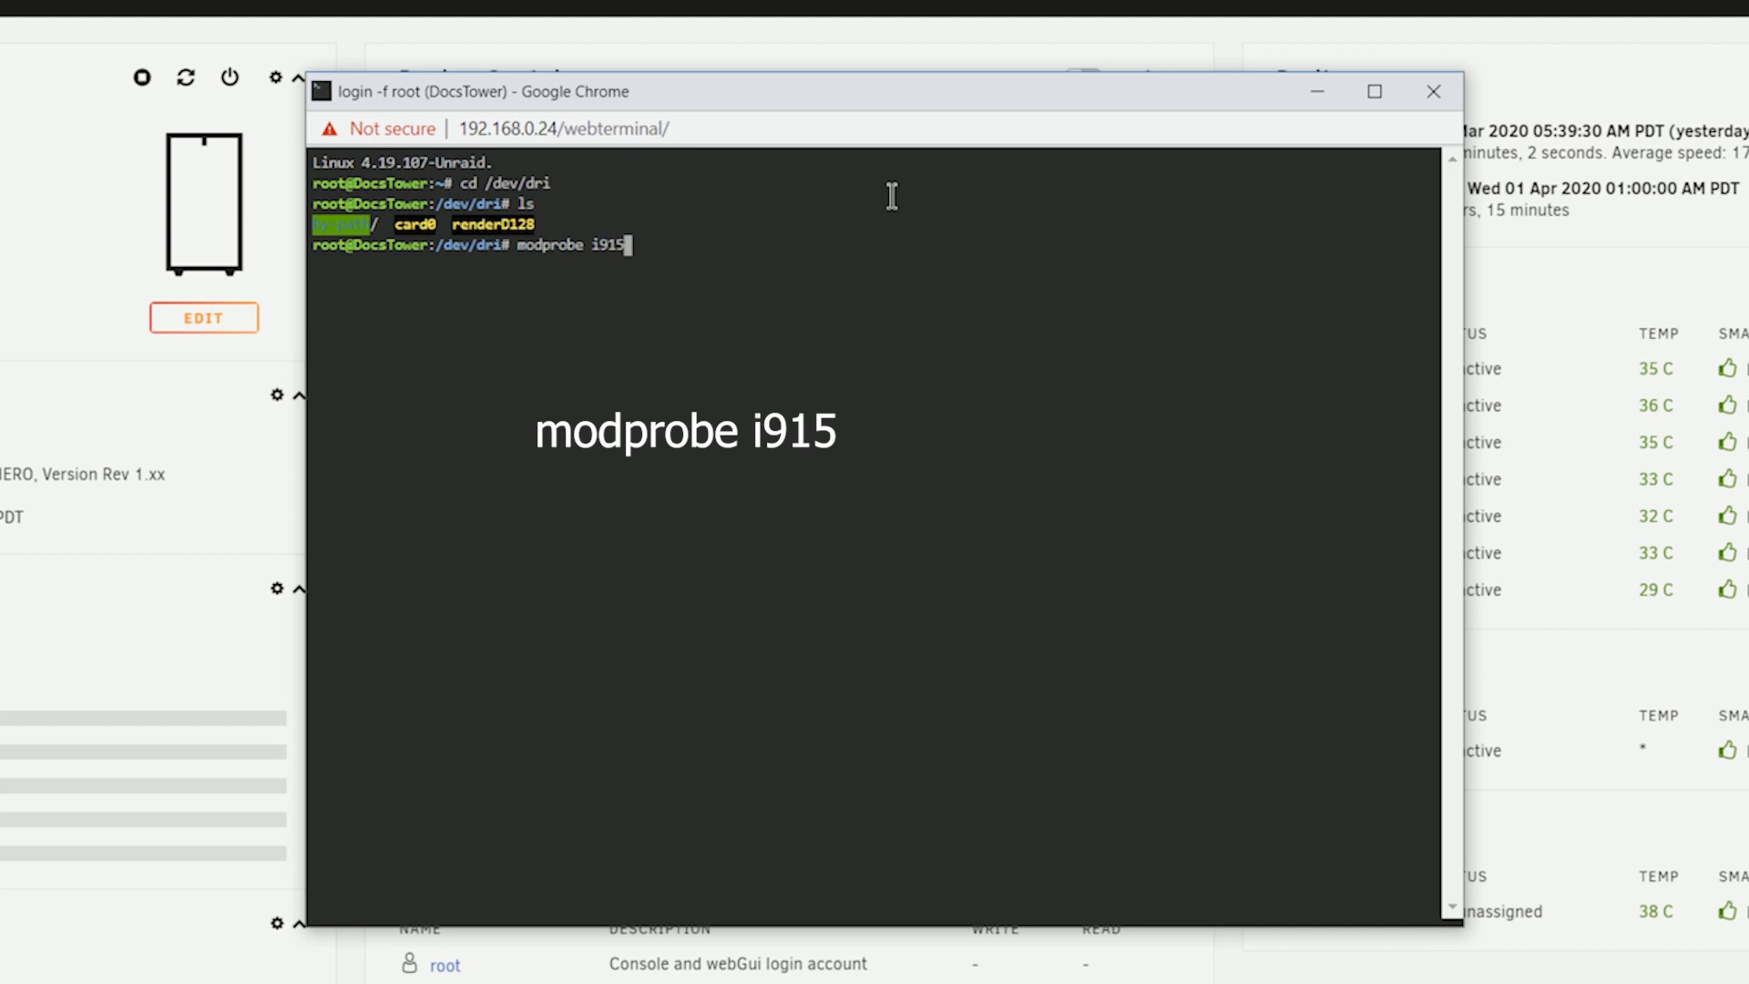
key(Return)
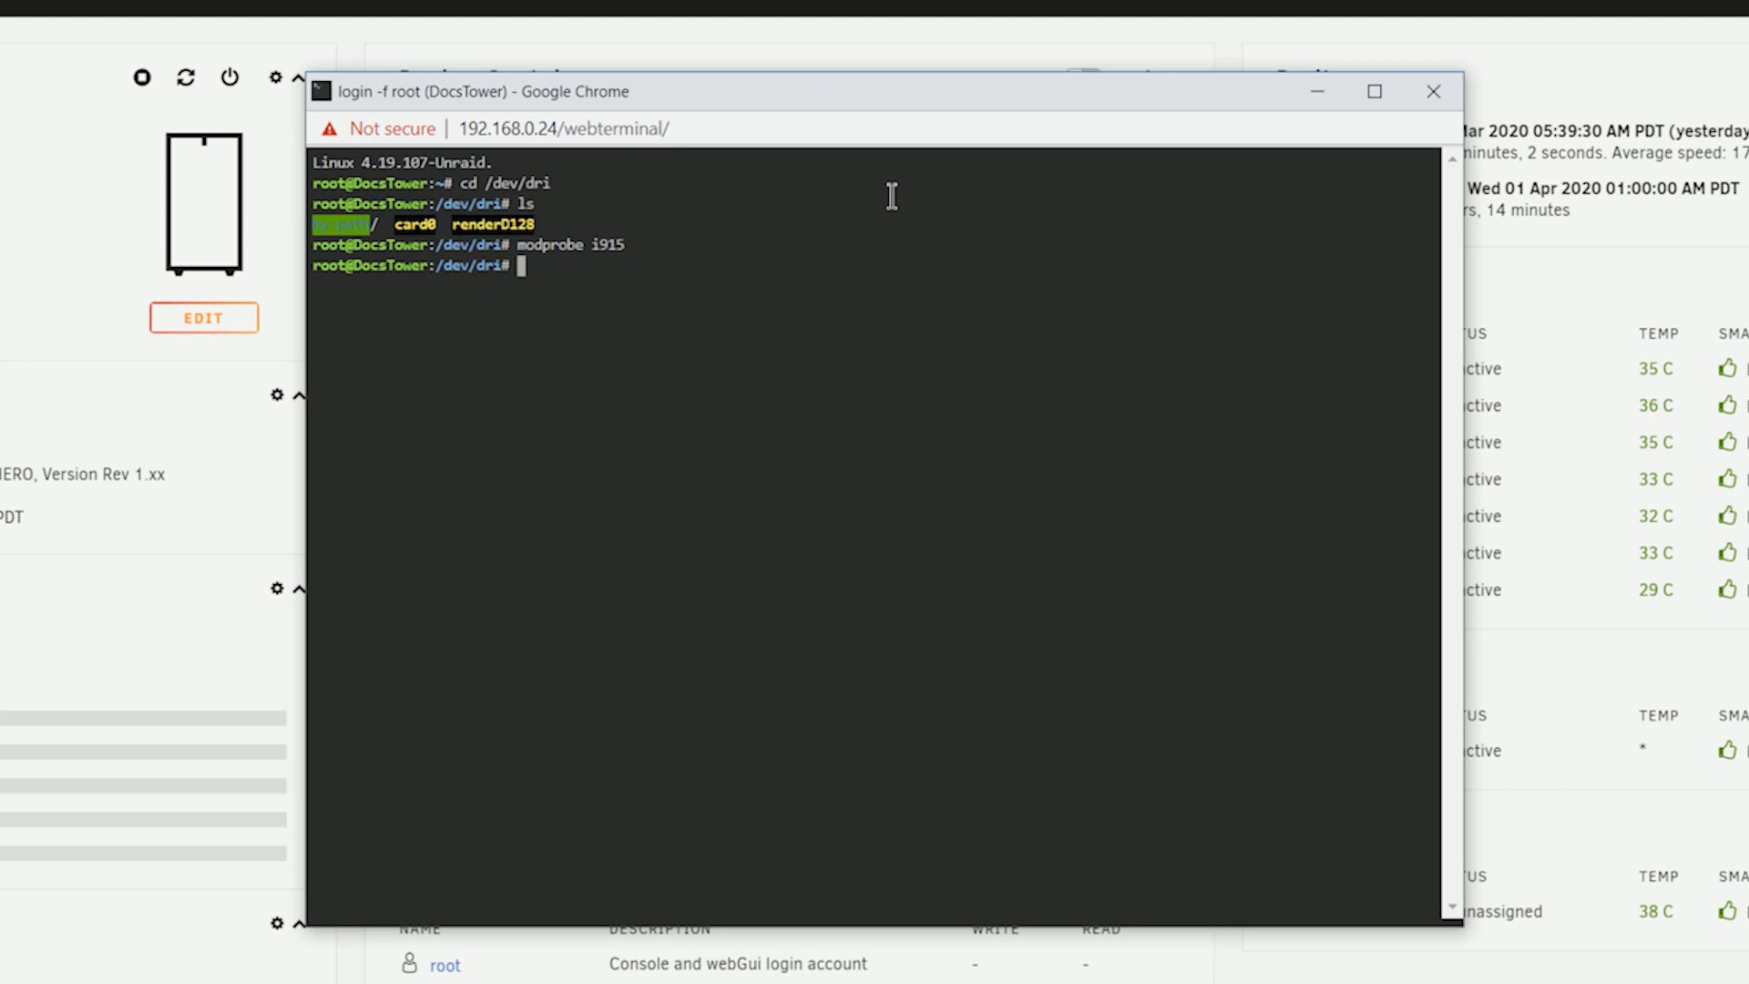
text(cd /dev/dri ls)
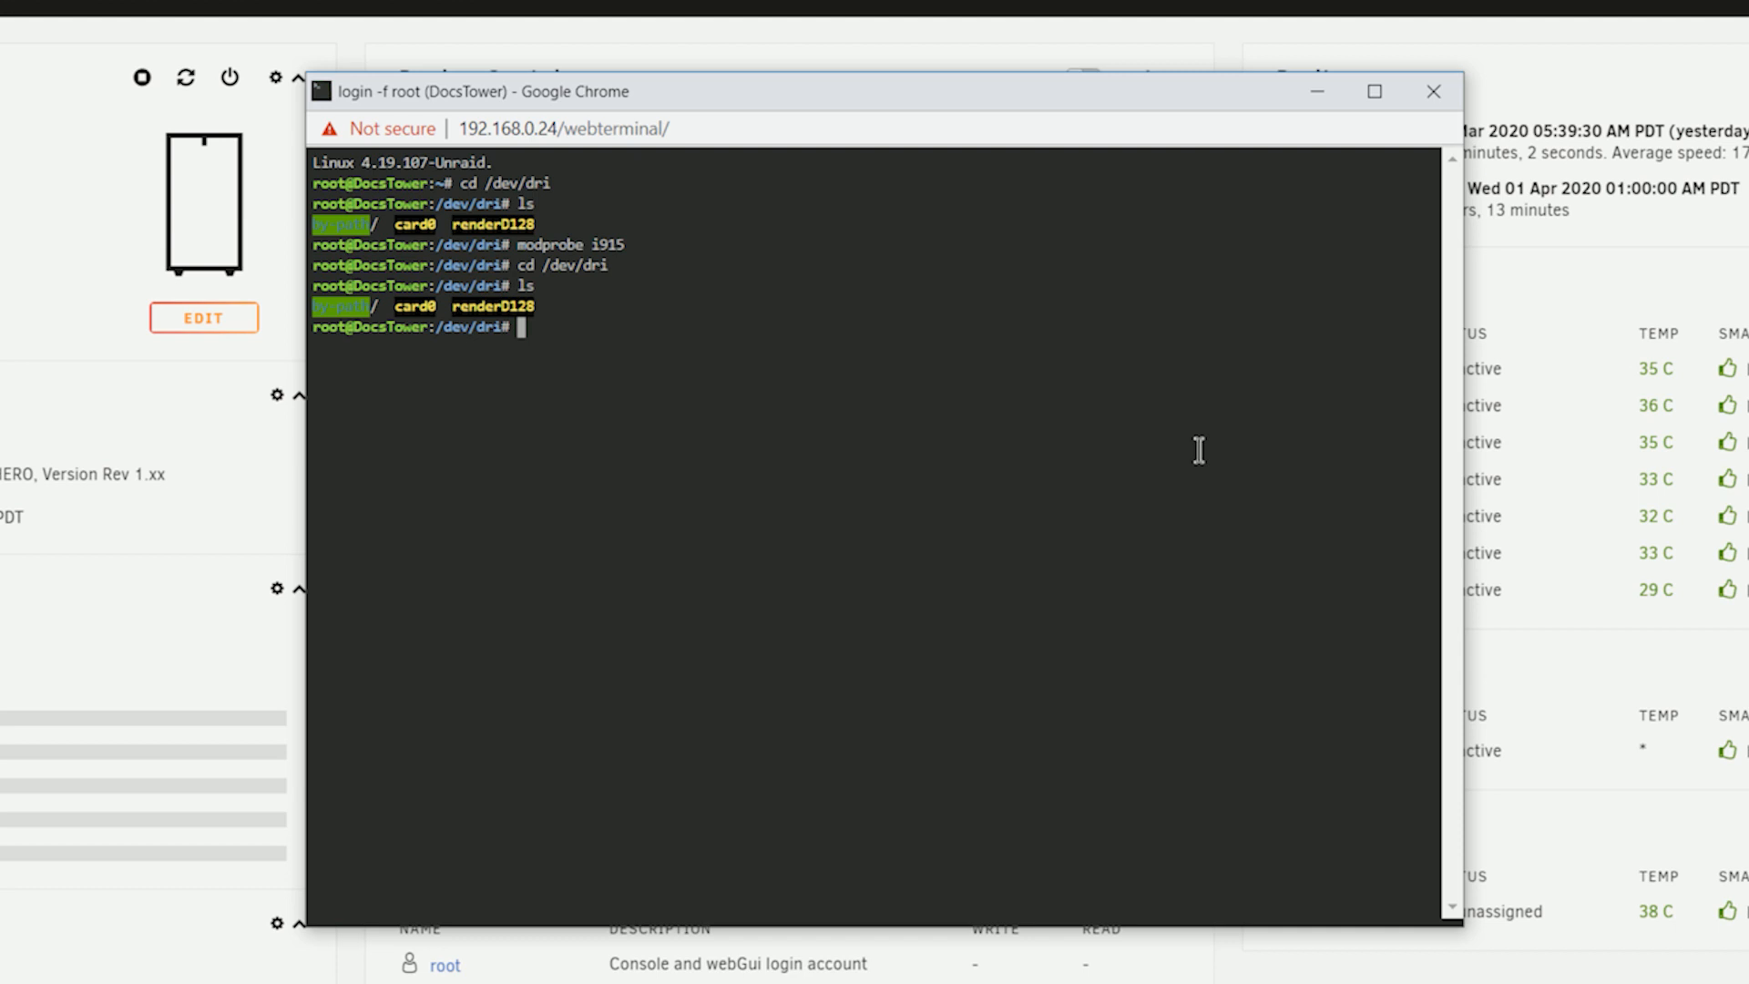
Grant full permissions on the graphics device with chmod -R 777 /dev/dri and close the terminal.
text(chmod -R 777 /dev/dri)
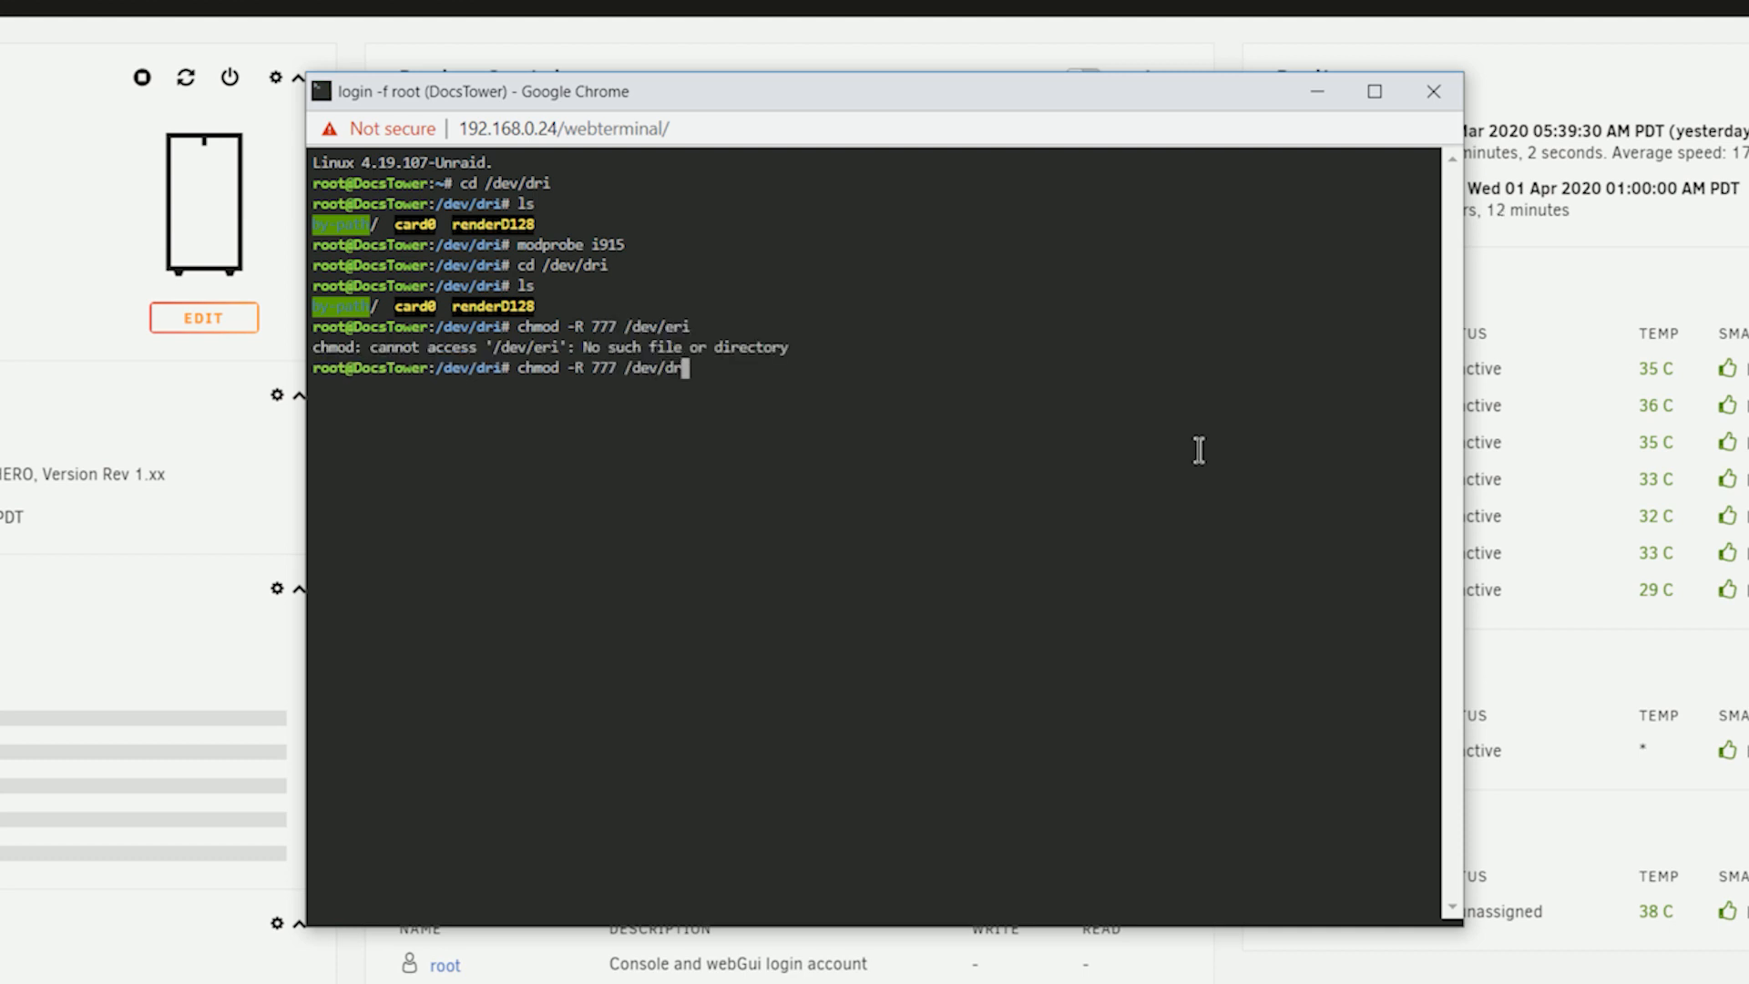
key(Return)
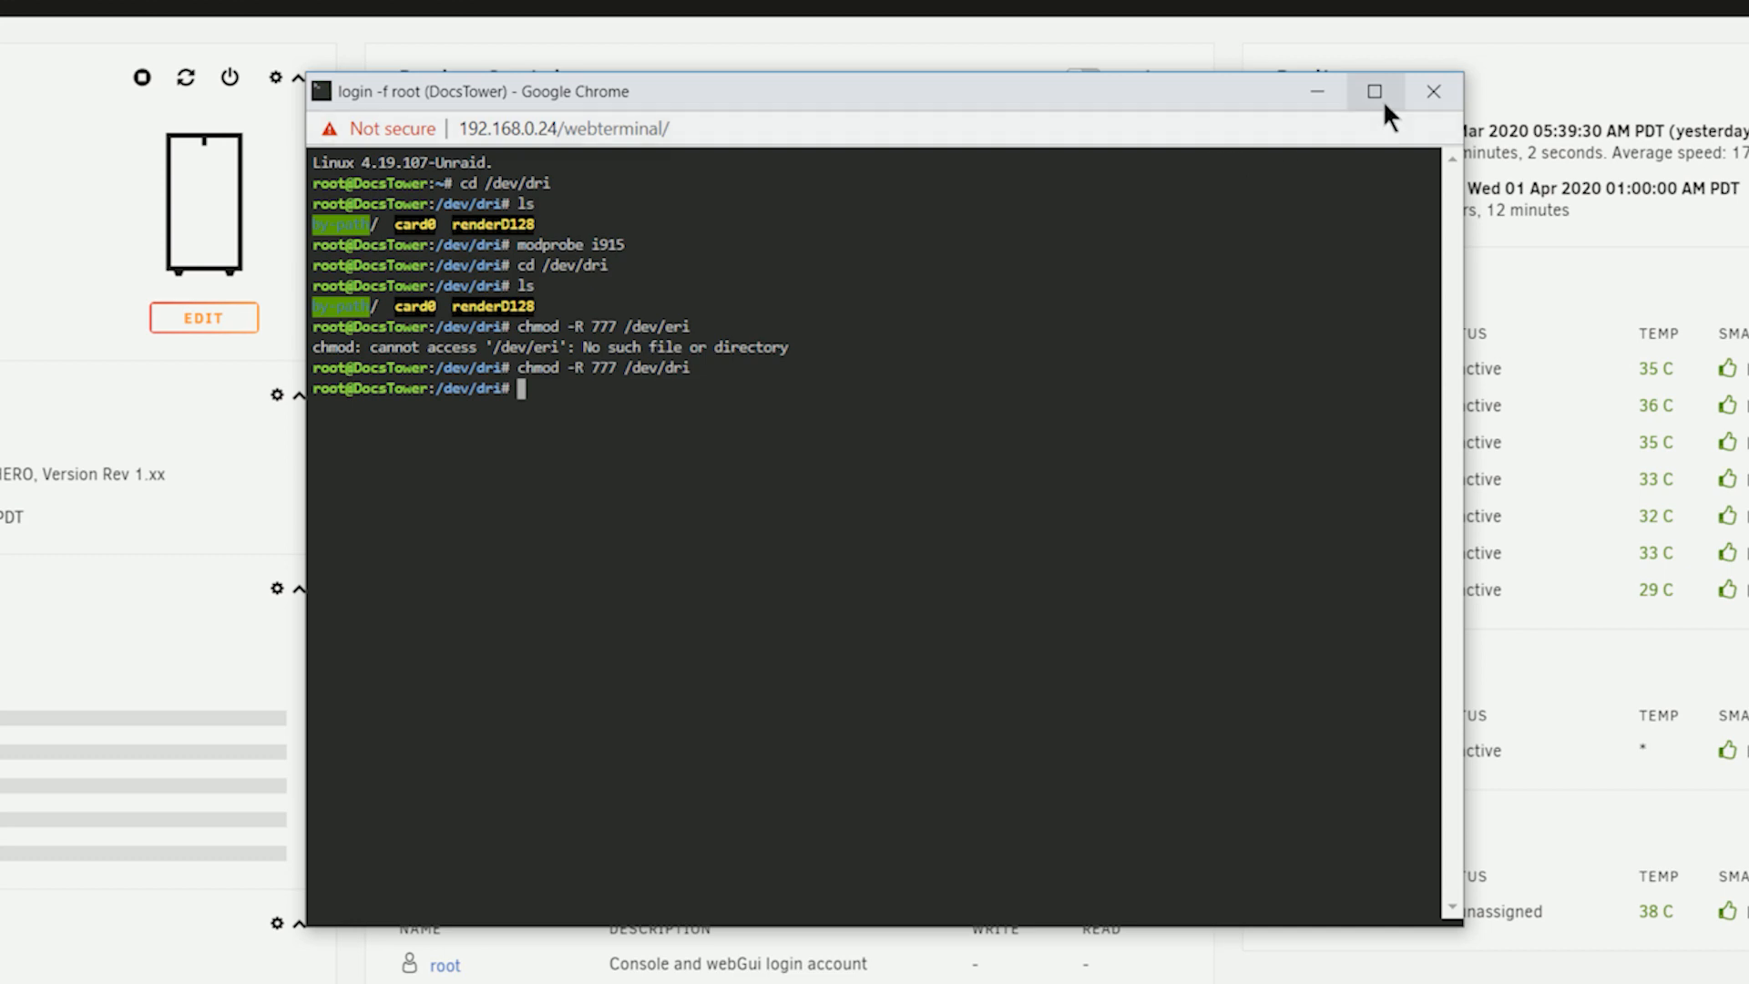
click(1237, 53)
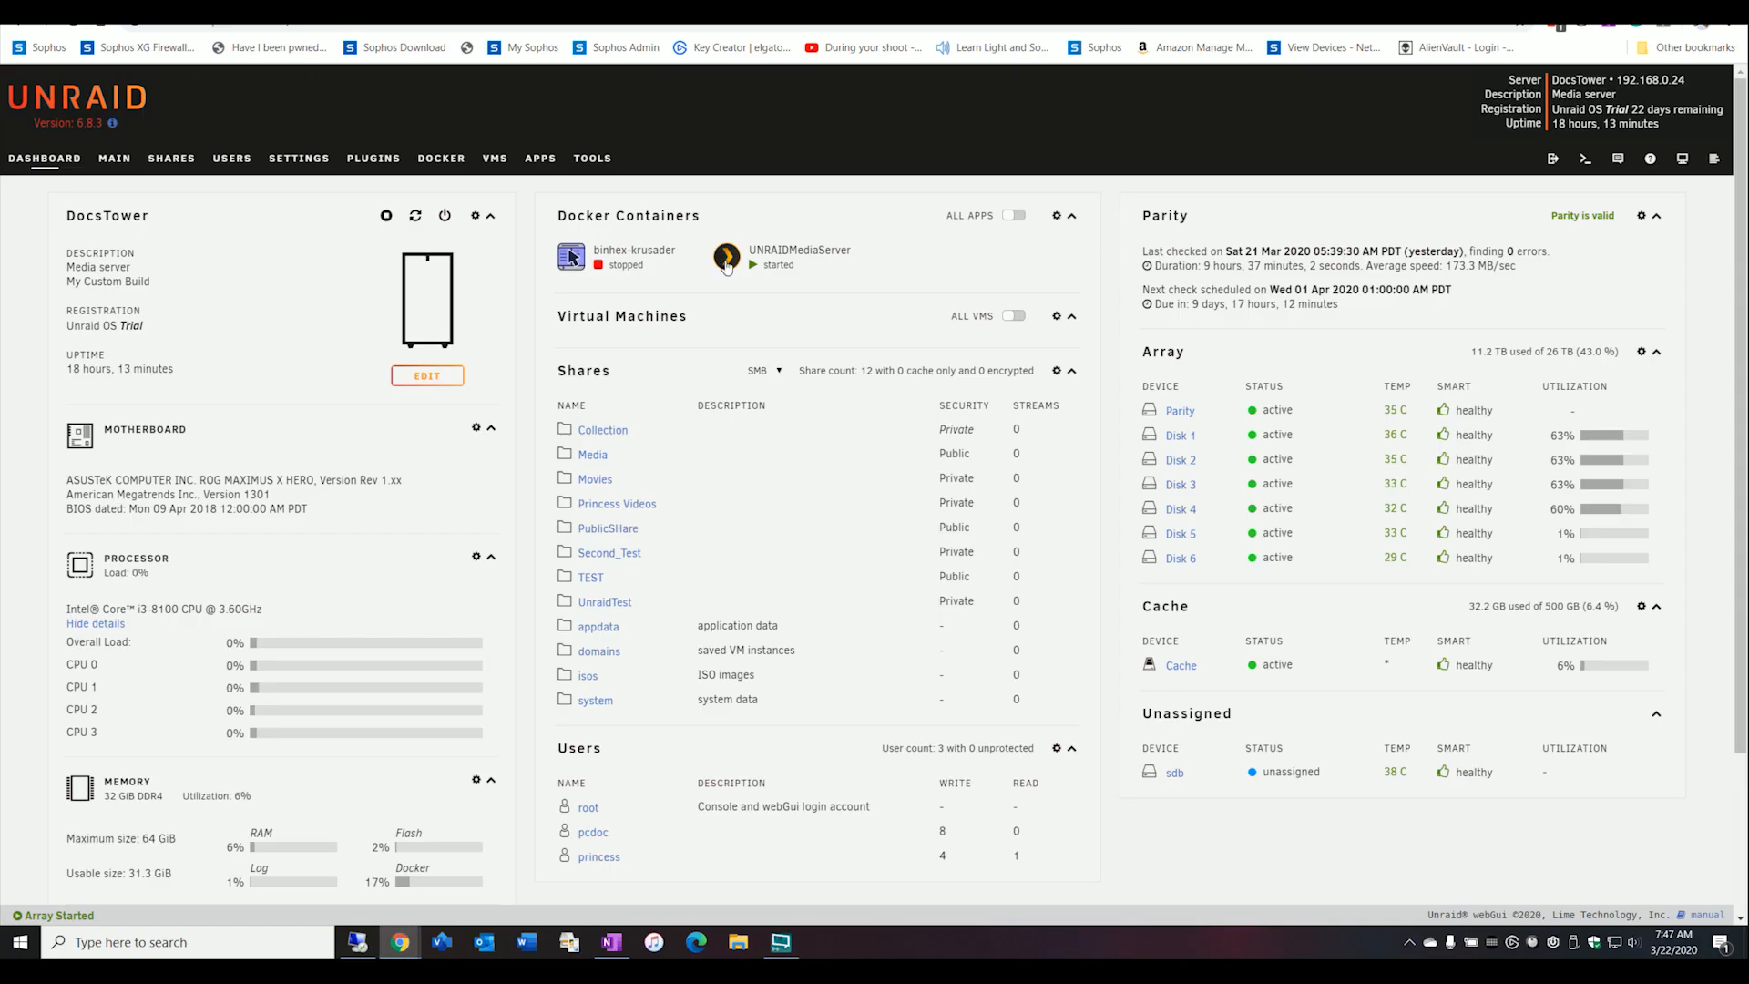
Open the UNRAIDMediaServer container's configuration for editing and show its path, key and device entries.
click(651, 143)
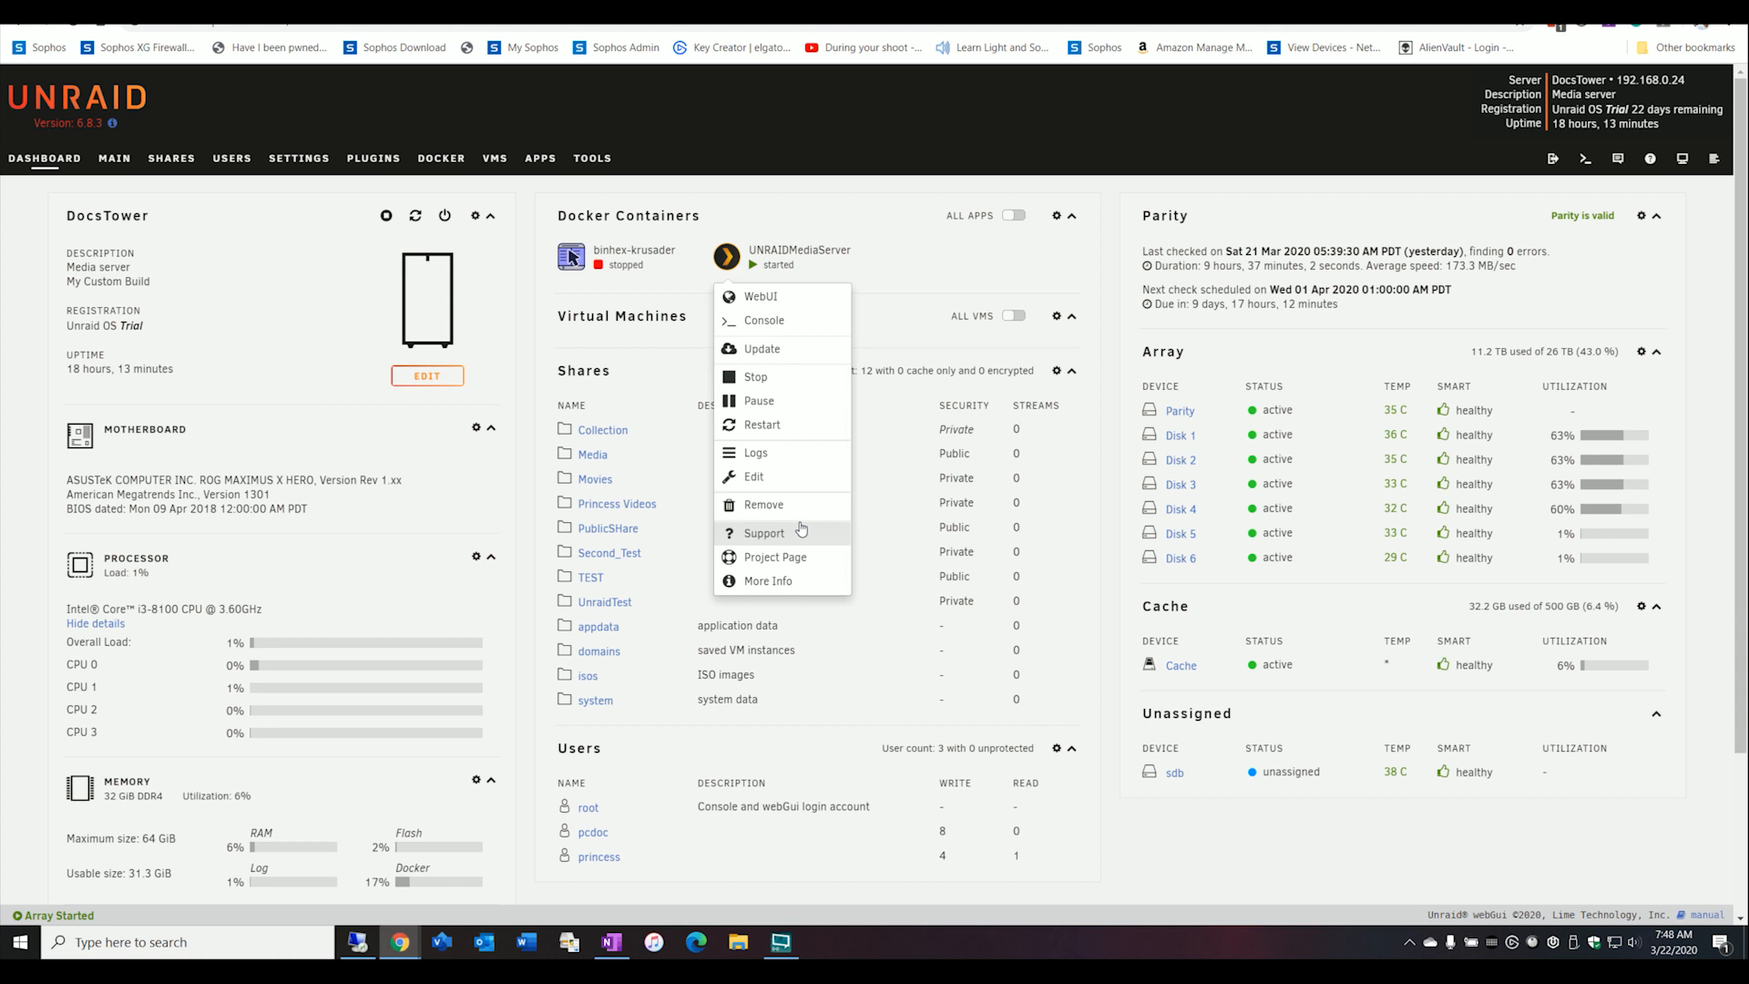
click(753, 477)
scroll(931, 829, down, 5)
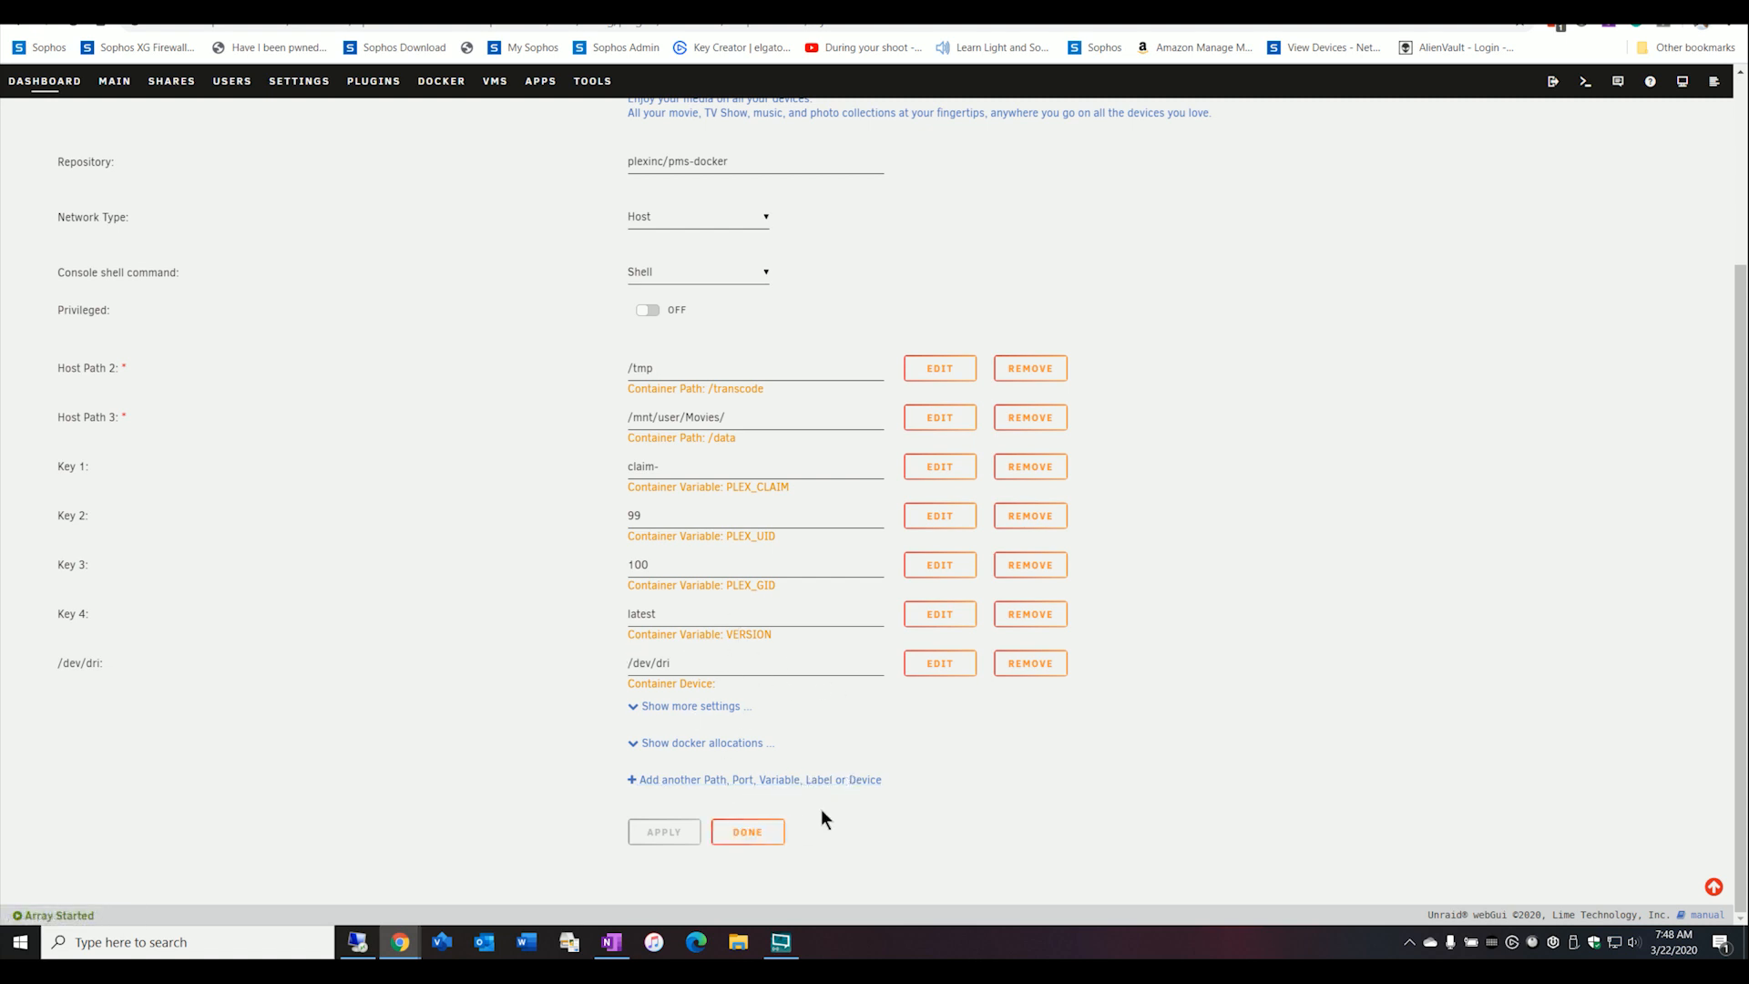
click(789, 782)
click(829, 342)
click(818, 422)
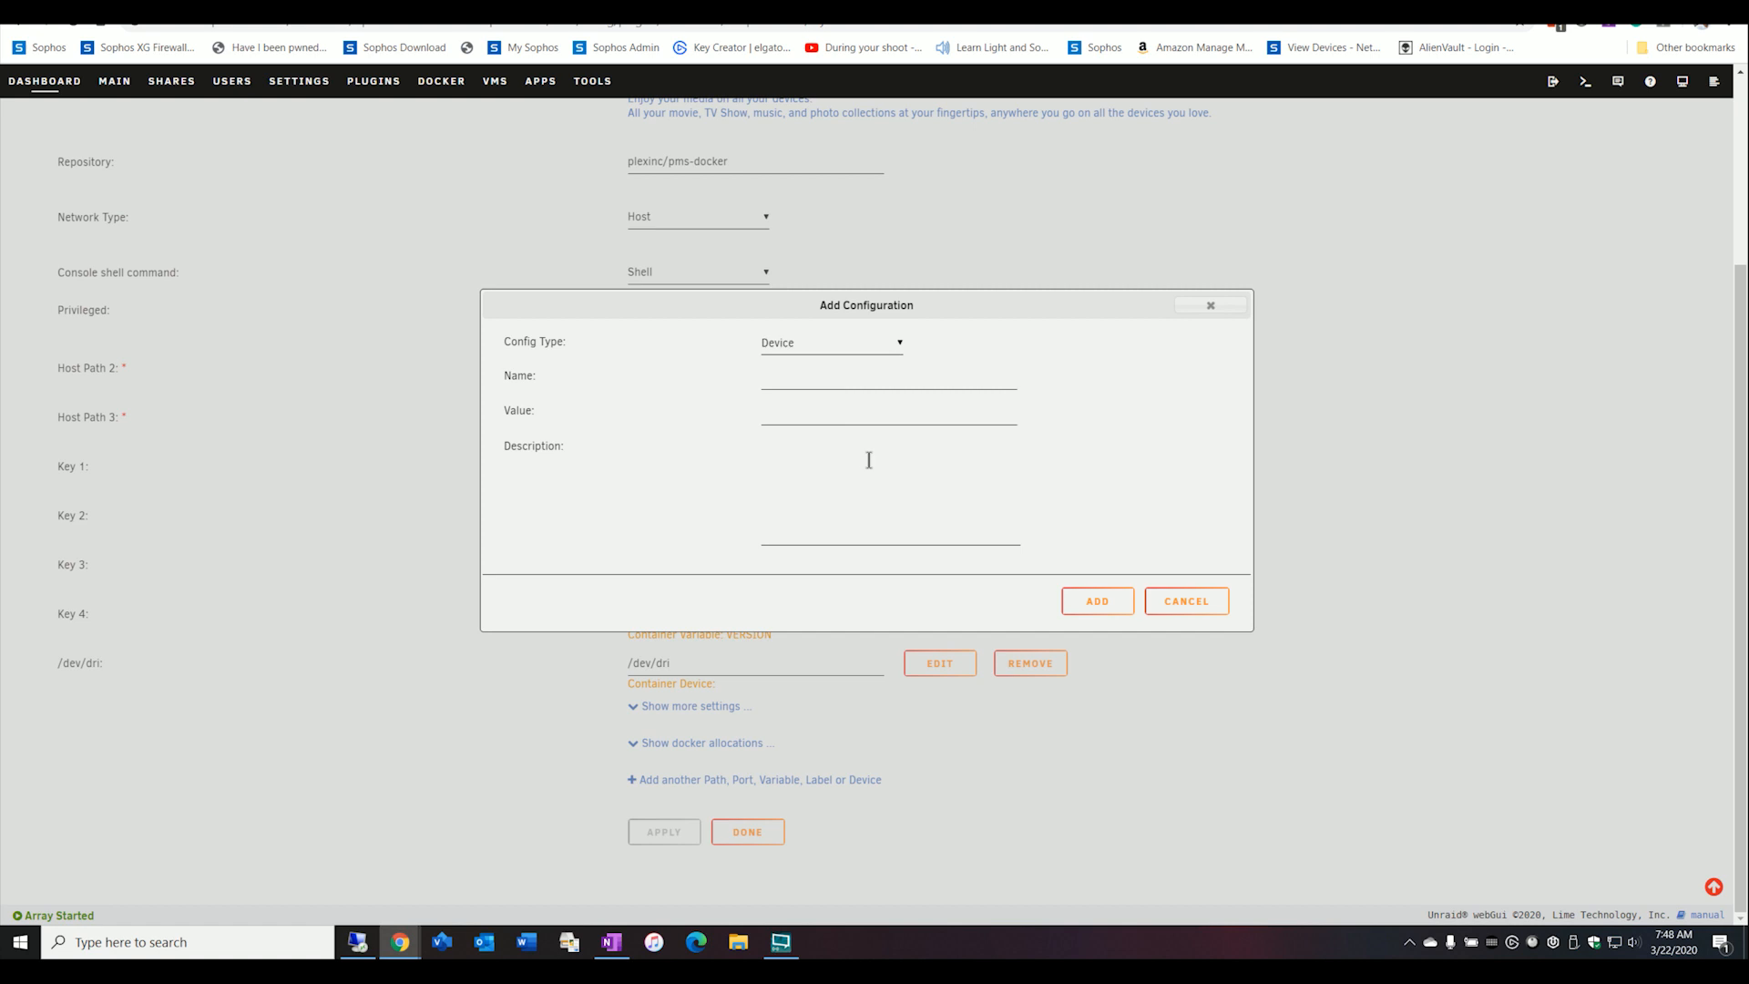
click(800, 382)
text(/dev)
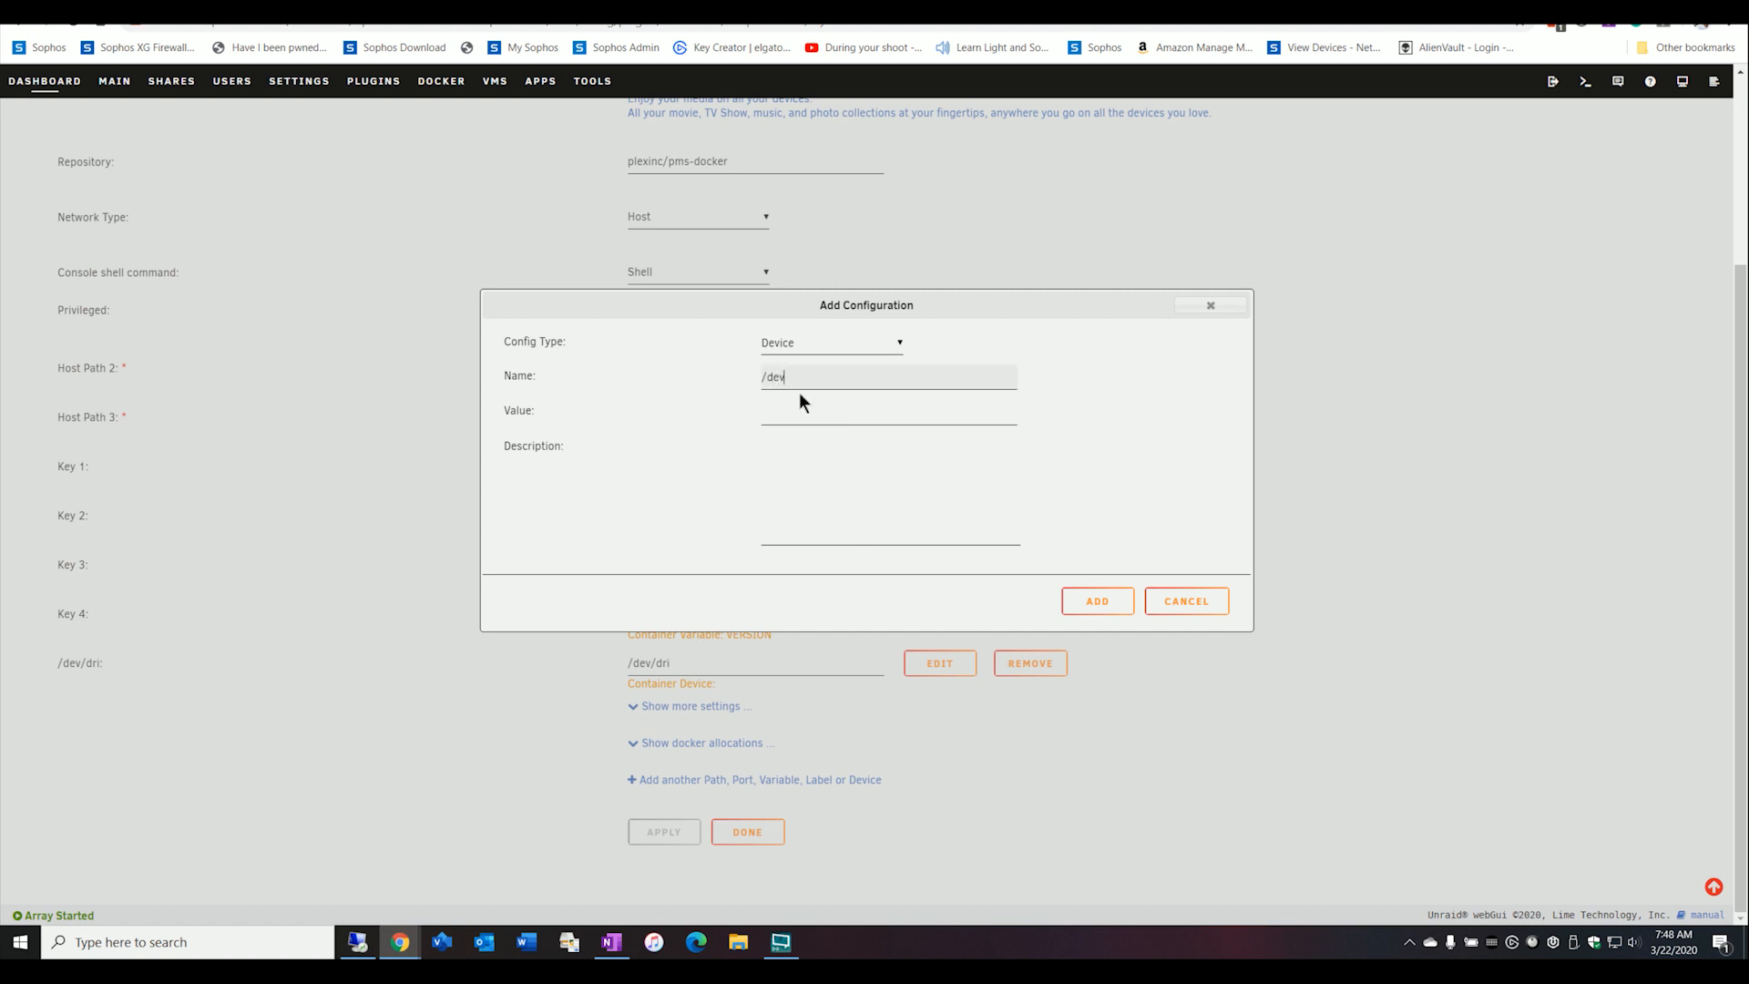
text(/dri)
key(Tab)
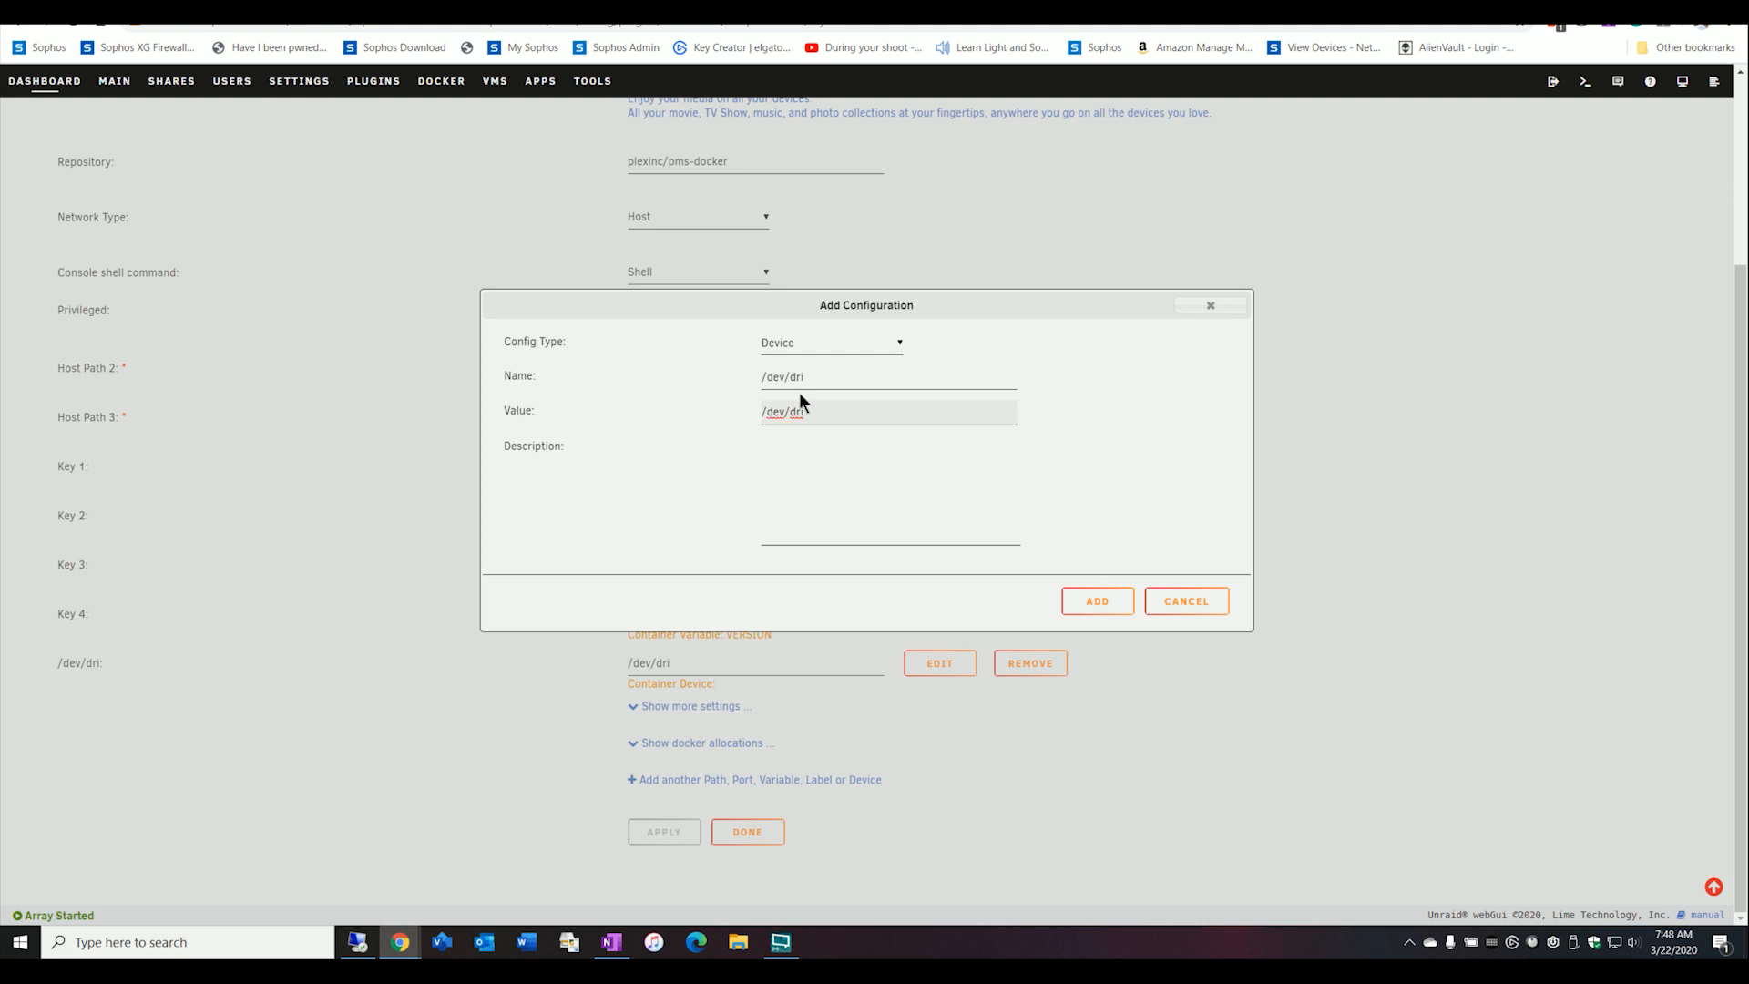
click(1186, 602)
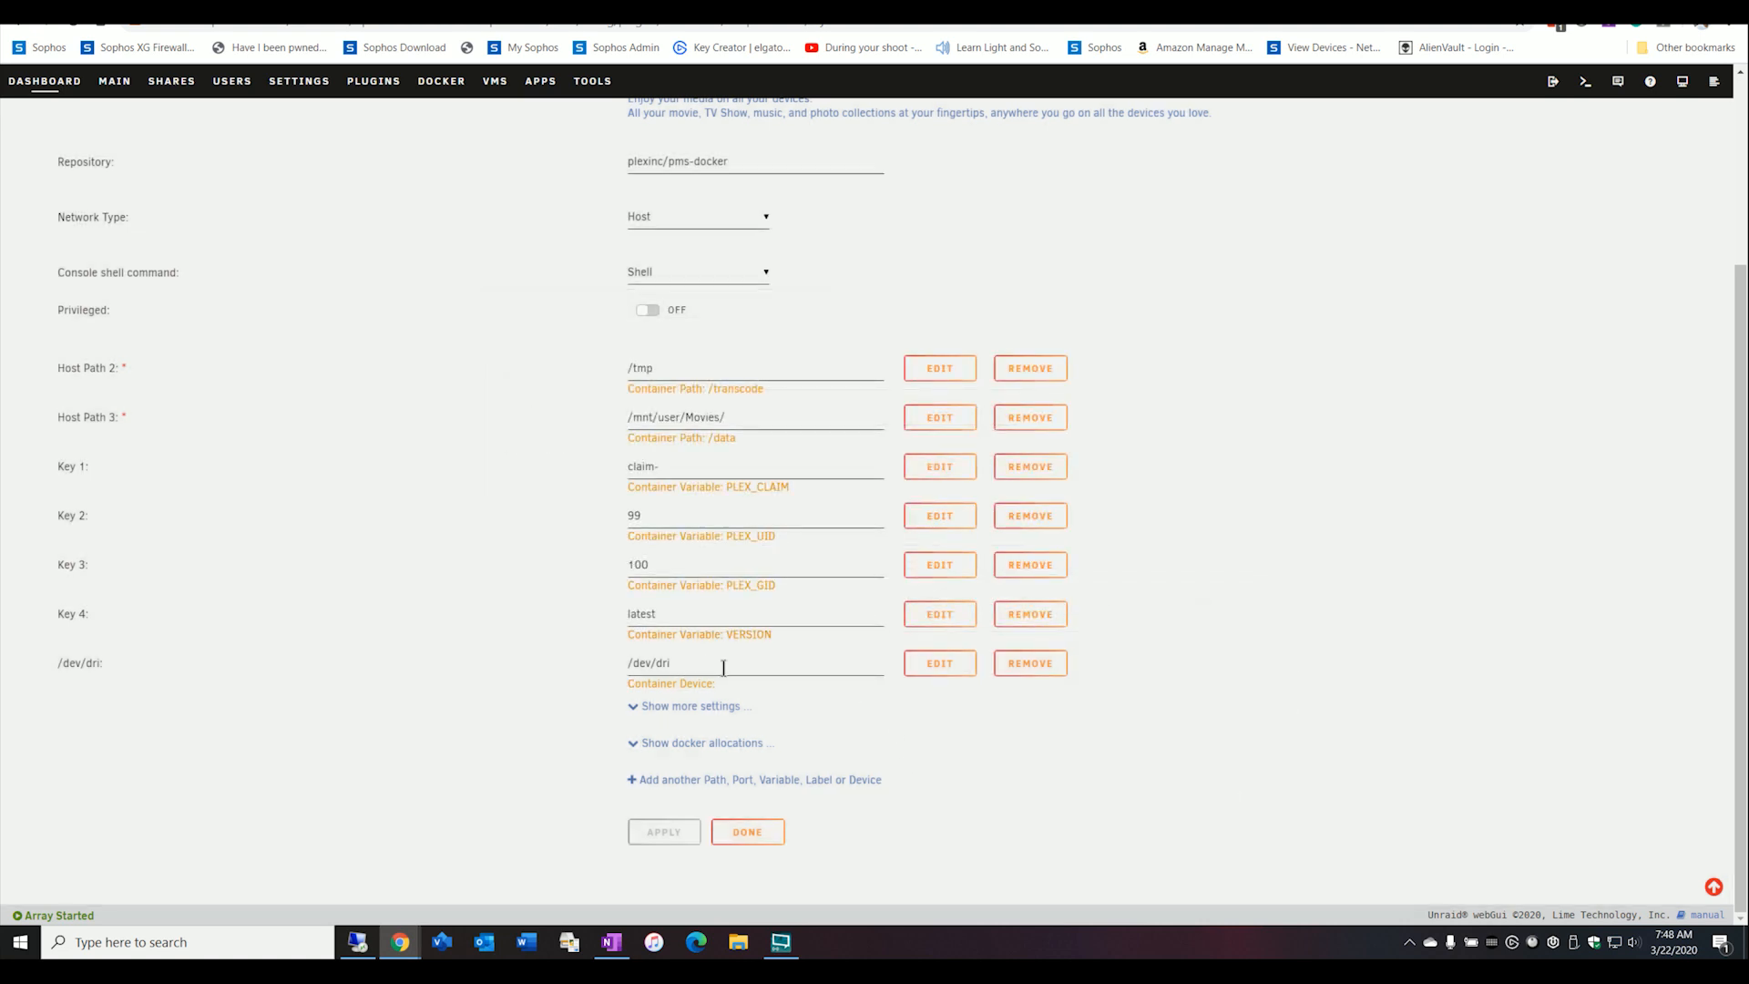
Check the existing /dev/dri device entry and leave the container configuration without changes.
click(948, 682)
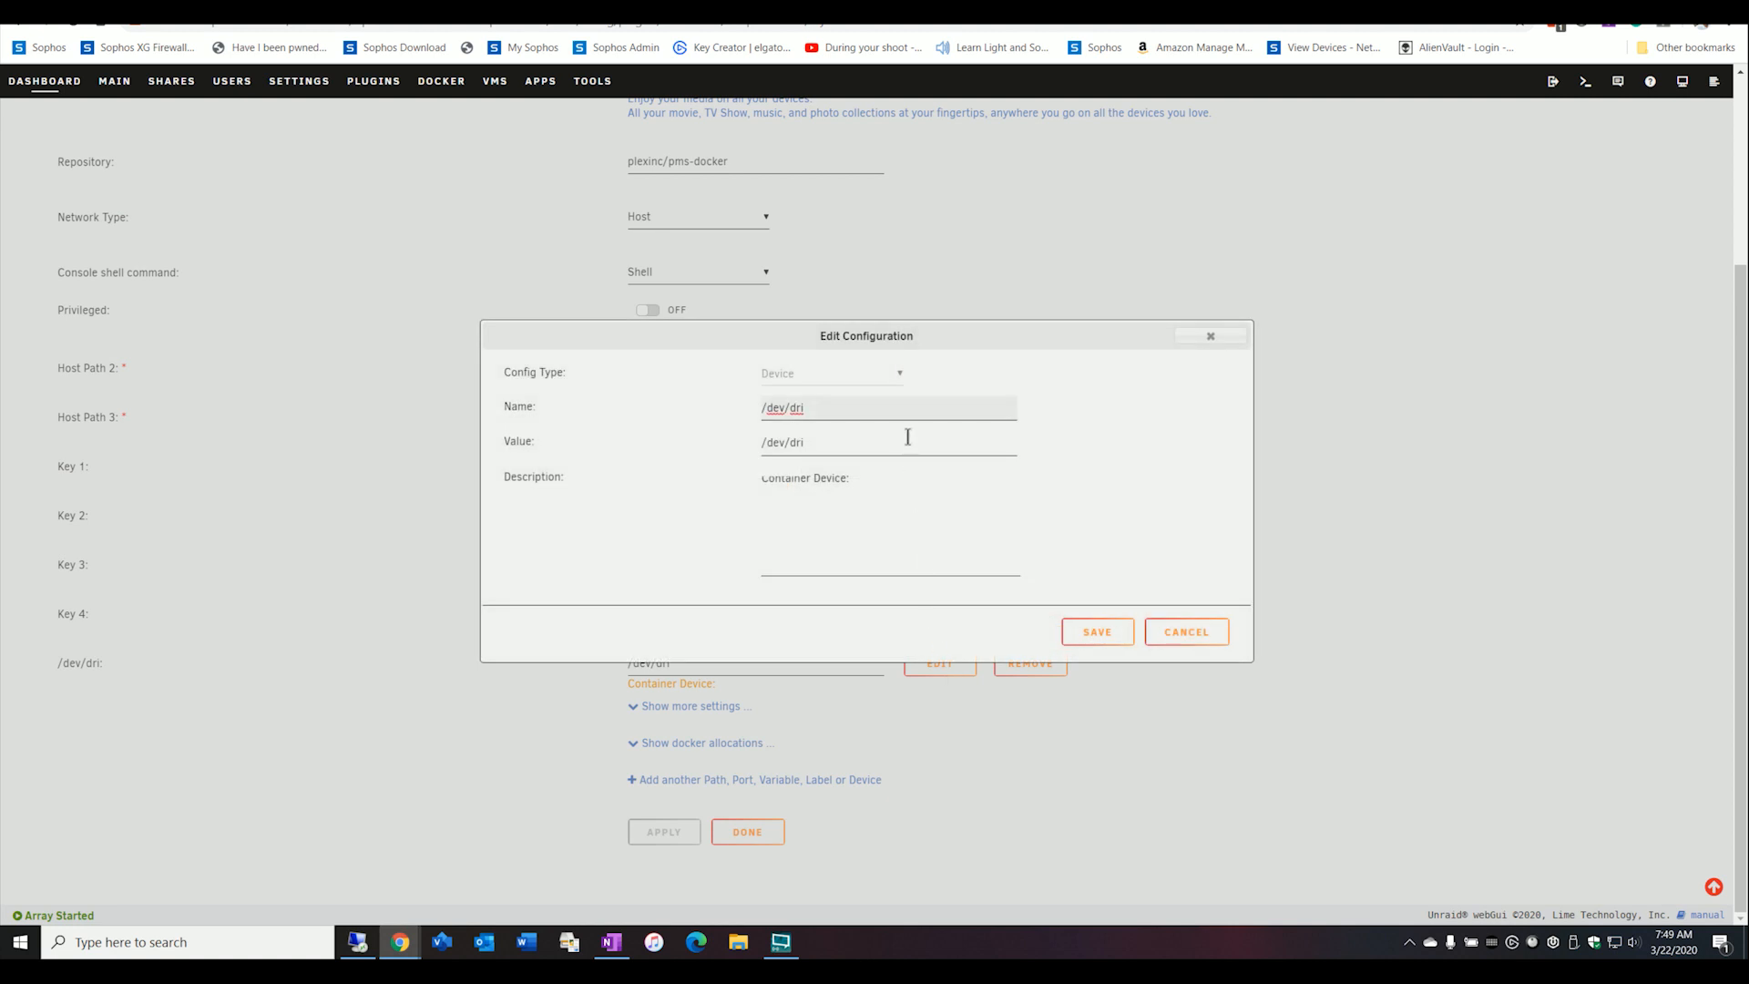
click(1184, 632)
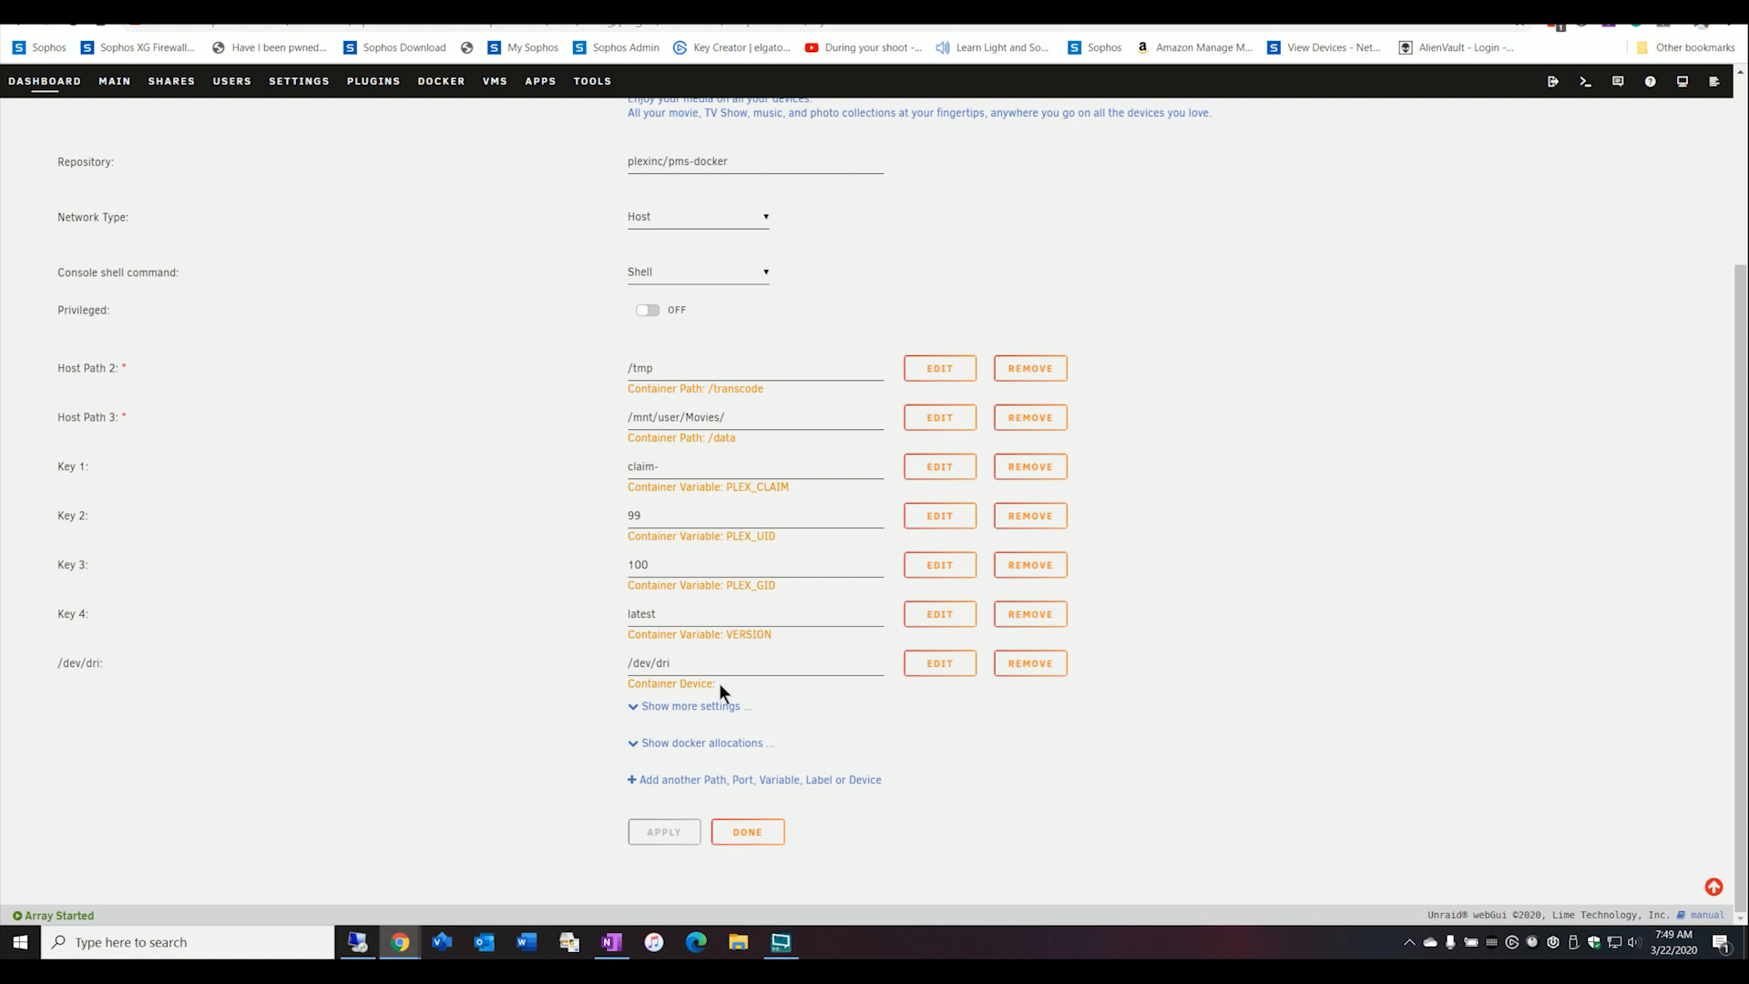
click(729, 834)
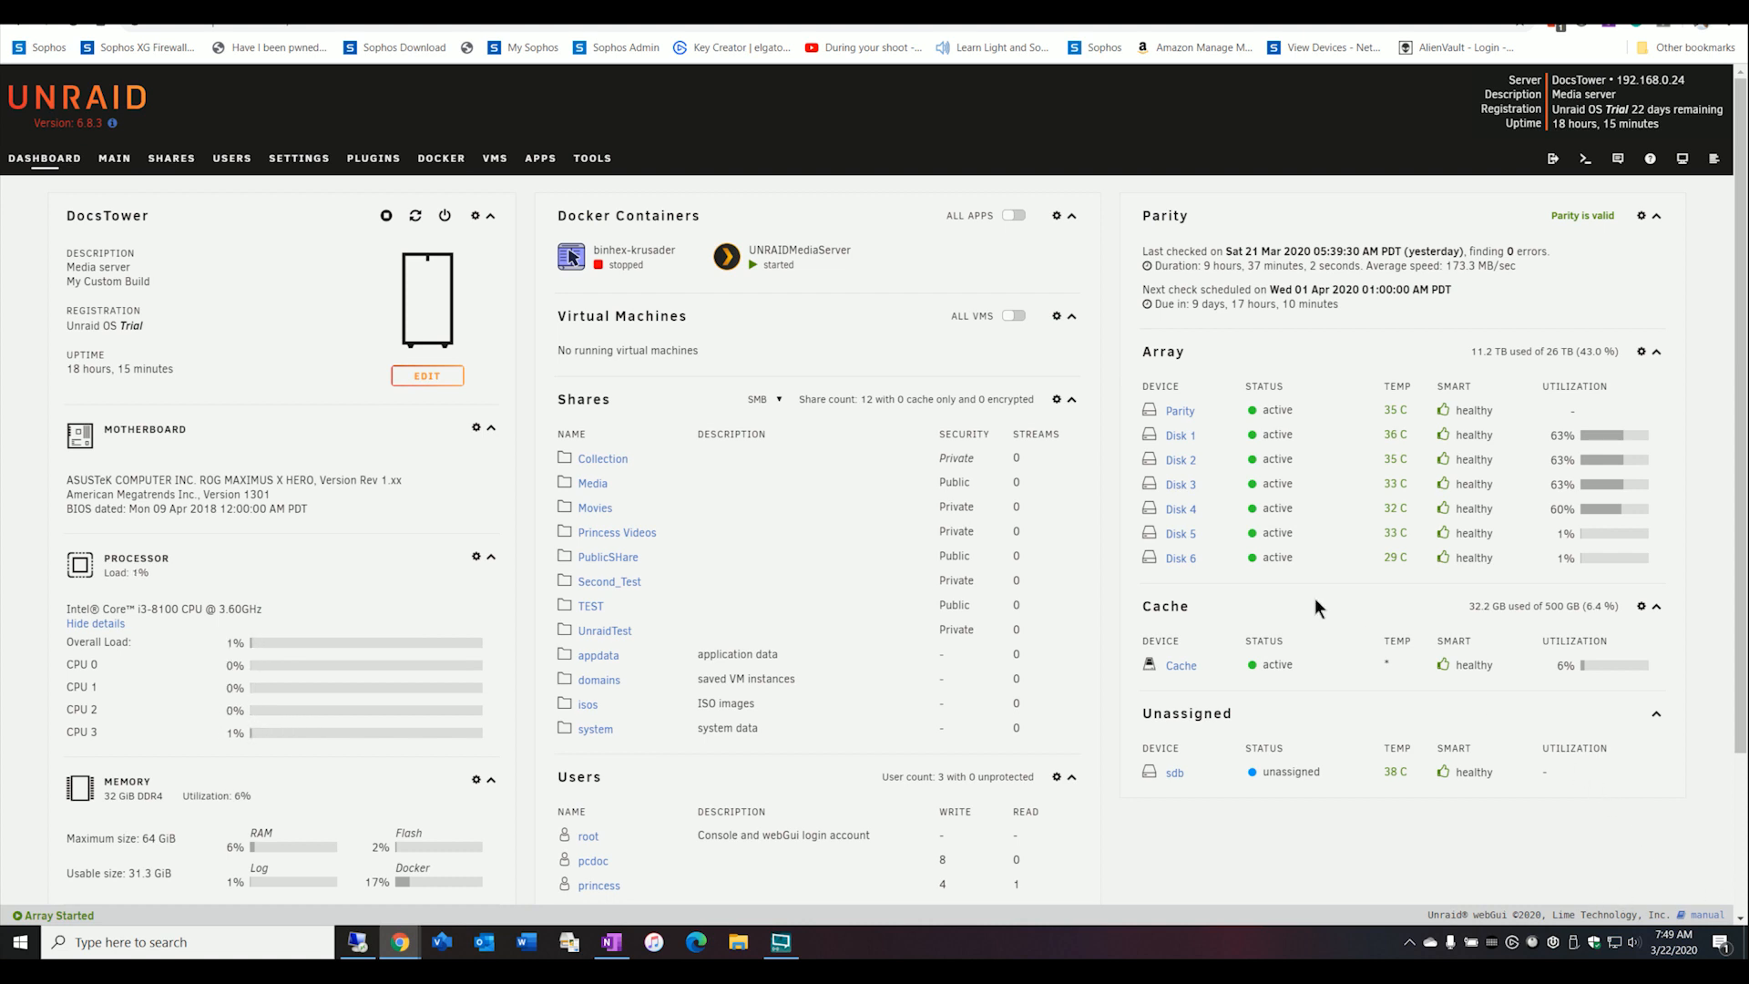
Switch to Plex, review the Transcoder's hardware acceleration settings and open the DocsTower dashboard.
click(727, 258)
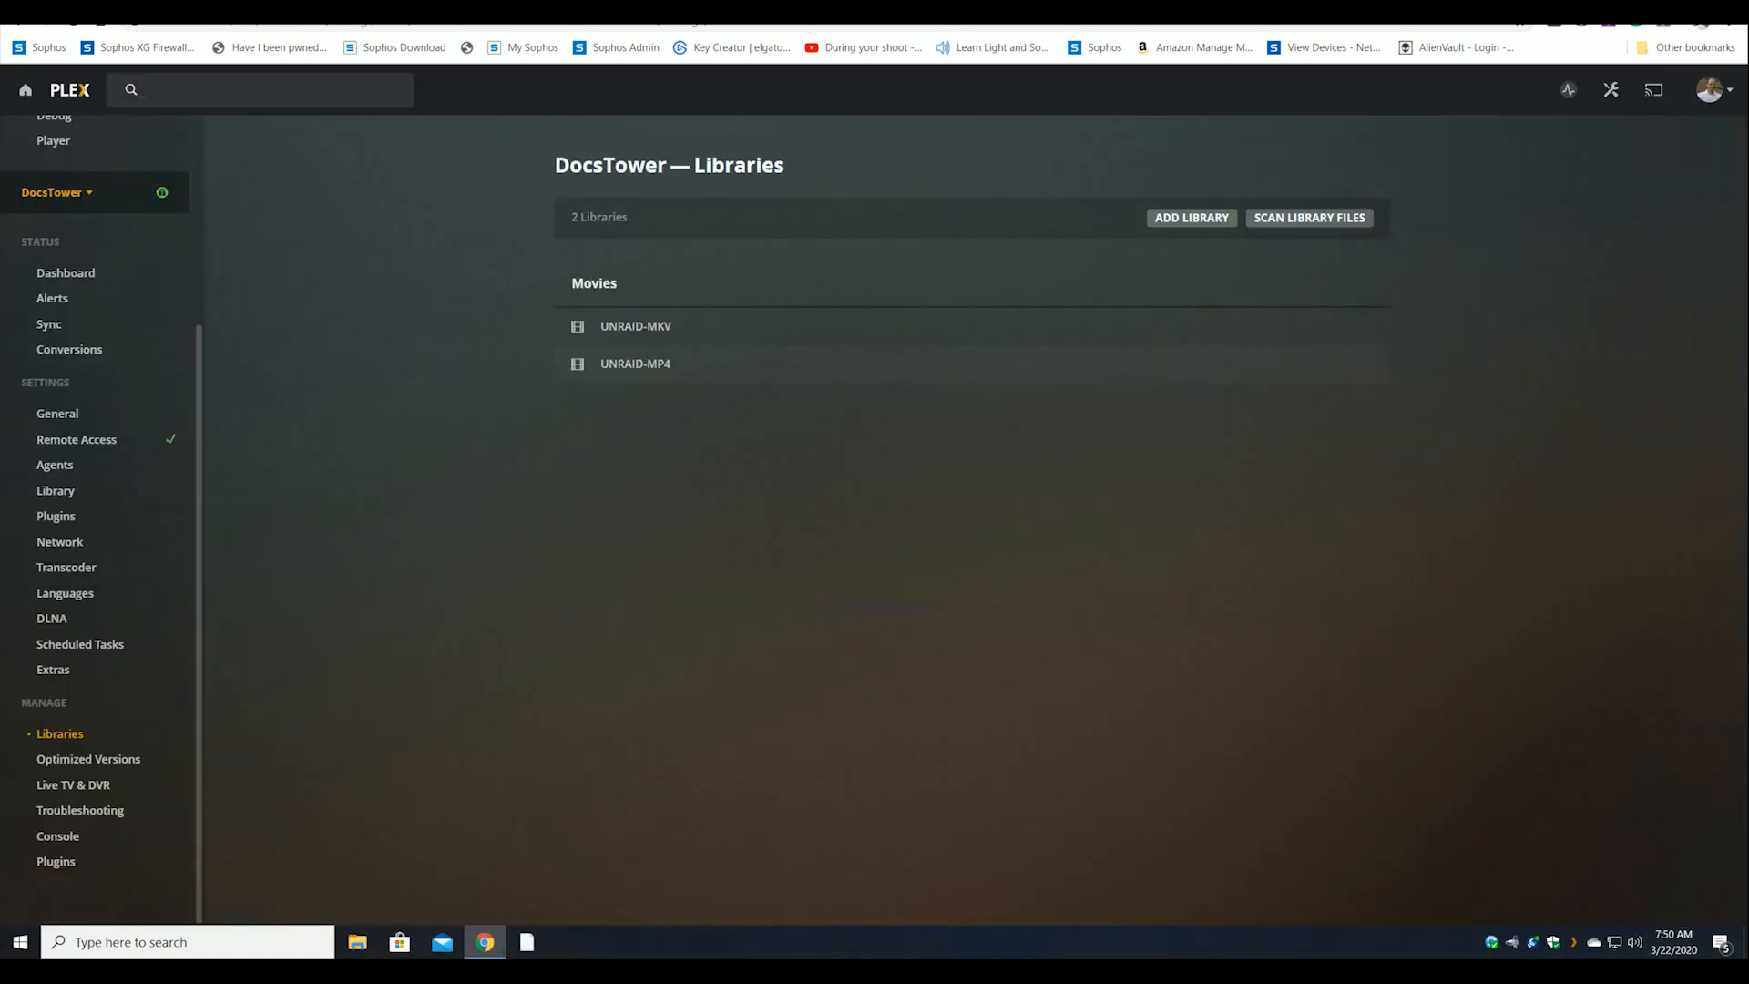
click(66, 566)
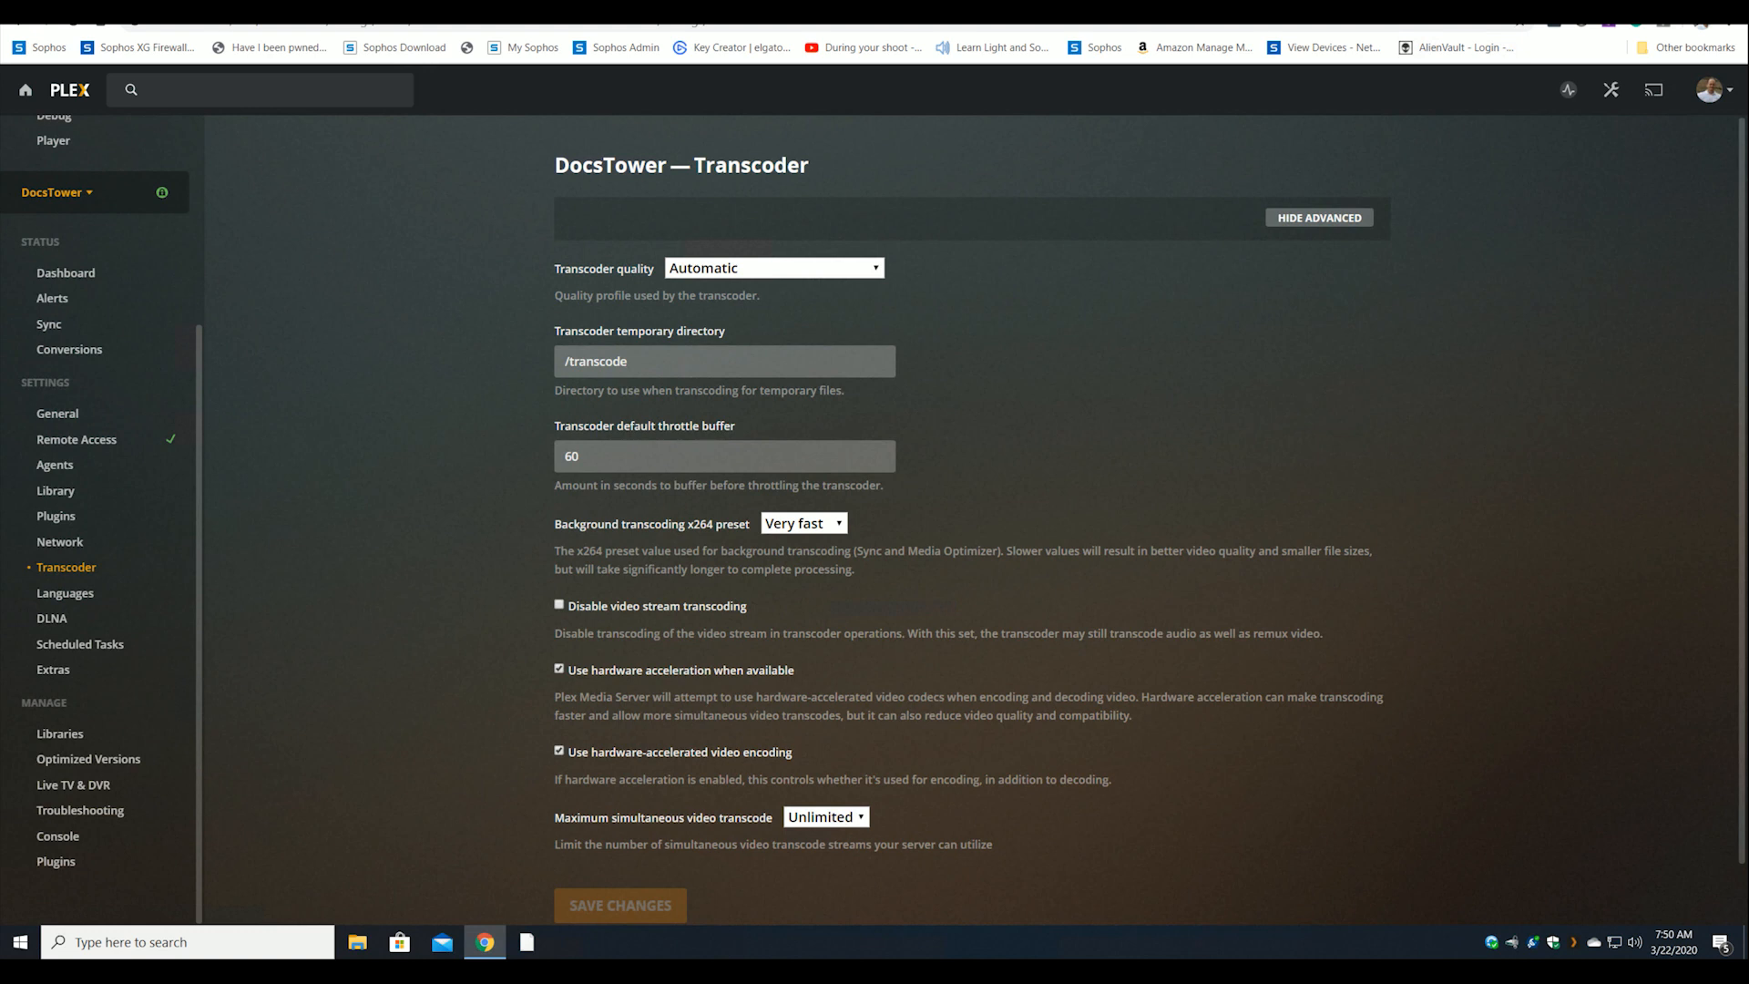
click(1567, 93)
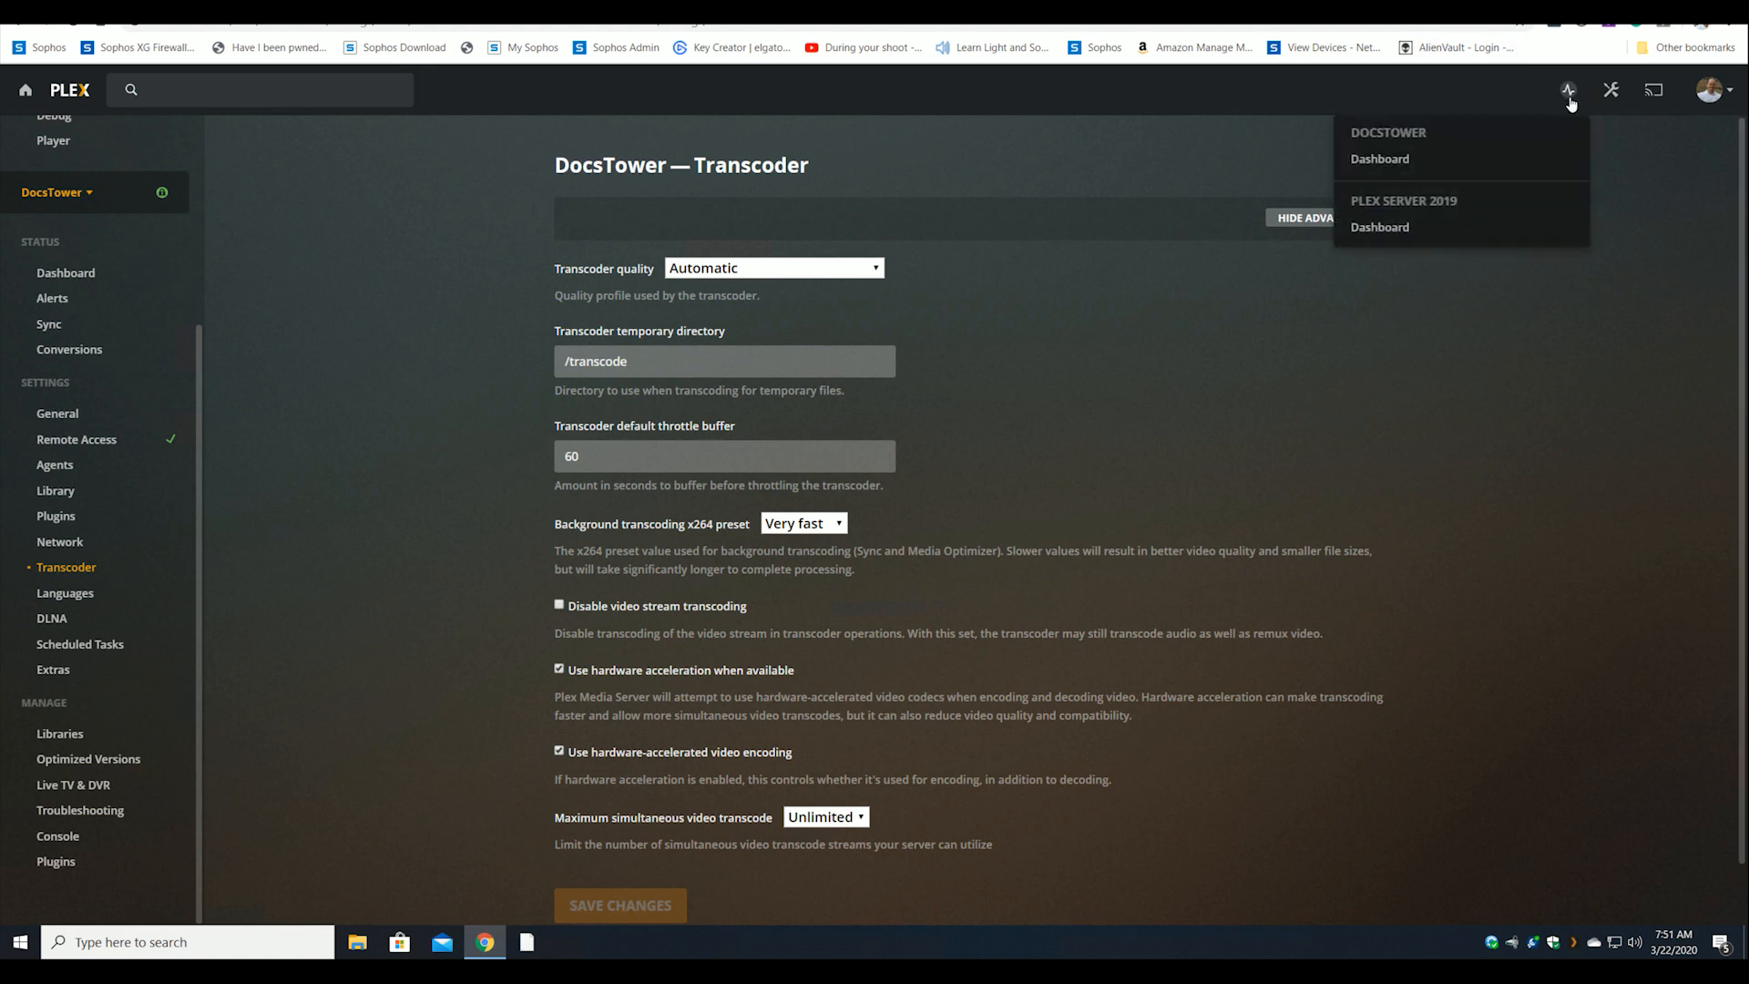
click(1391, 161)
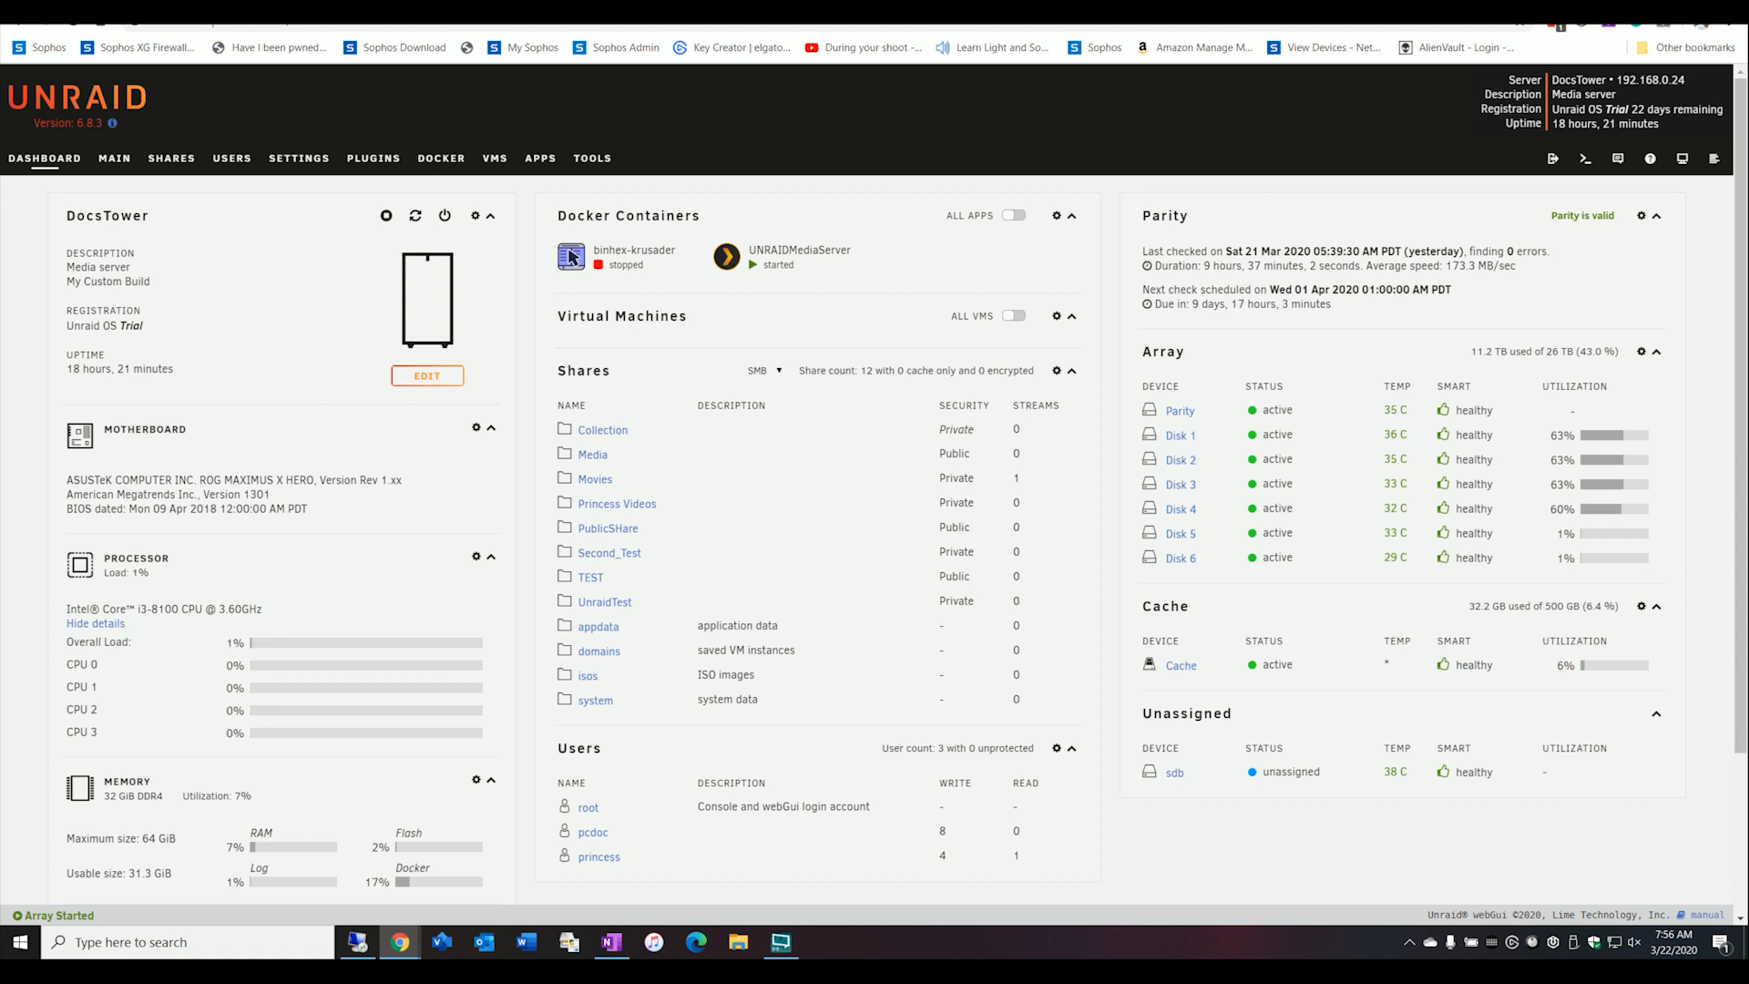
Open /boot/config/go in nano from the Unraid terminal to review its startup commands, then exit and close the terminal.
click(1584, 159)
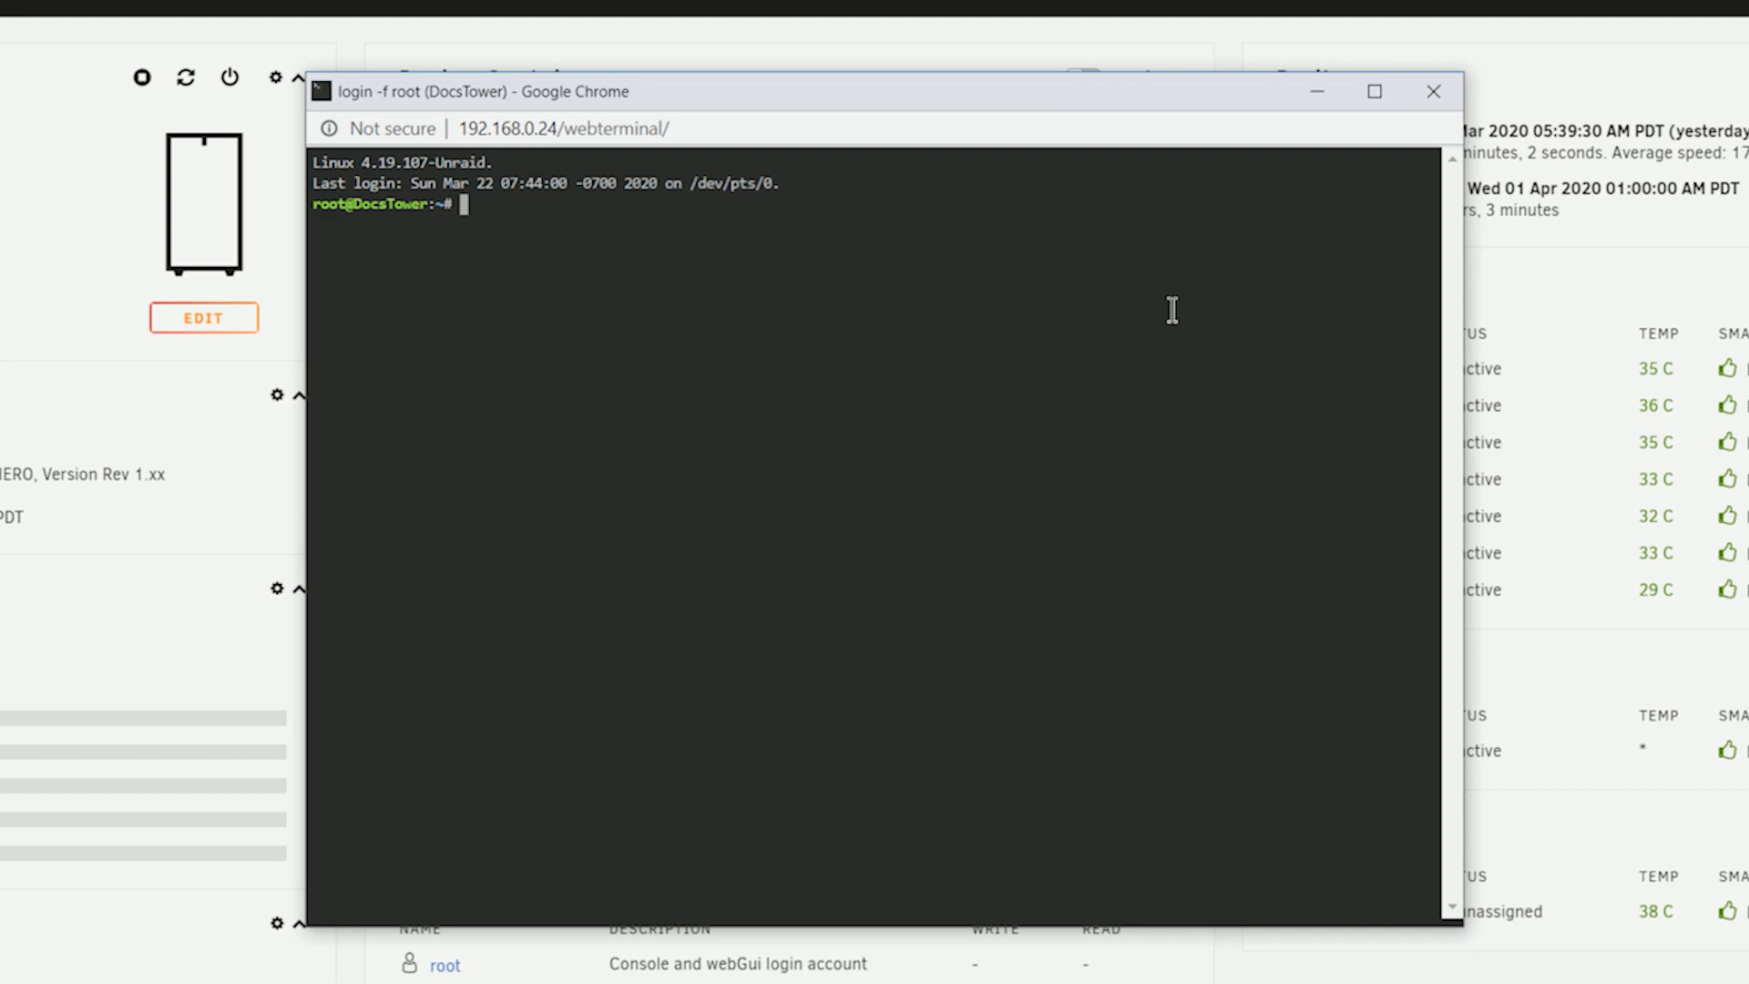
text(nano /boot/conf)
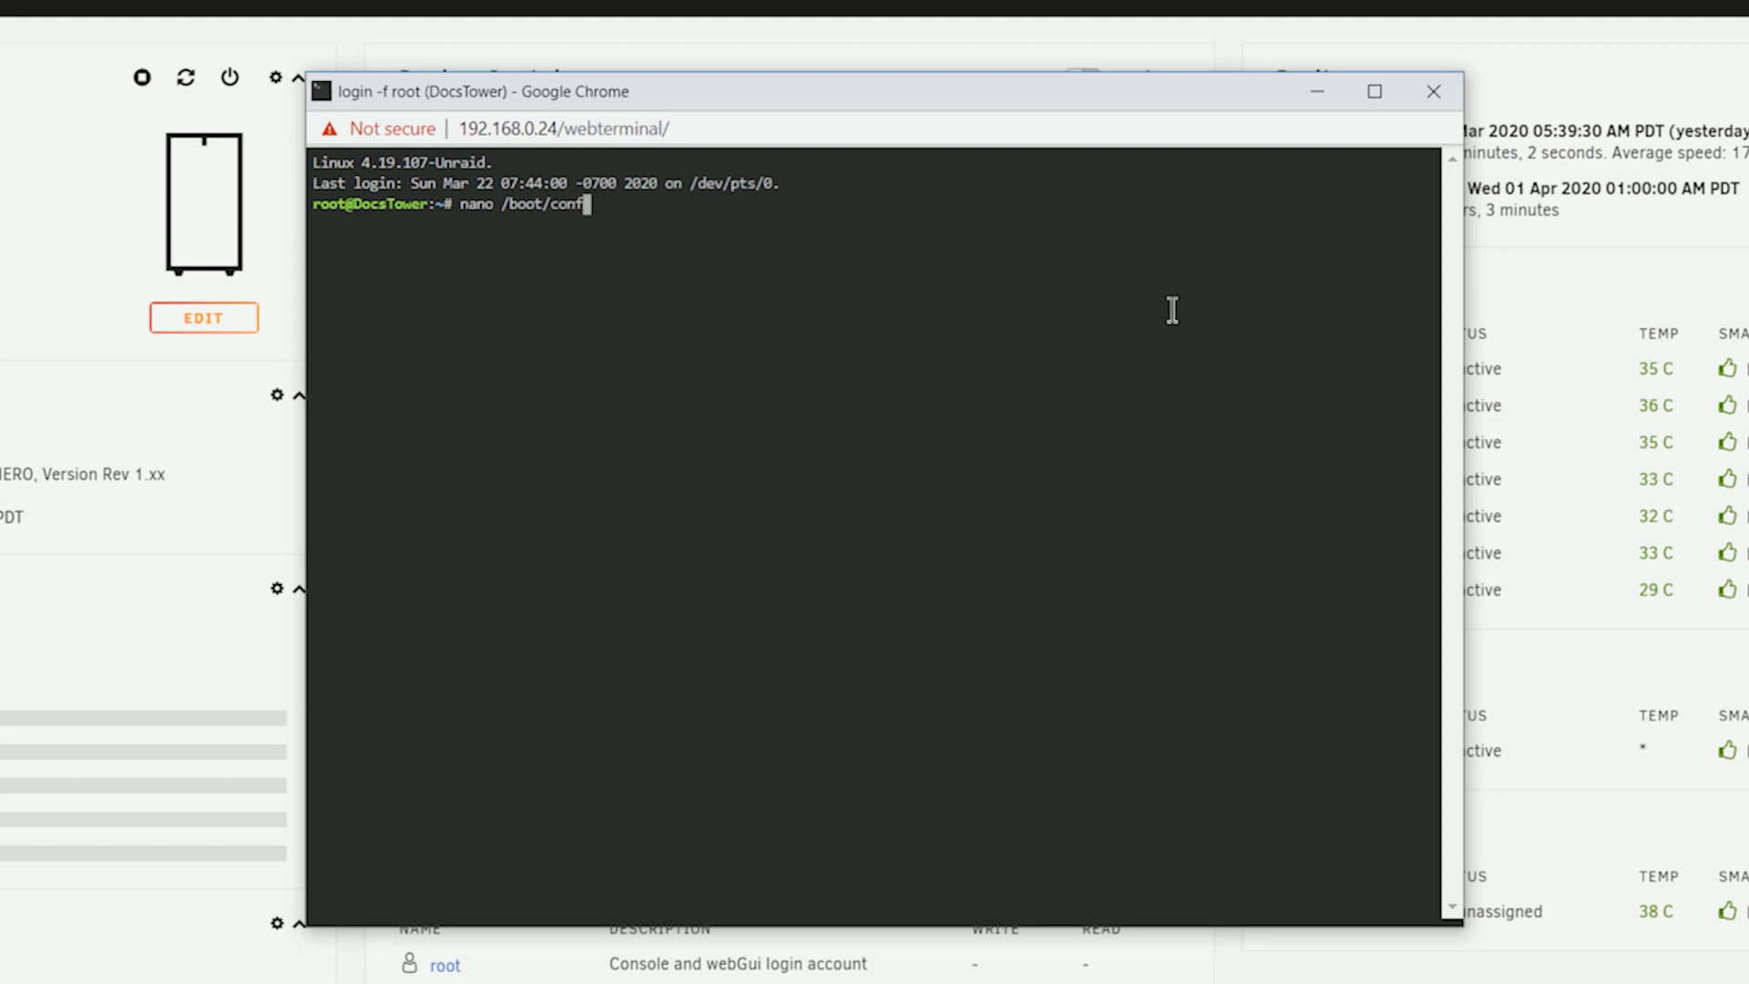
text(ig/go)
key(Return)
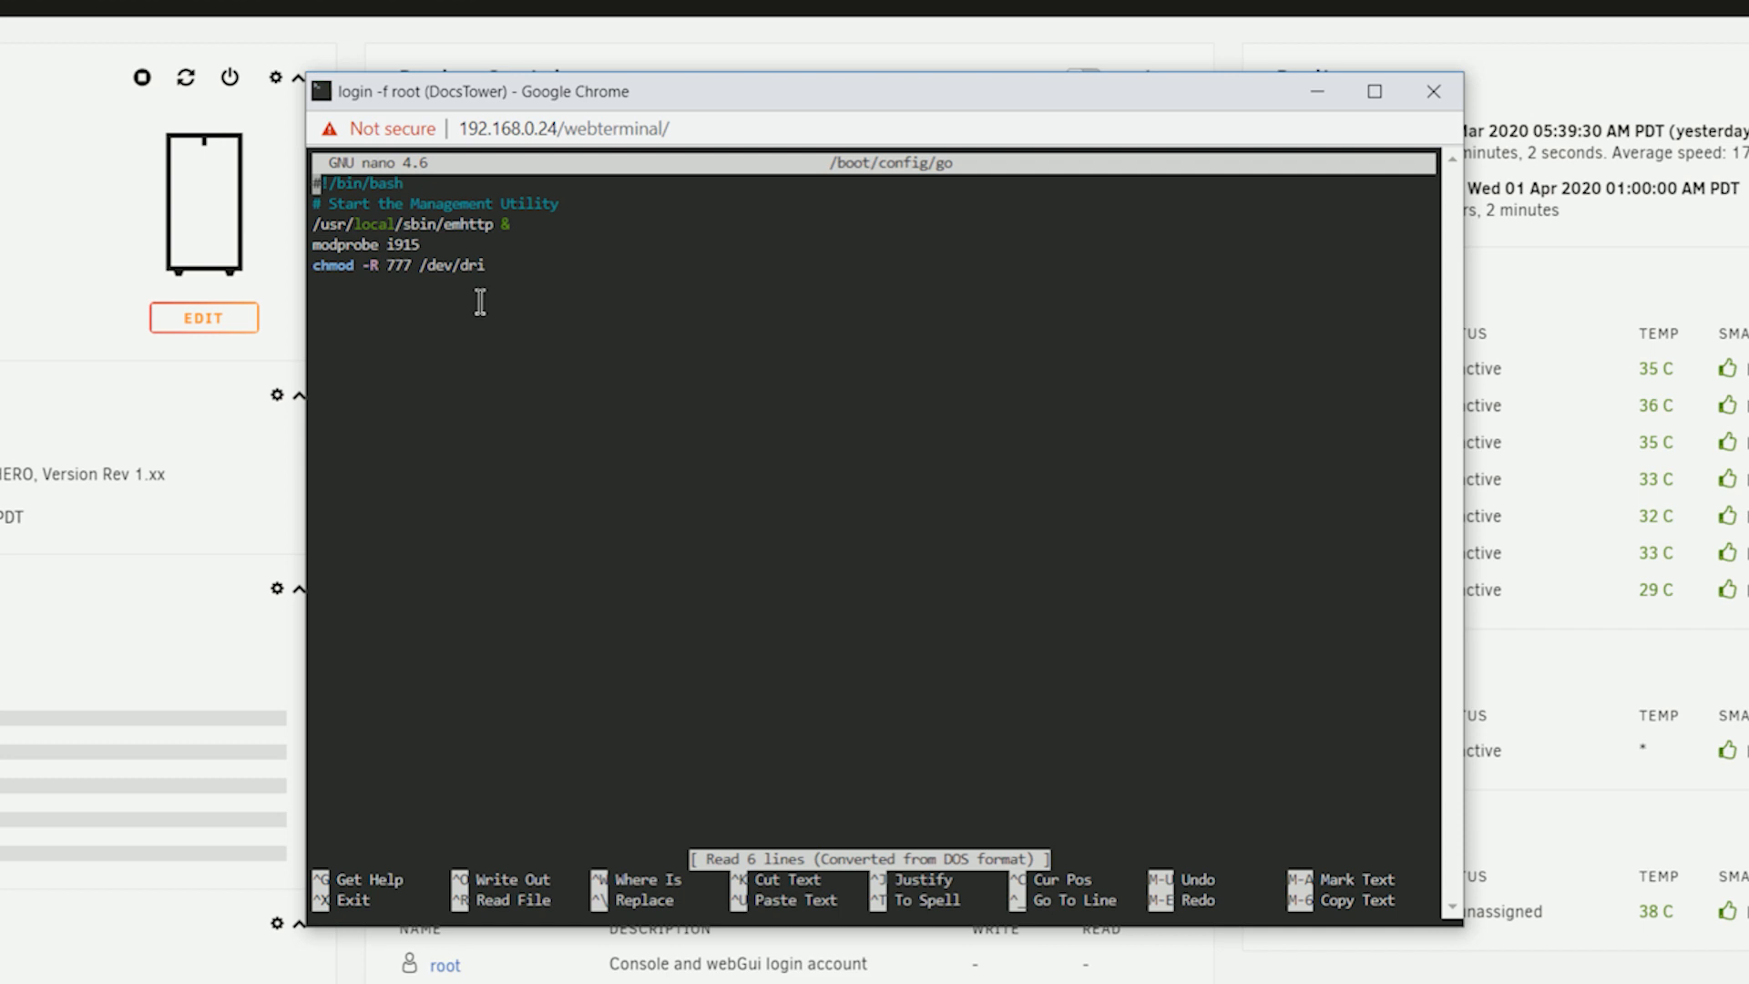
key(ctrl+x)
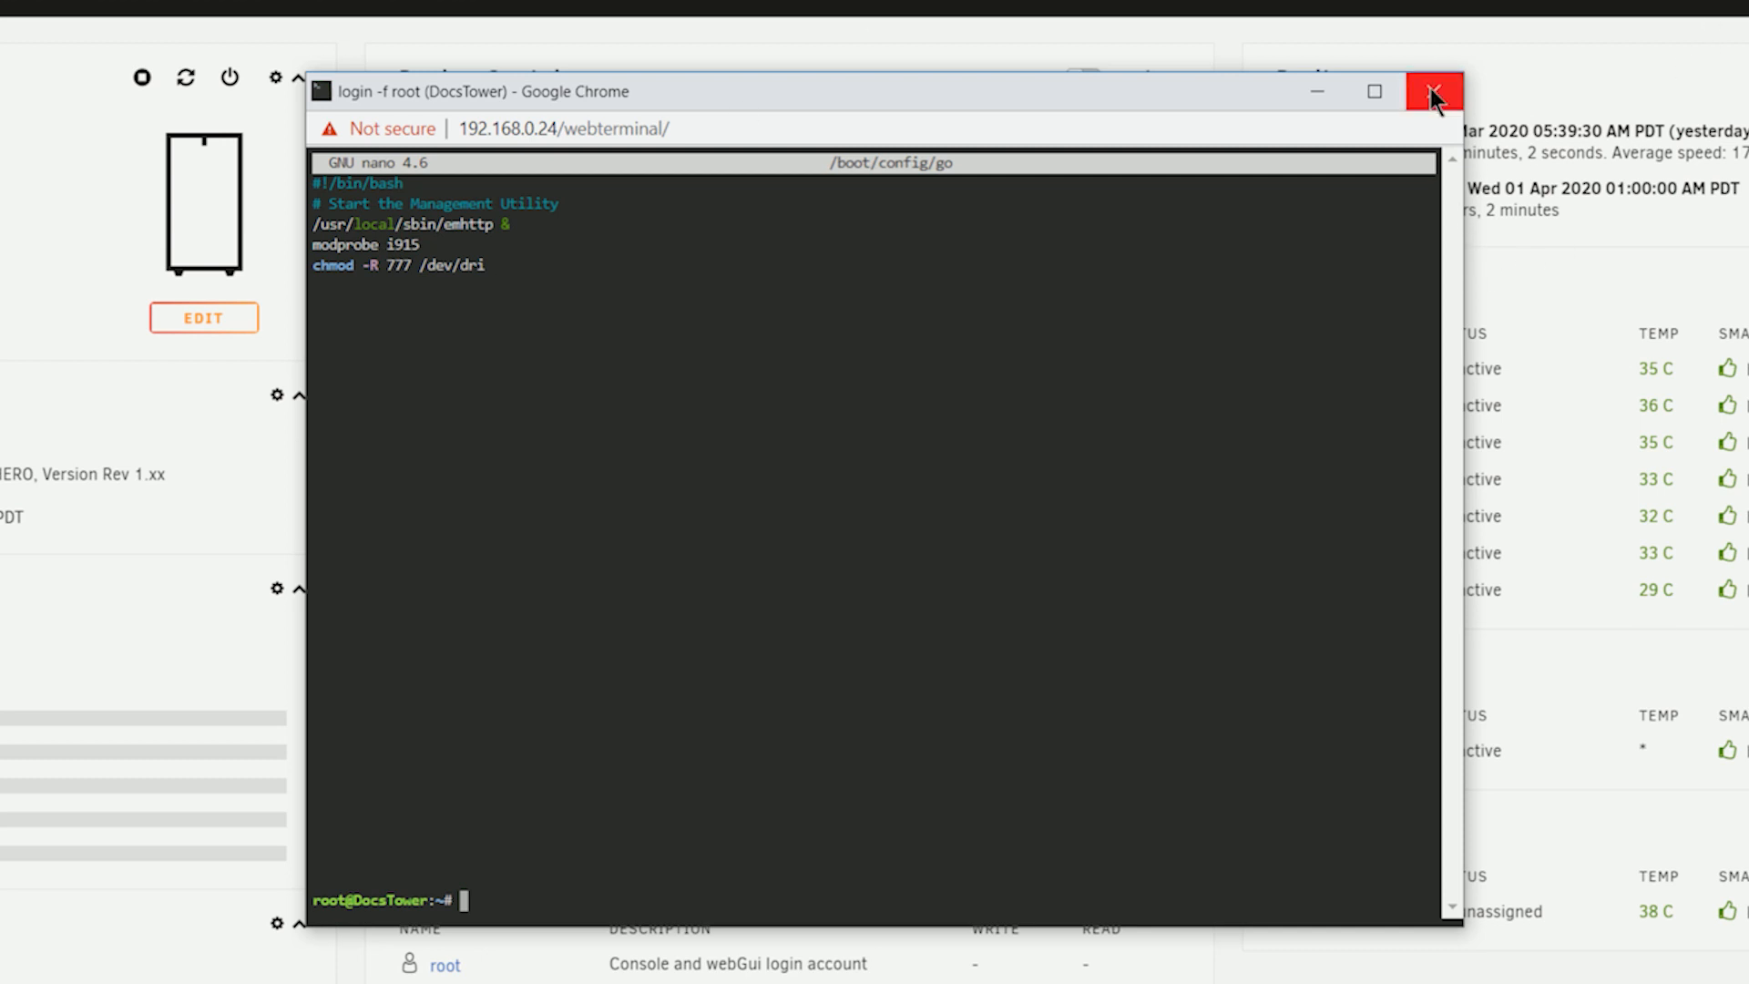
click(1430, 89)
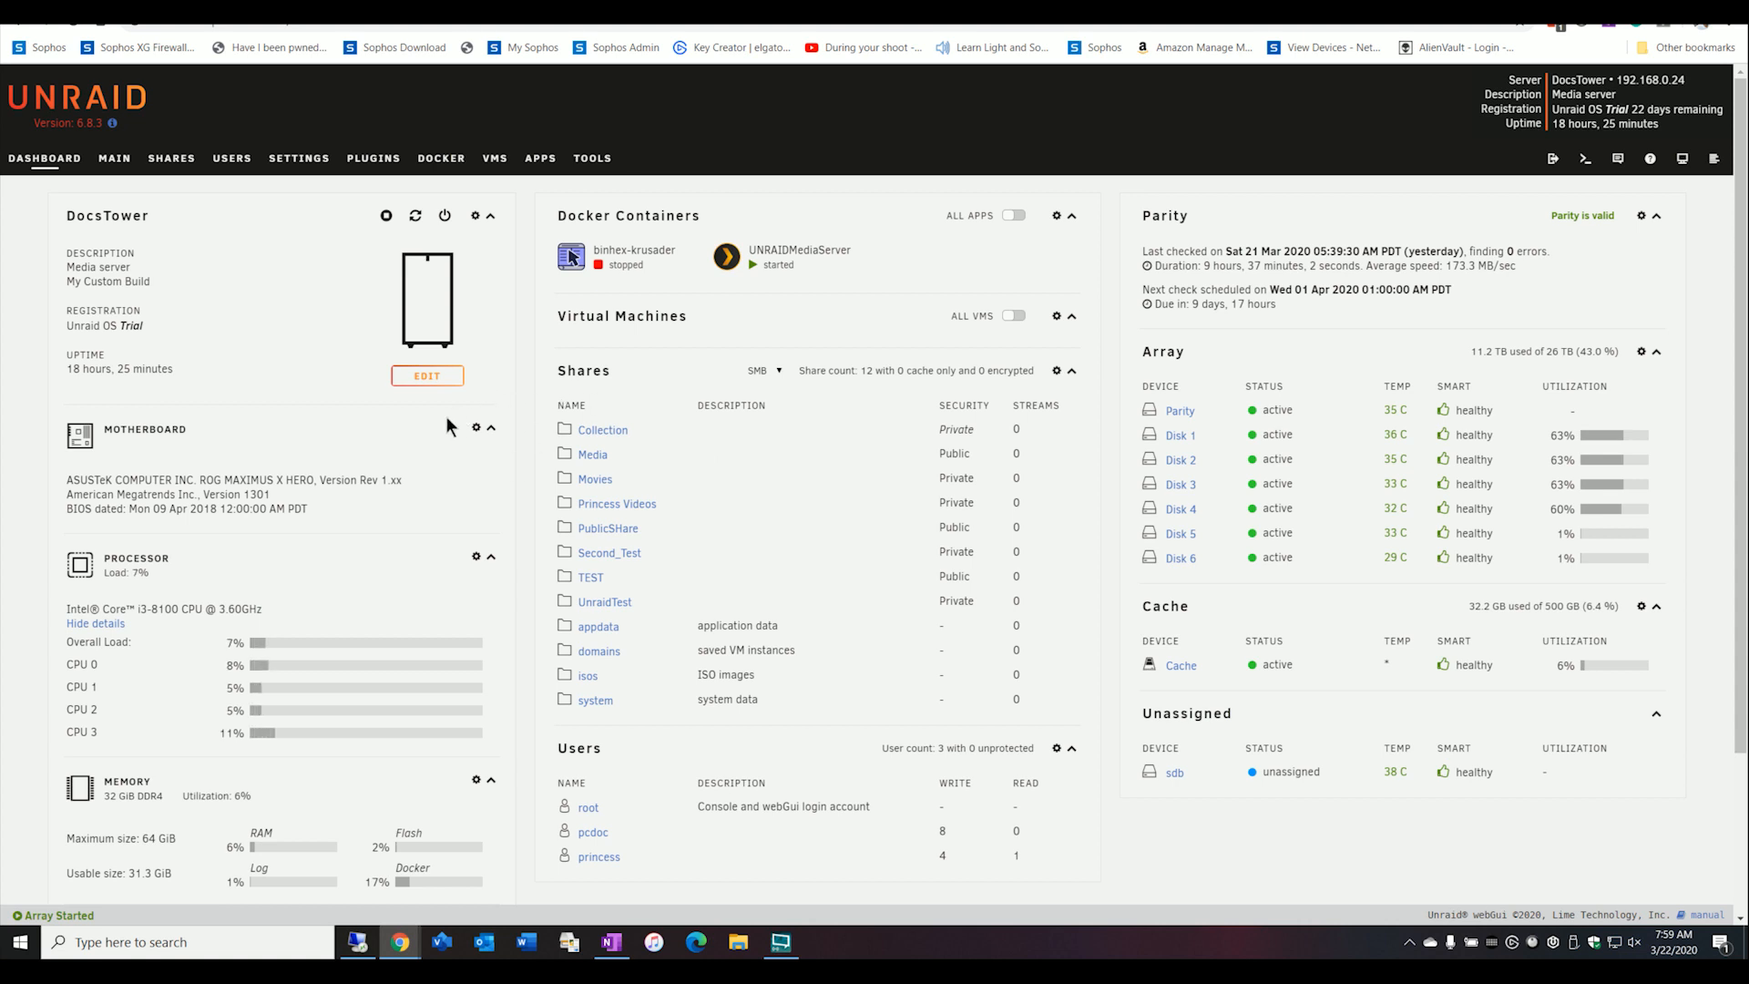
View the server's array, cache and boot devices on the Main page.
click(115, 159)
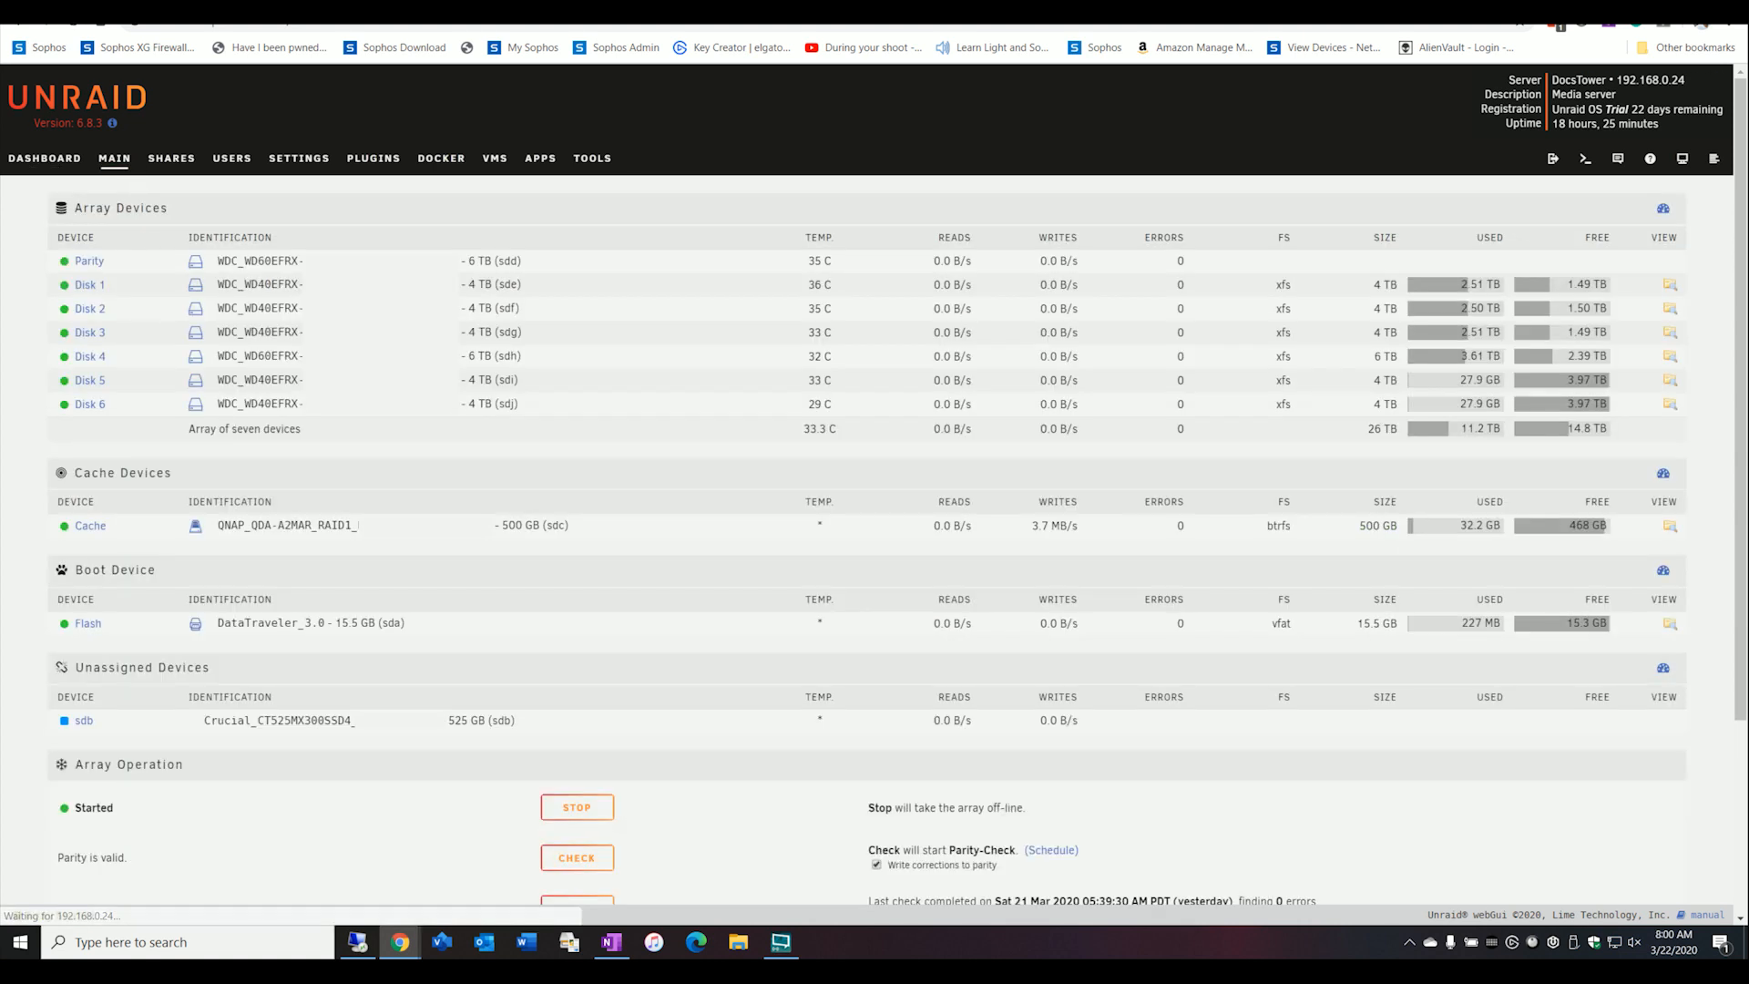